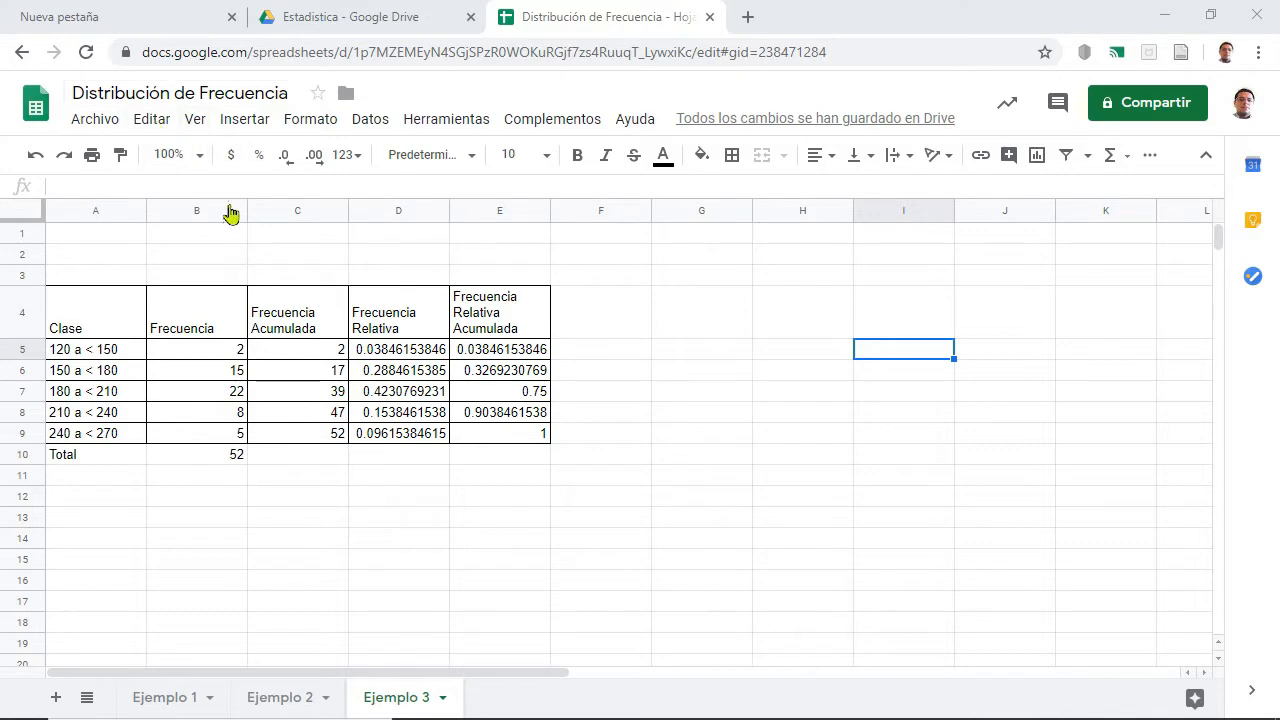
View the Google apps list on a new tab page and the new-item options in the Estadistica folder of Google Drive.
click(125, 12)
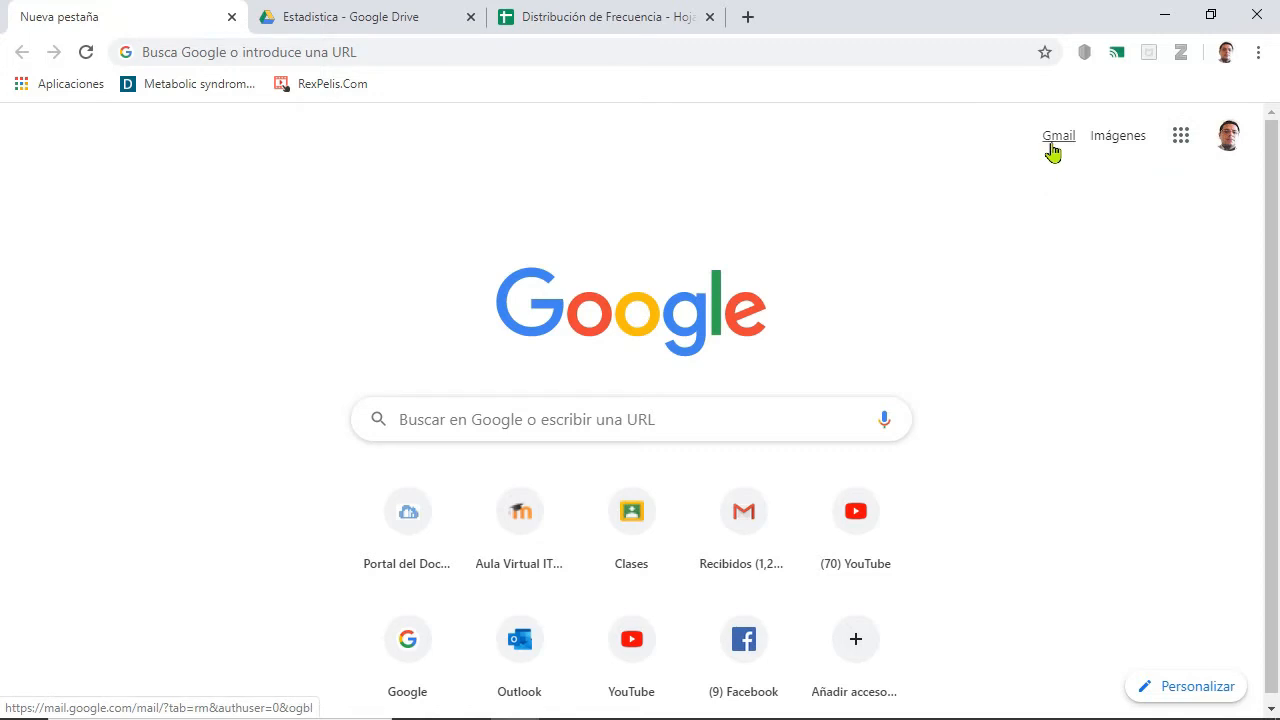
click(1181, 147)
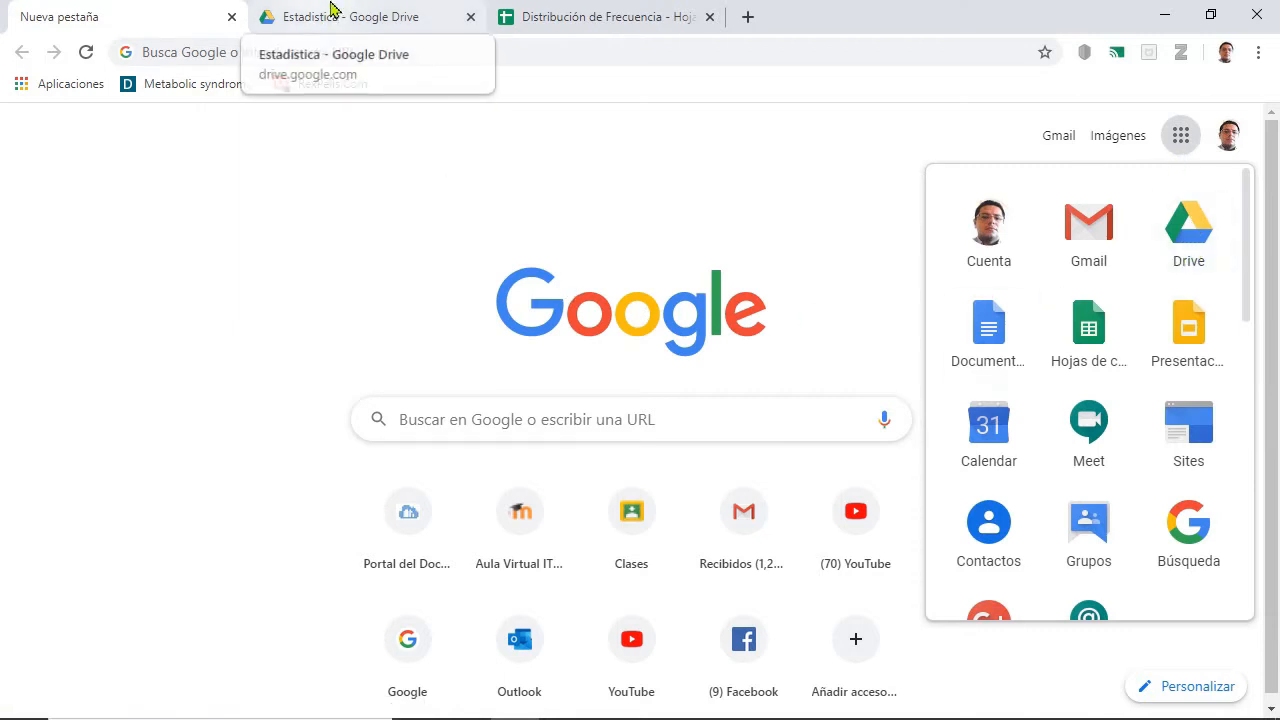
click(329, 12)
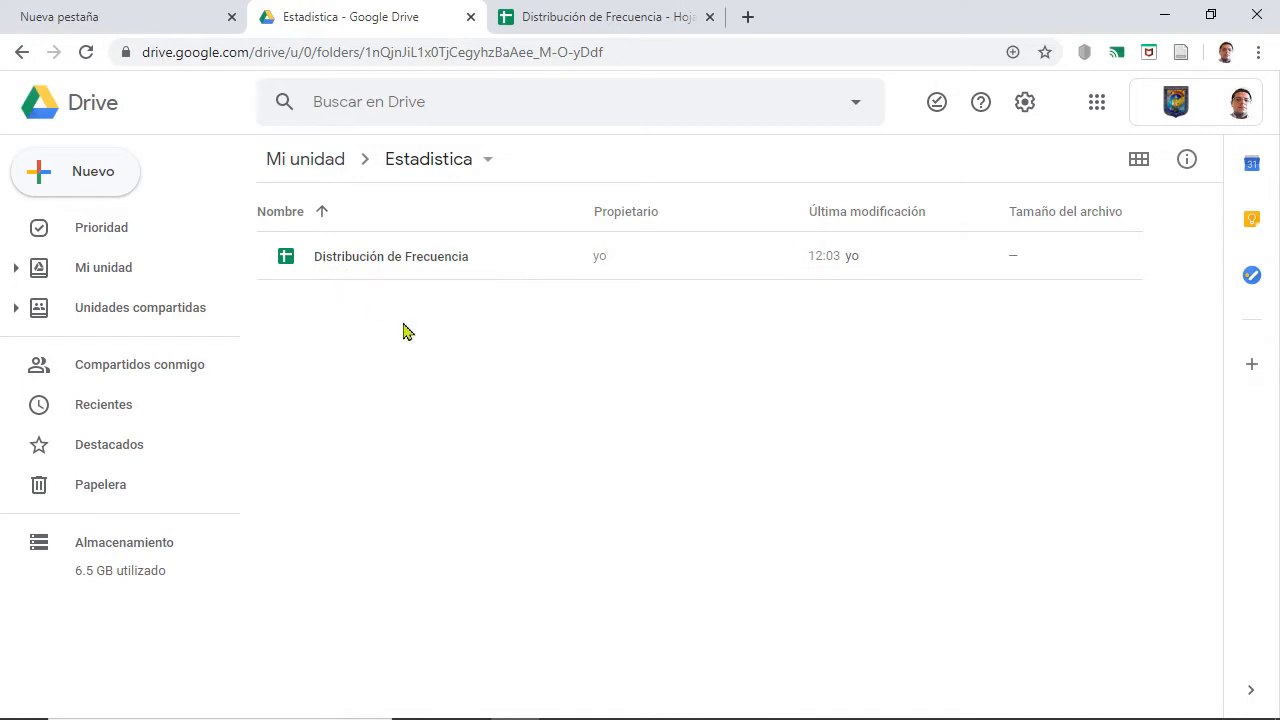
click(89, 178)
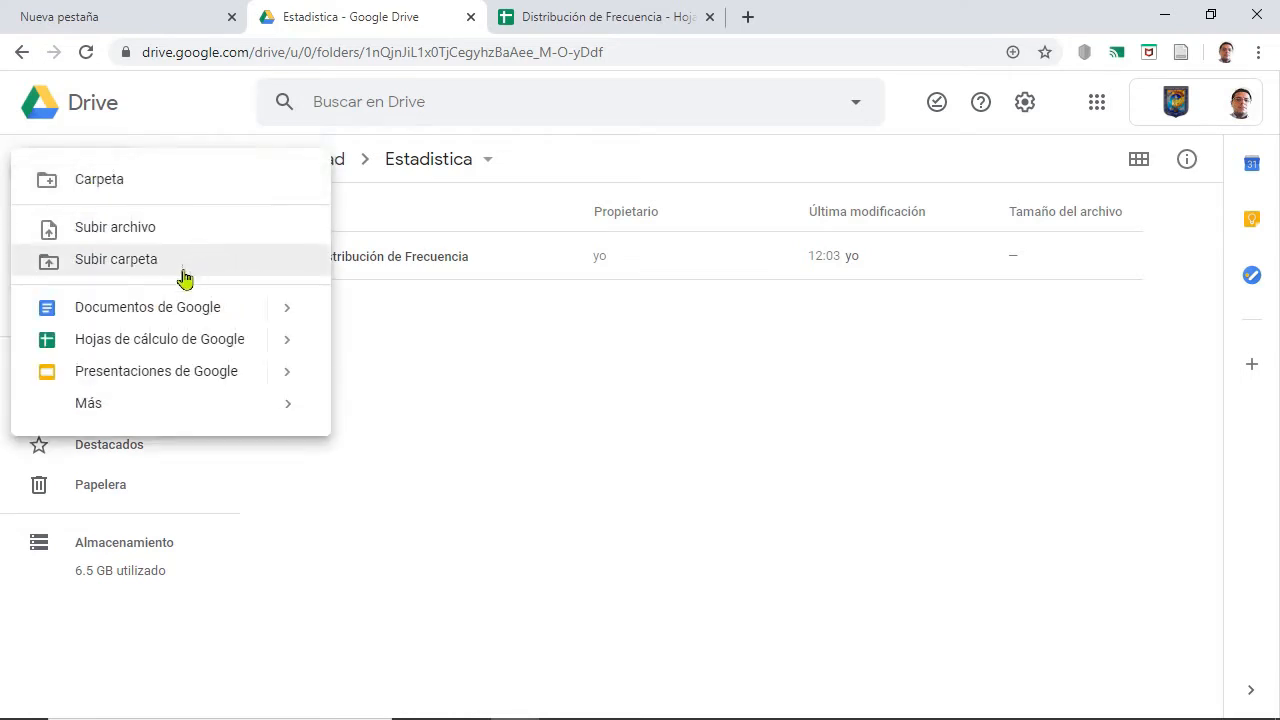
click(423, 371)
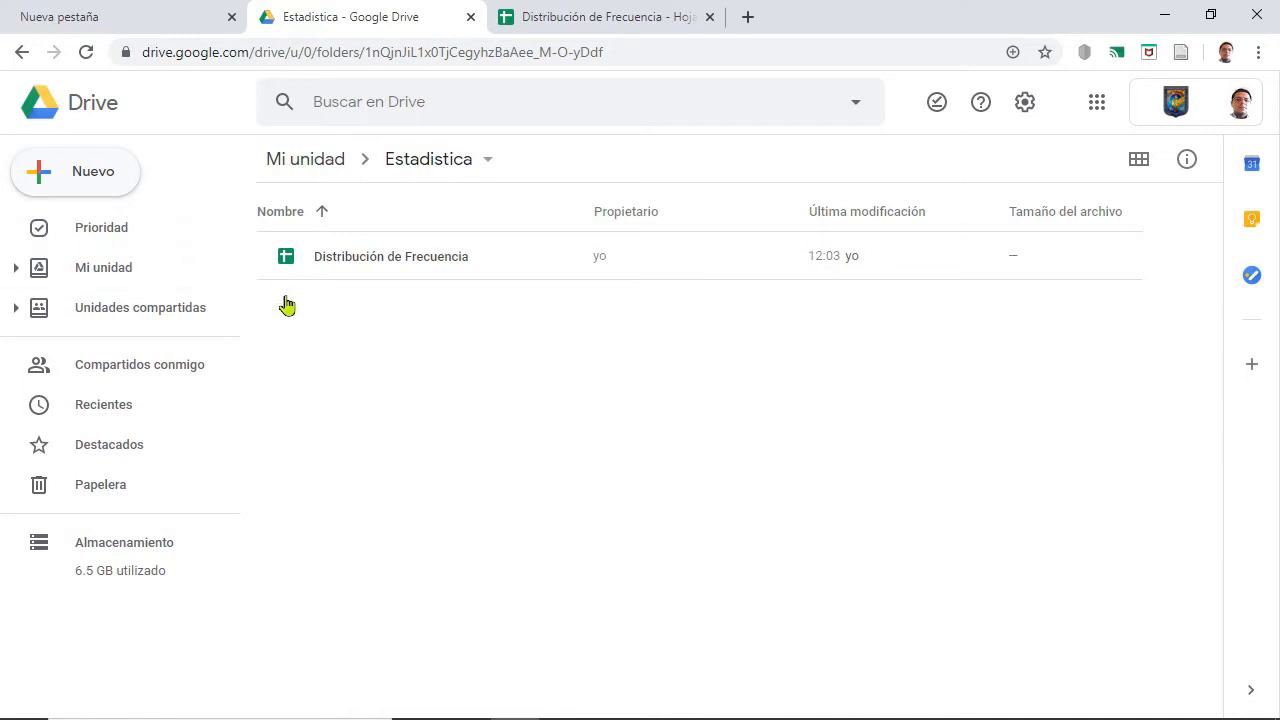
Switch to the Distribución de Frecuencia spreadsheet and inspect the frequency table's cells and formulas on sheet Ejemplo 3.
click(524, 12)
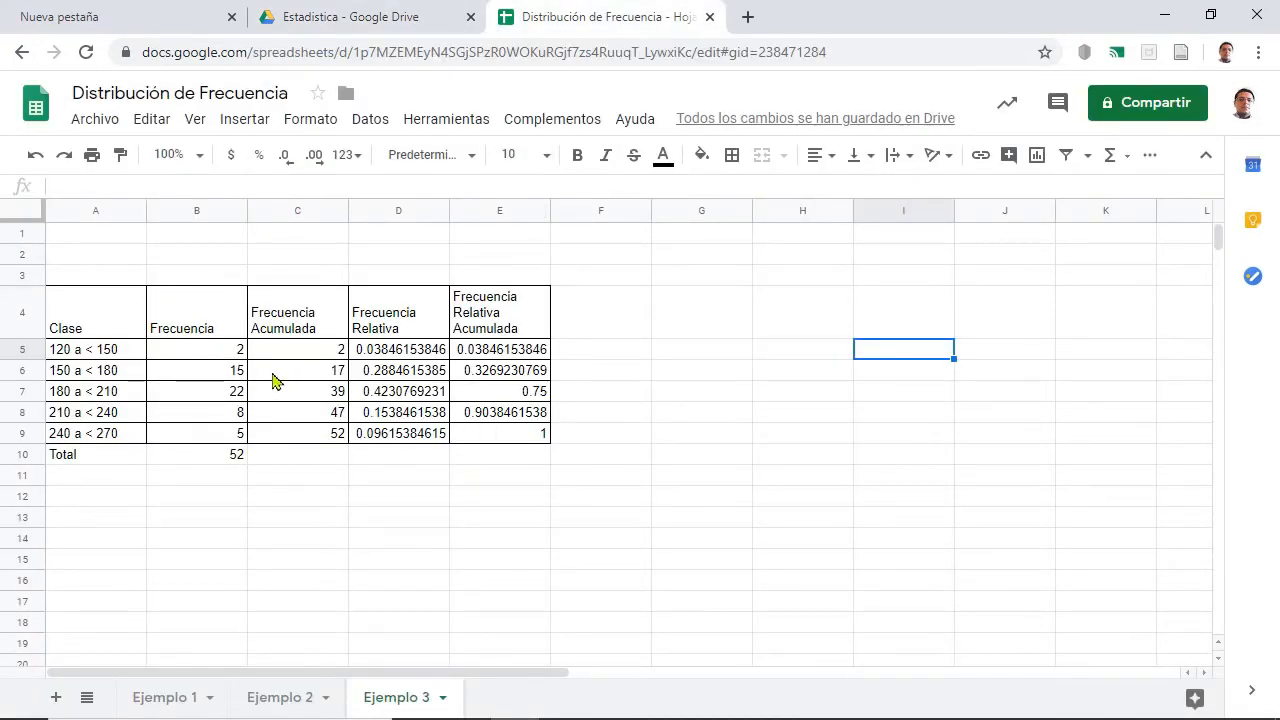
click(382, 376)
click(295, 397)
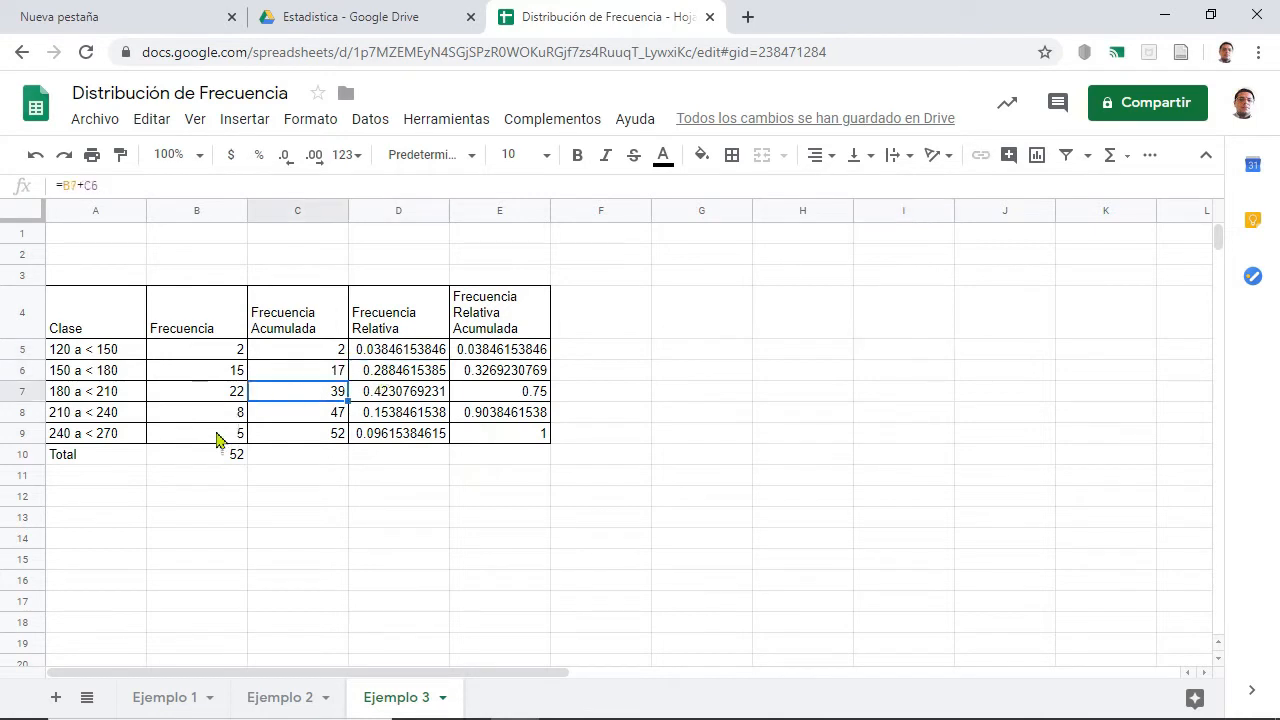
click(213, 440)
click(490, 358)
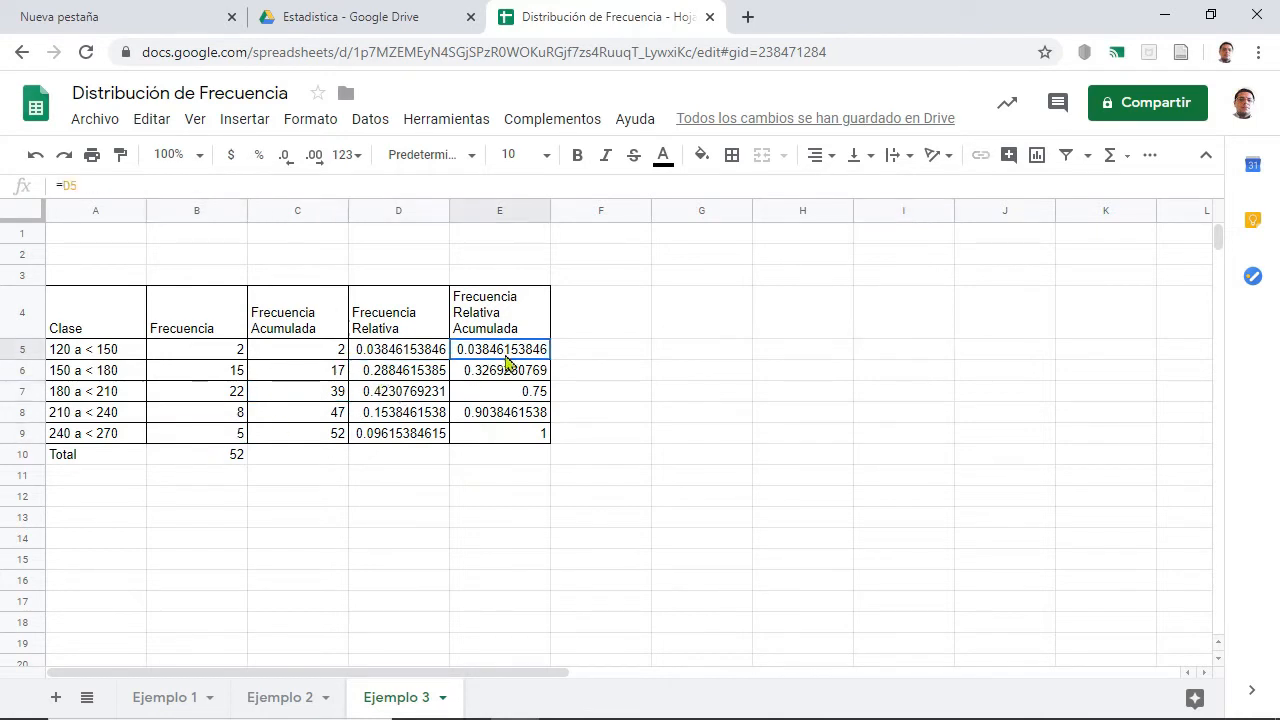
click(500, 433)
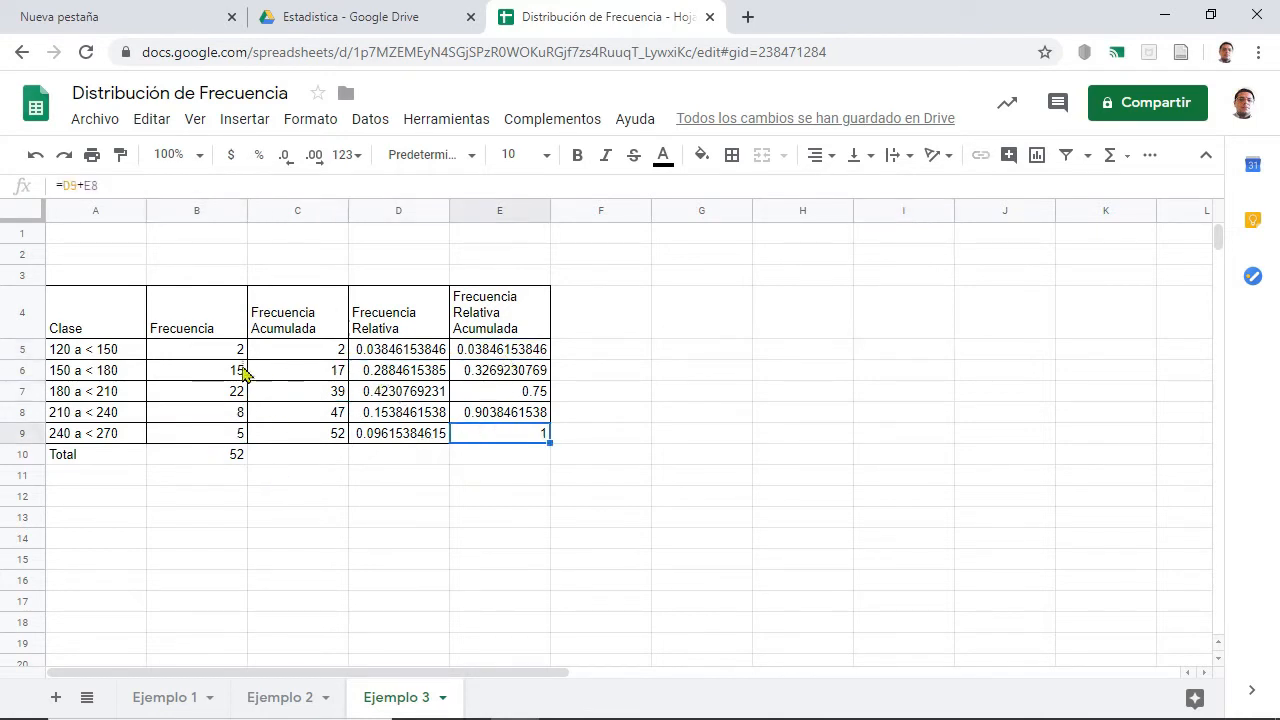
On sheet Ejemplo 1, apply all borders to the frequency table range A3:E11, leaving out the Total row.
click(180, 695)
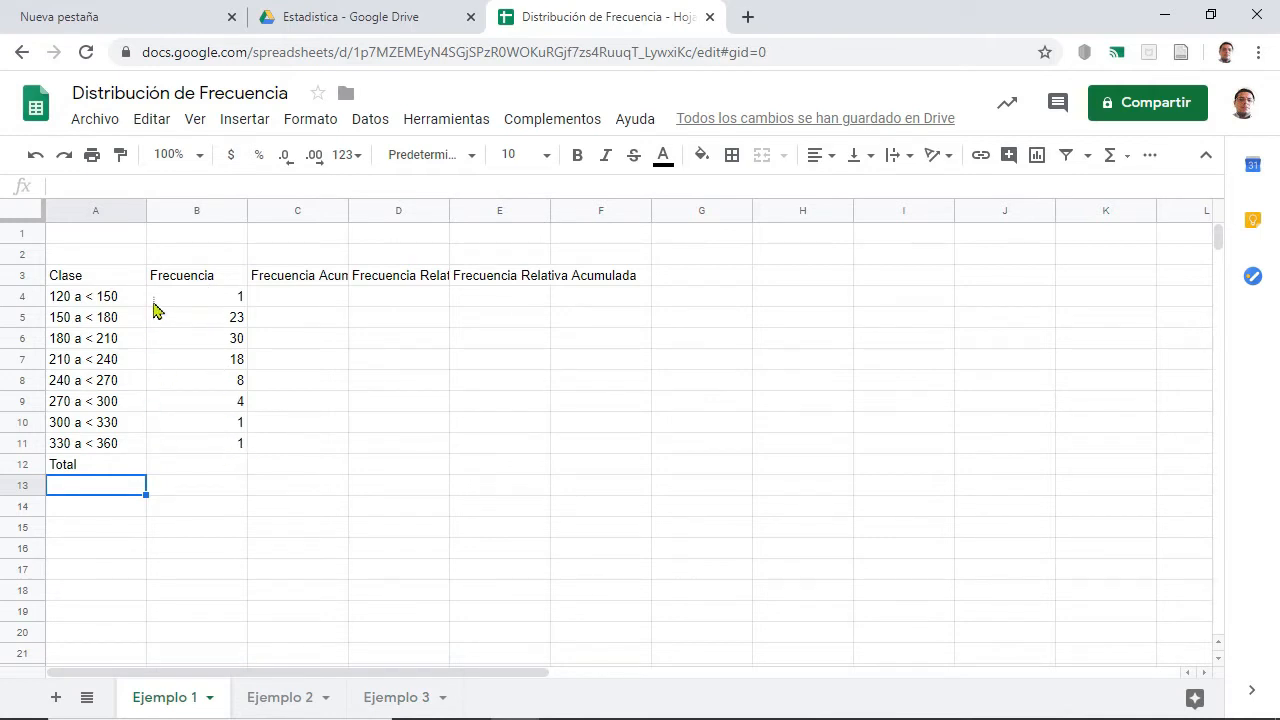
click(100, 275)
drag(140, 308, 580, 446)
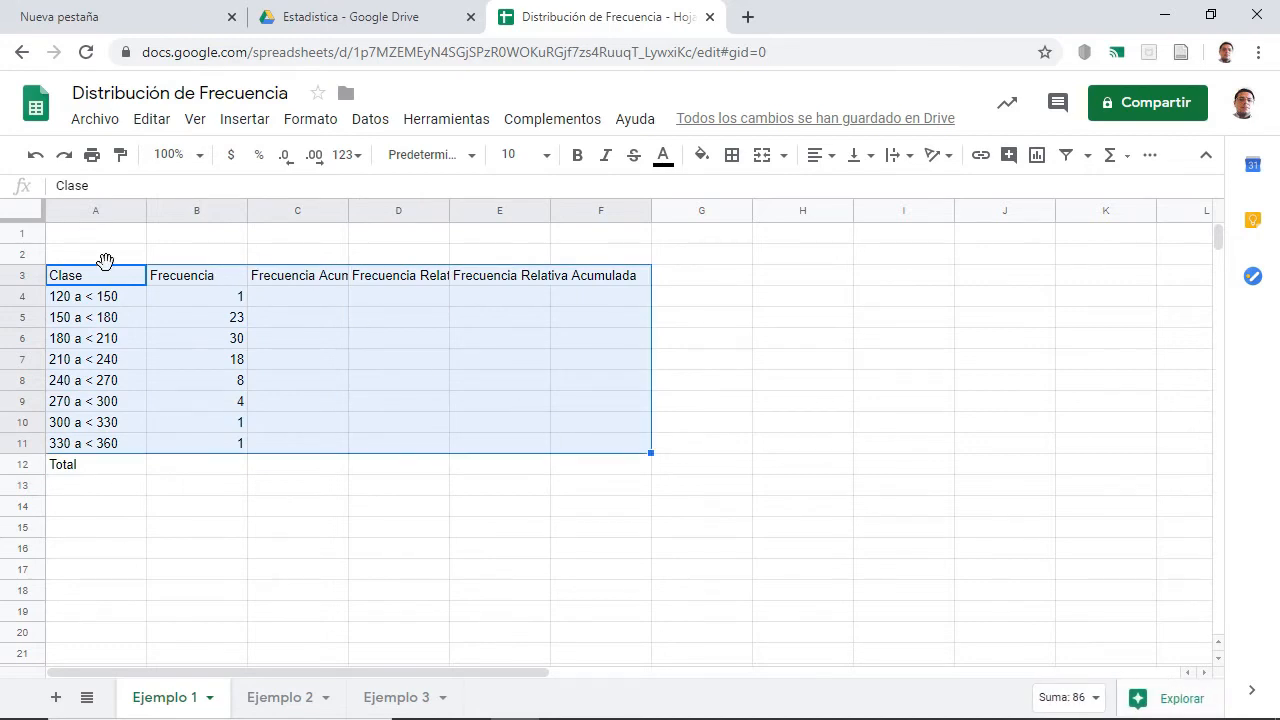
click(455, 298)
drag(77, 283, 510, 449)
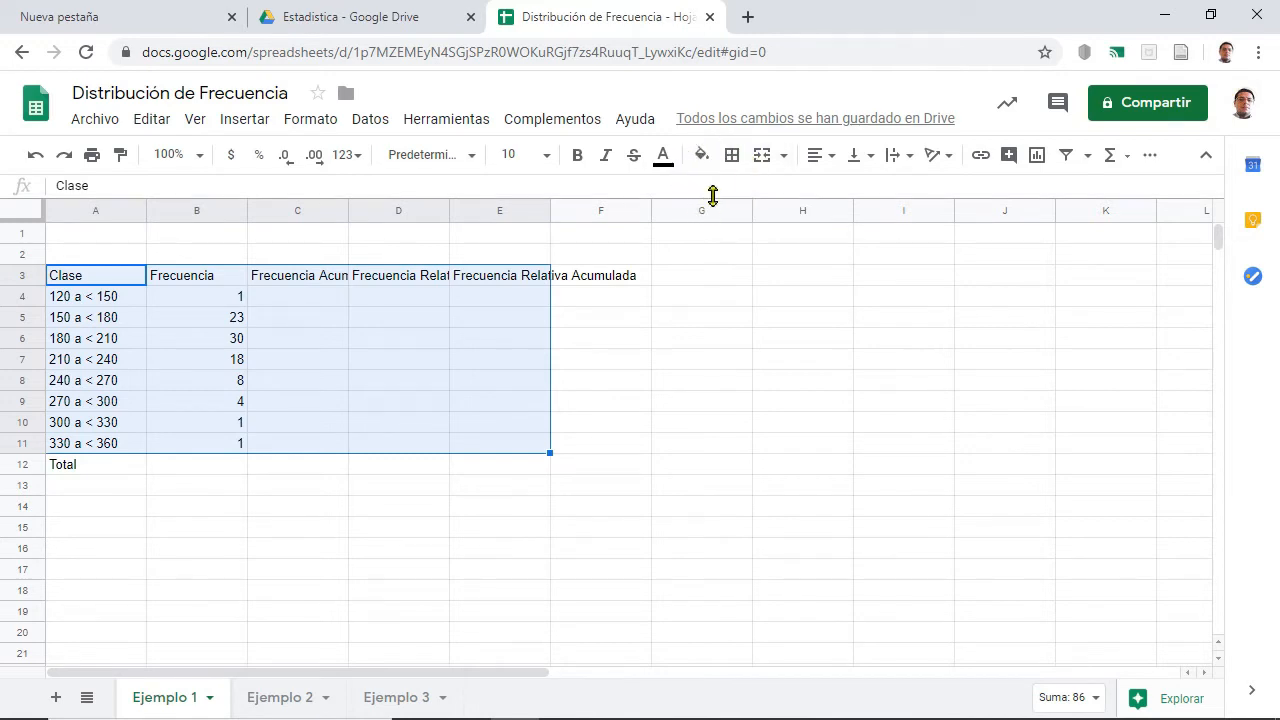
click(732, 155)
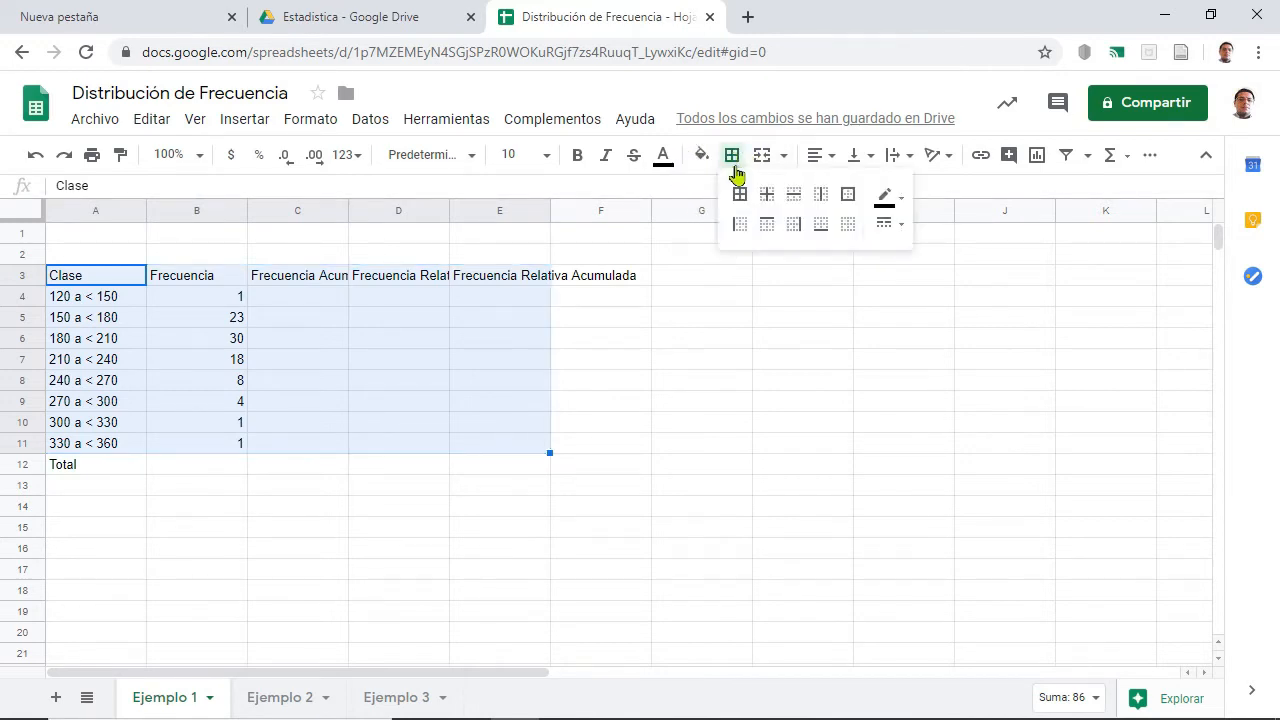
click(739, 196)
click(680, 262)
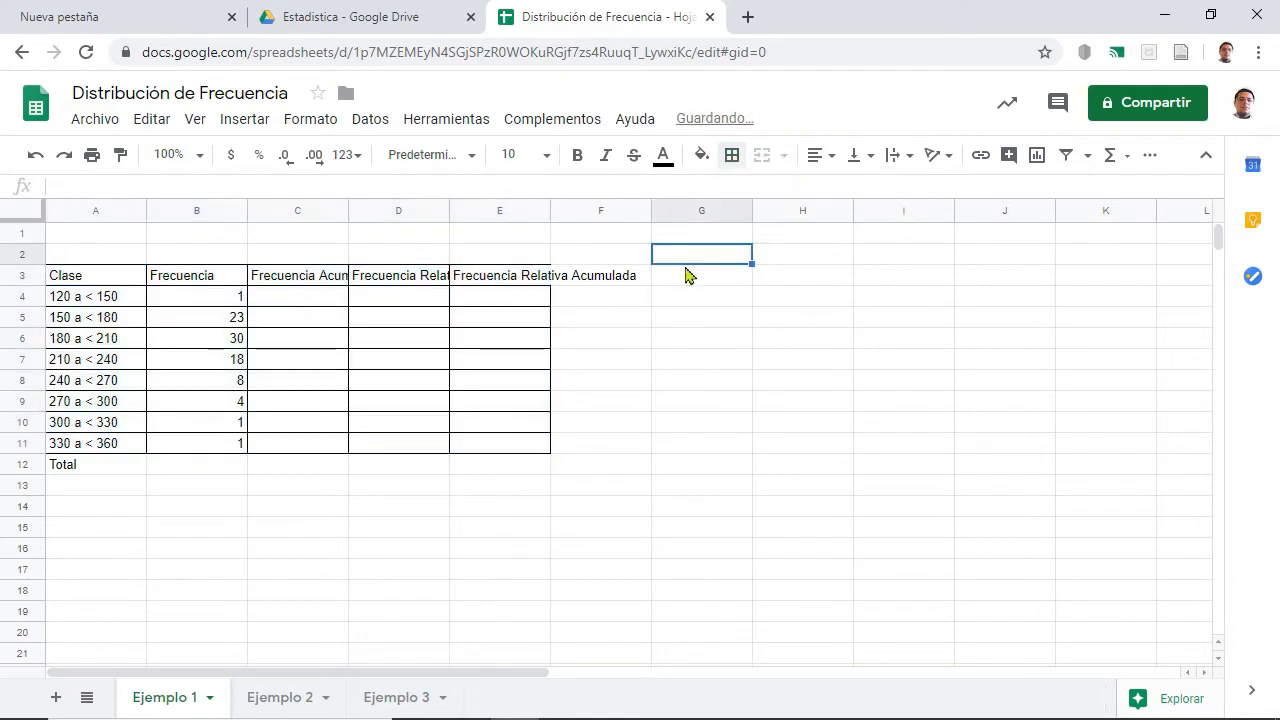
Set text wrapping to Ajuste for the three header cells C3:E3, from Frecuencia Acumulada to Frecuencia Relativa Acumulada.
click(297, 279)
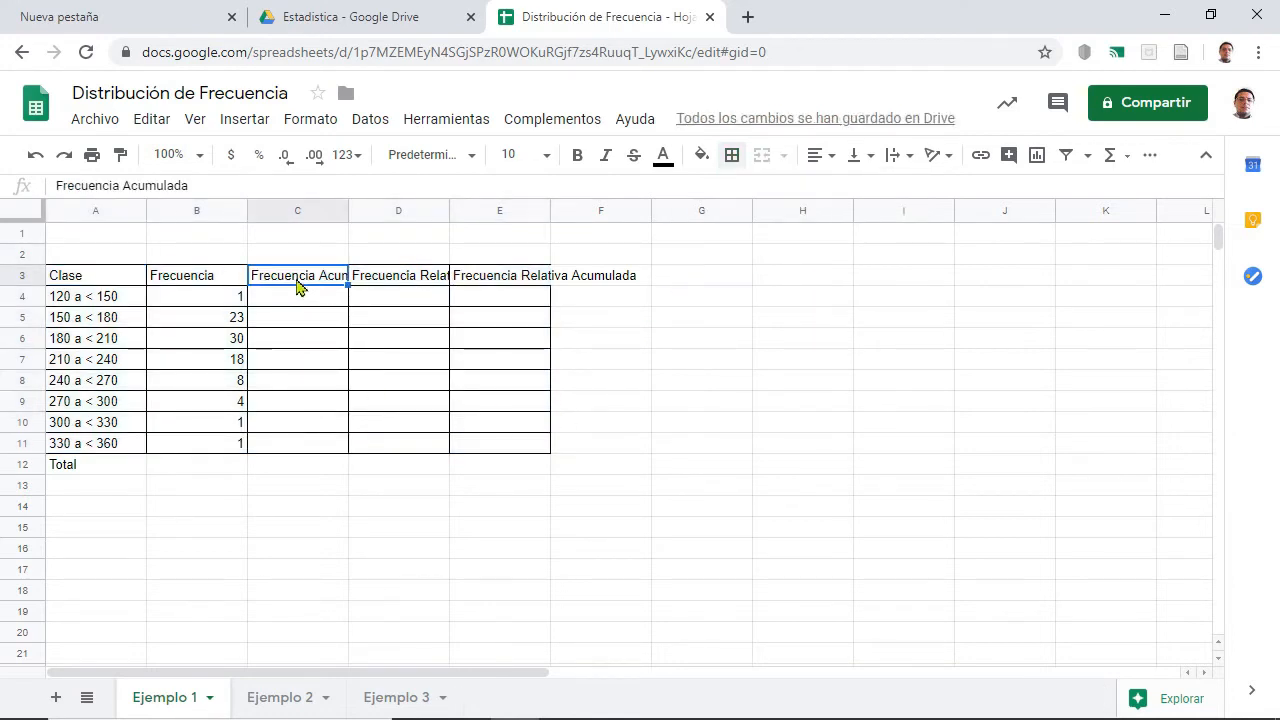
click(395, 279)
click(524, 277)
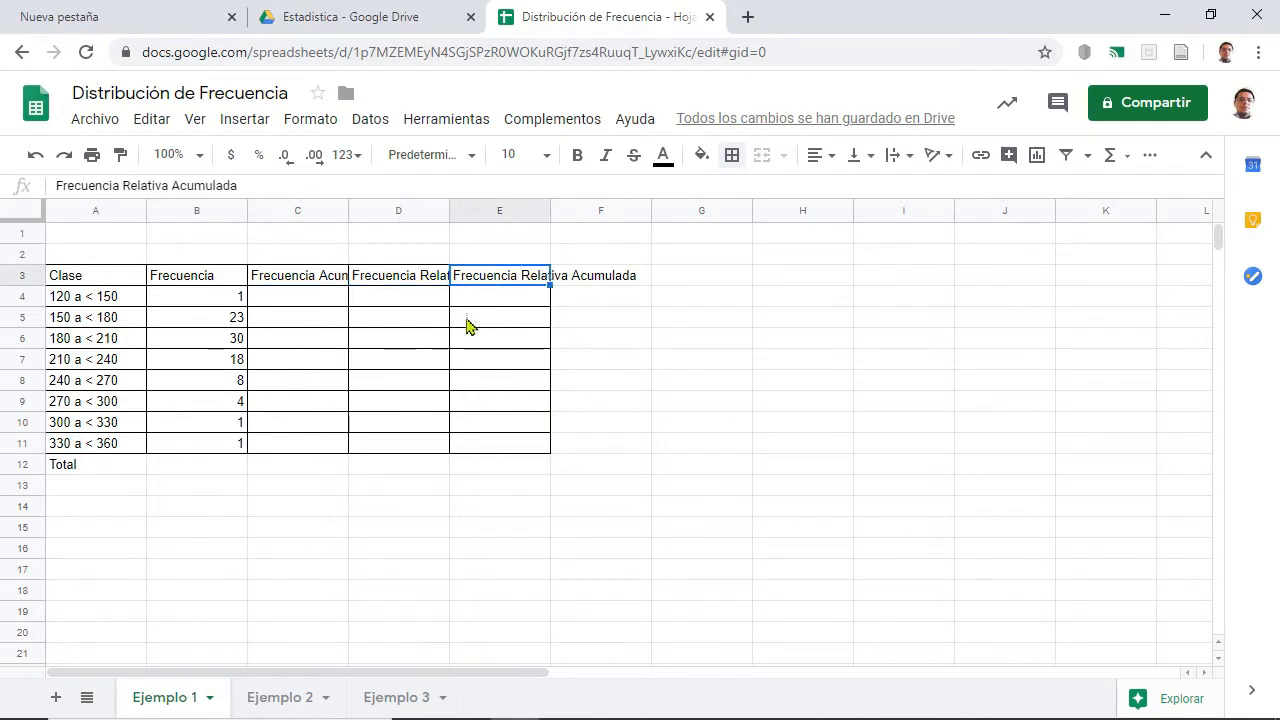
drag(297, 284, 471, 283)
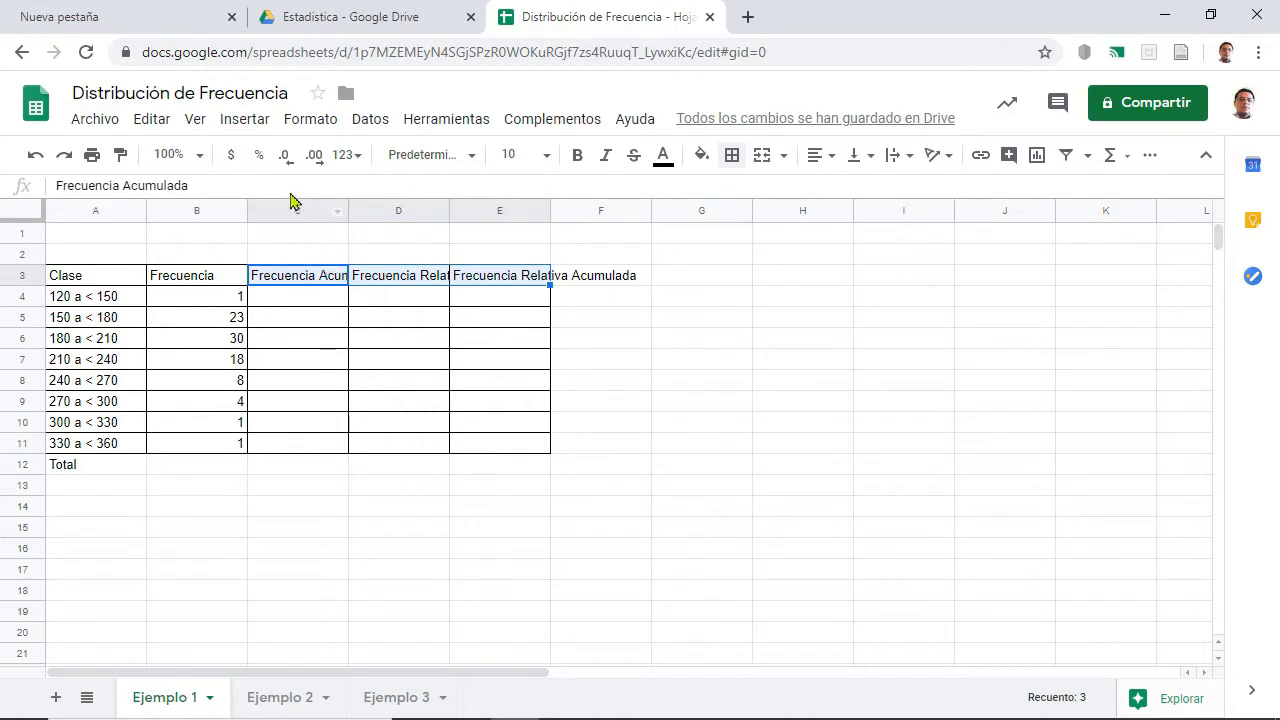
click(311, 124)
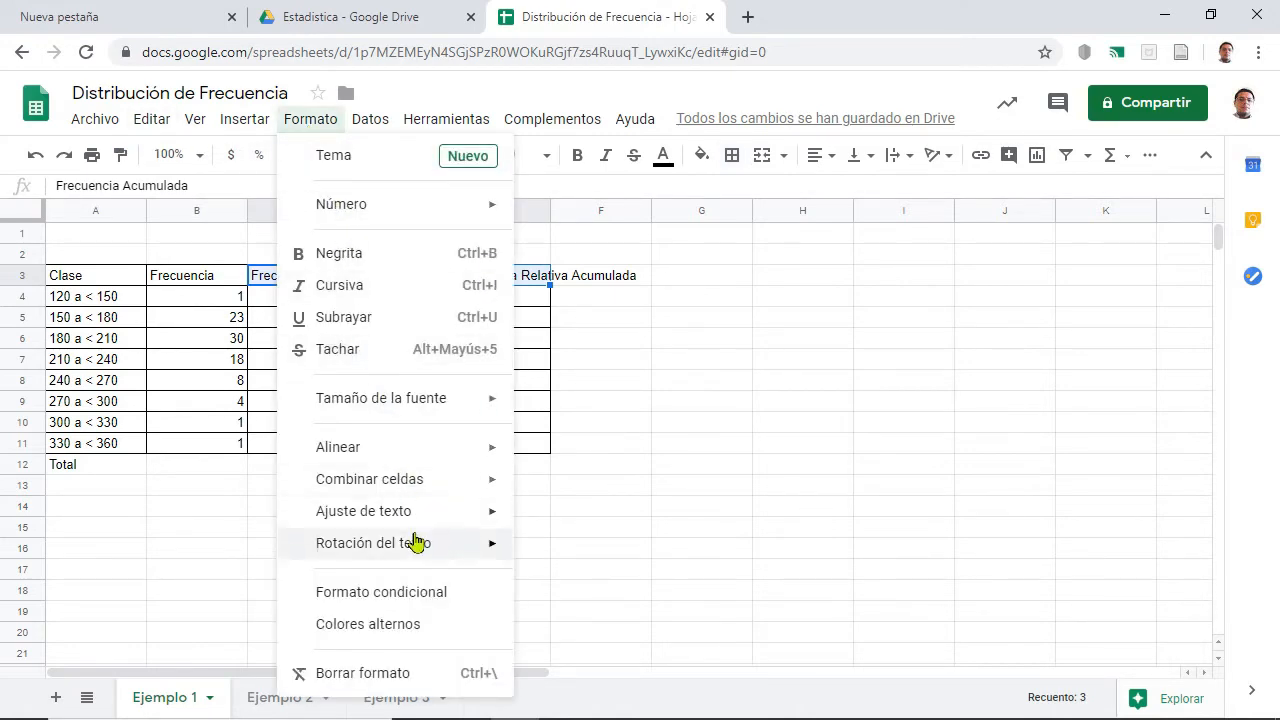
mouse_move(425, 527)
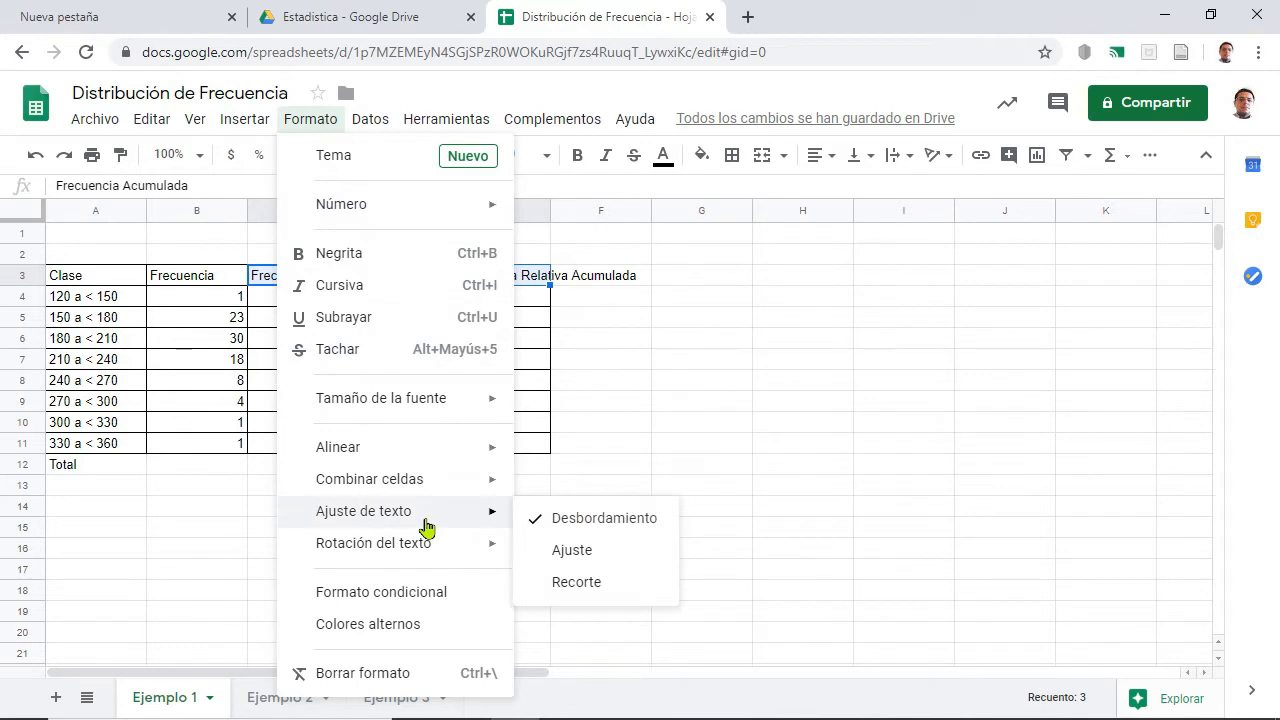
click(618, 560)
click(590, 557)
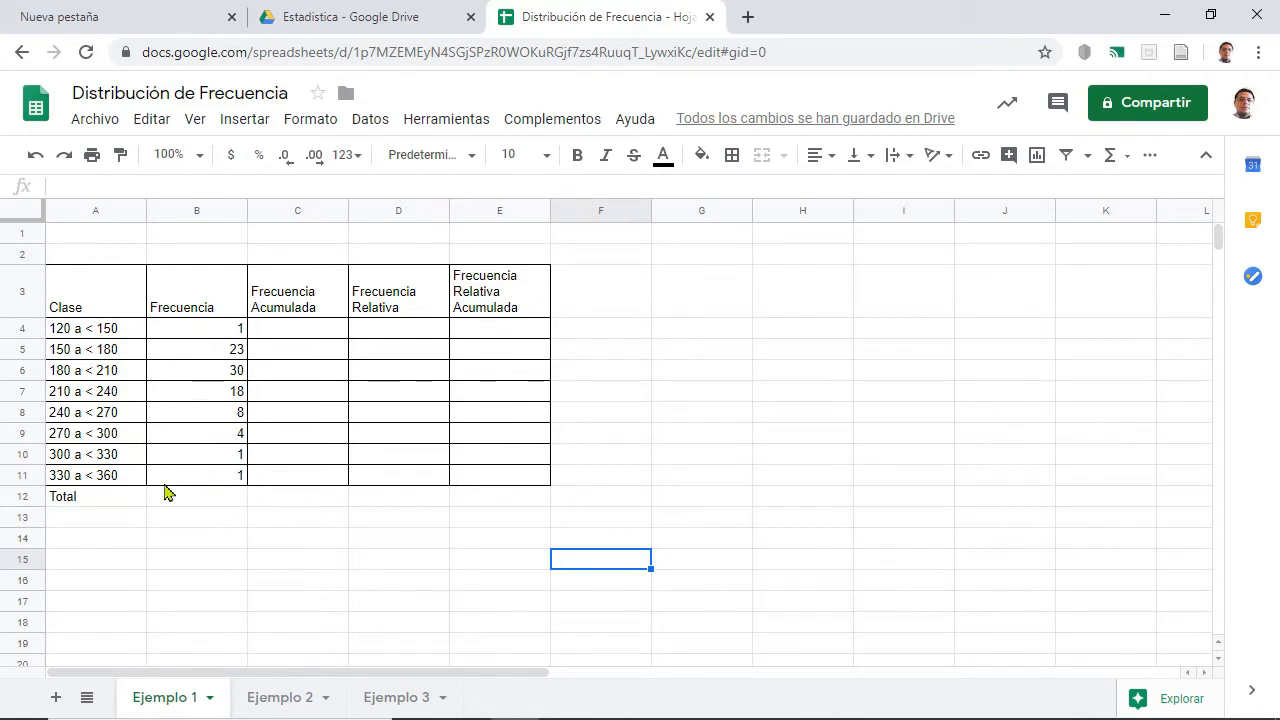
Sum B4:B11 in the Total cell B12 by inserting the SUMA function from the function list, and clear the cell again.
click(199, 505)
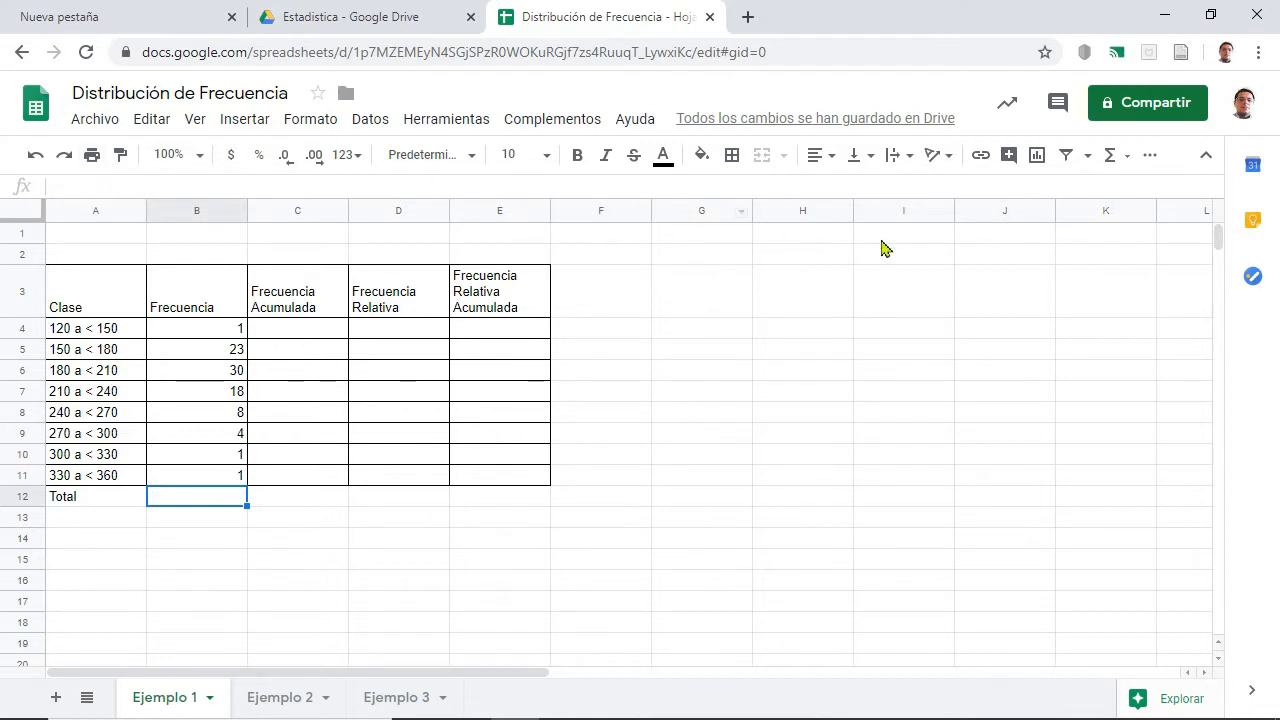
click(1130, 158)
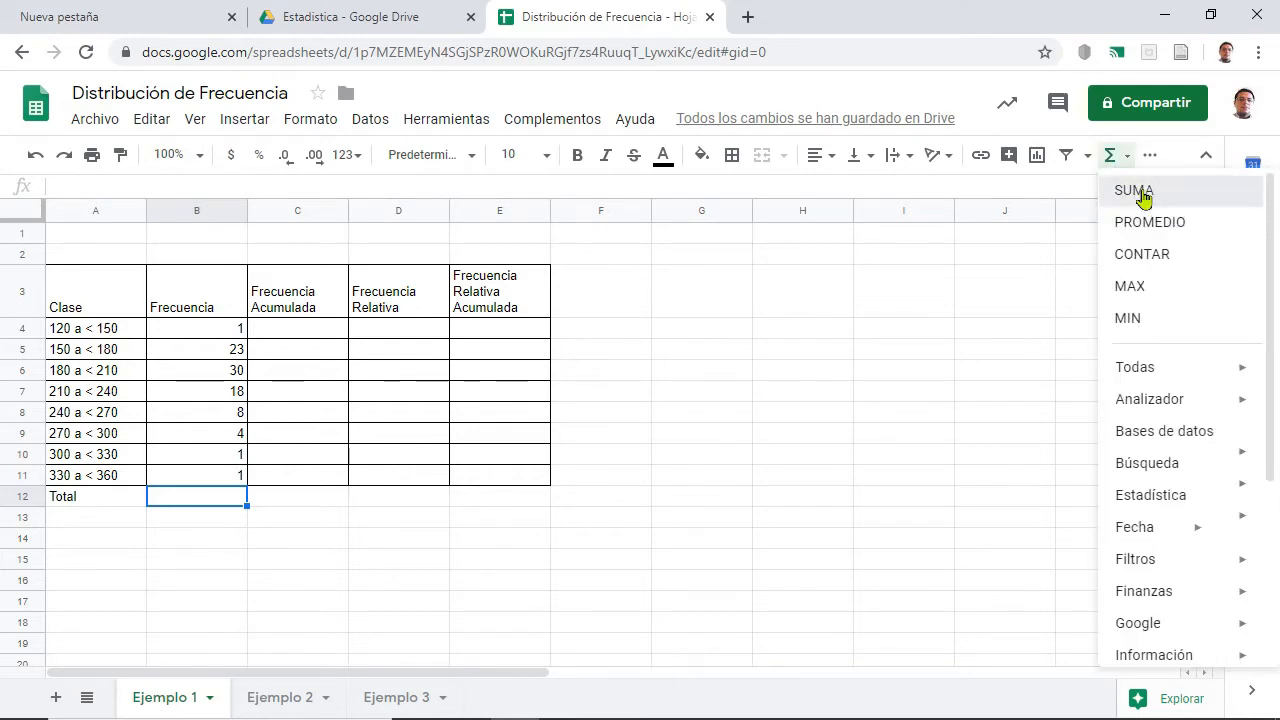
click(1140, 192)
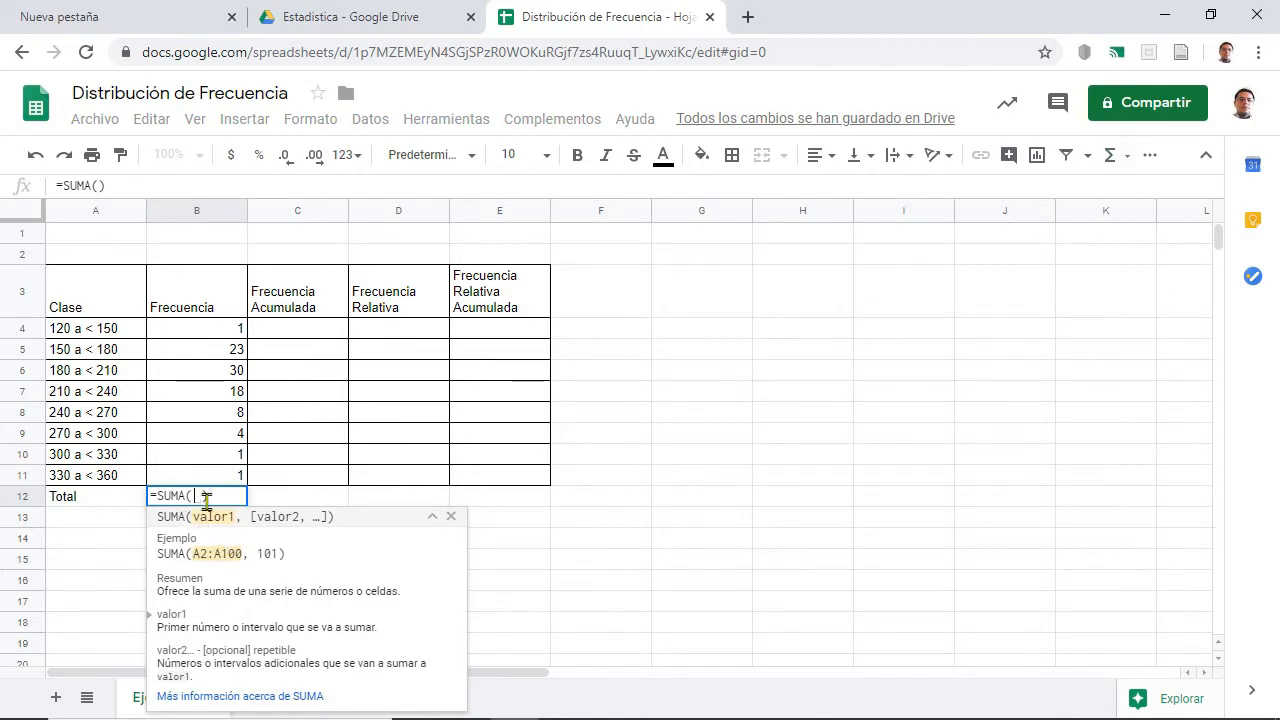
click(229, 336)
drag(229, 336, 240, 477)
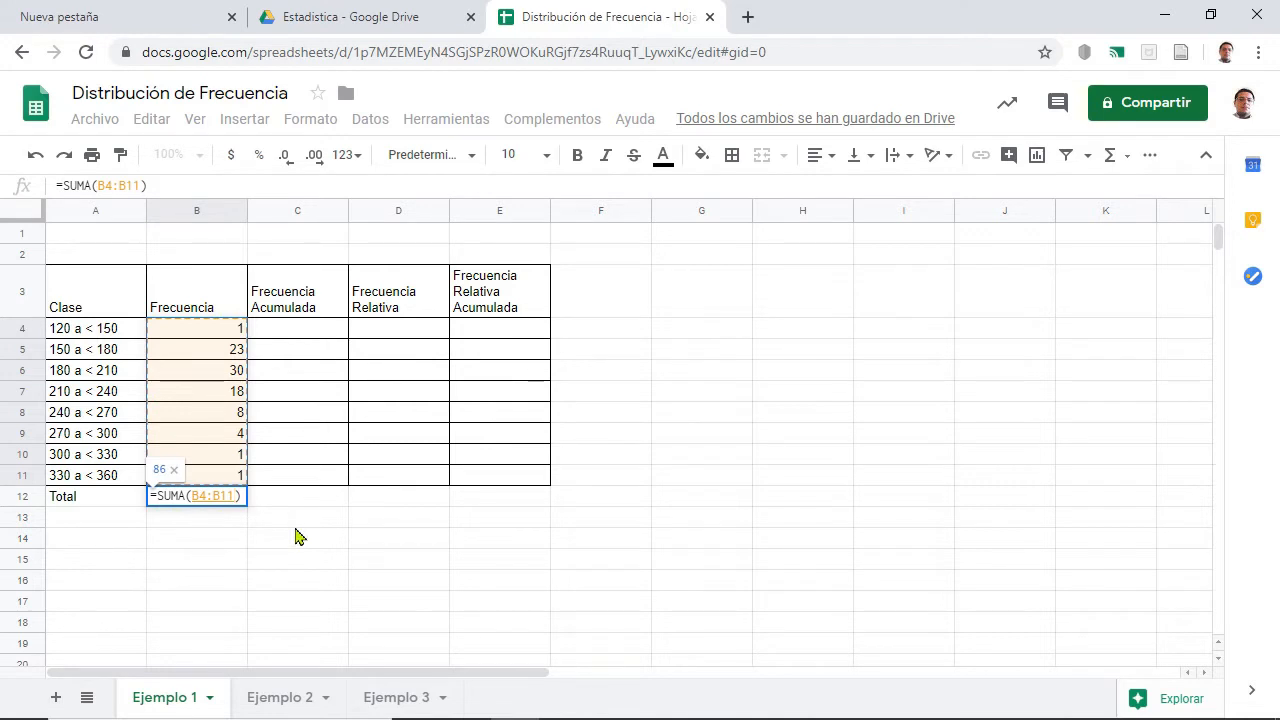
key(Return)
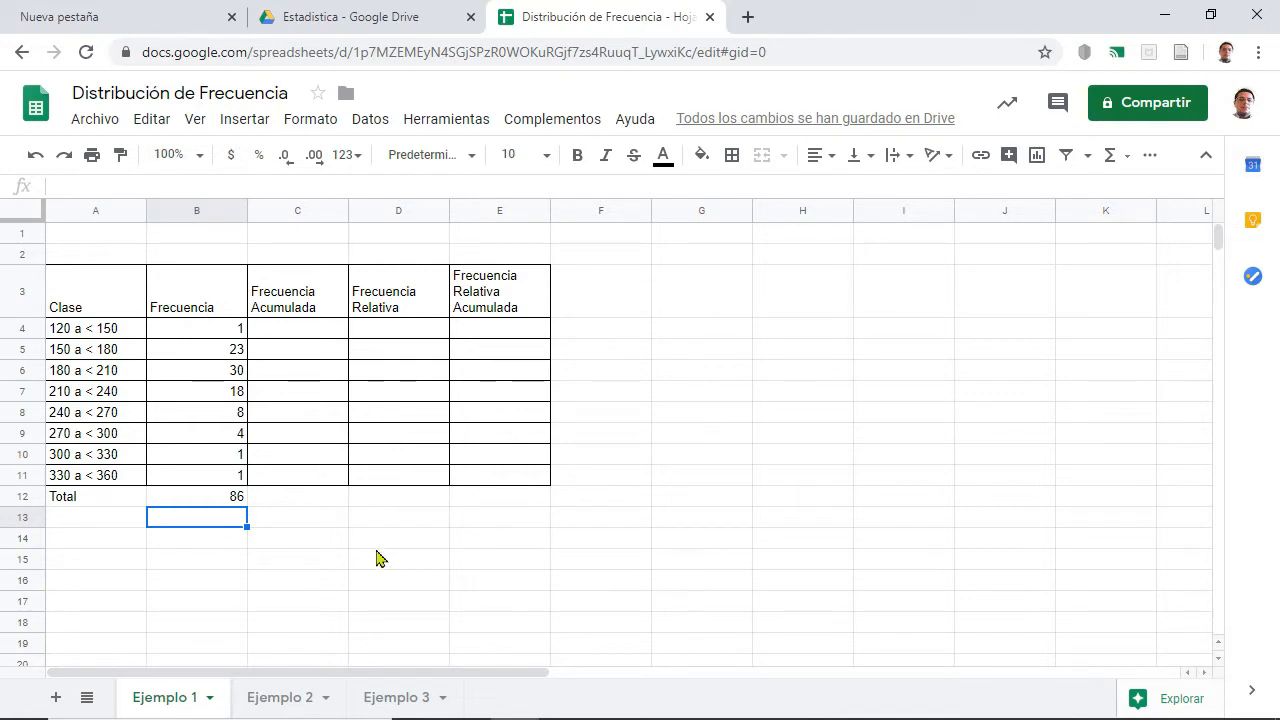
click(215, 503)
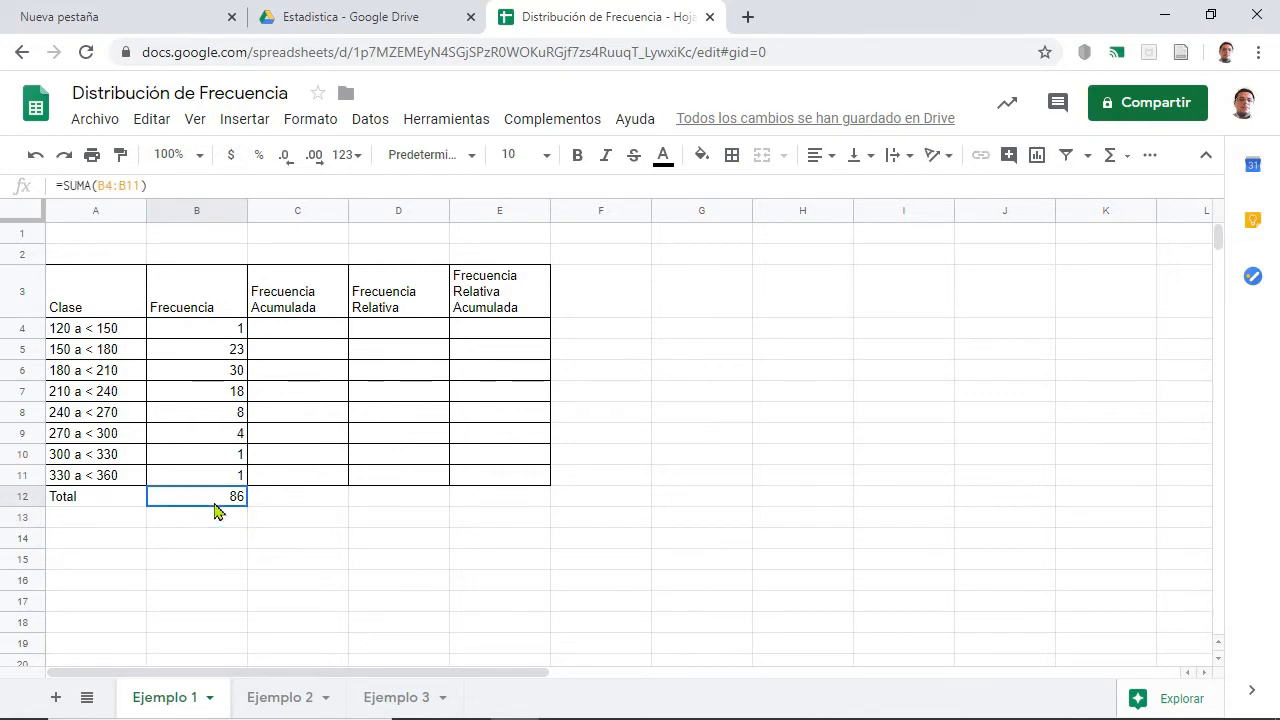
key(Delete)
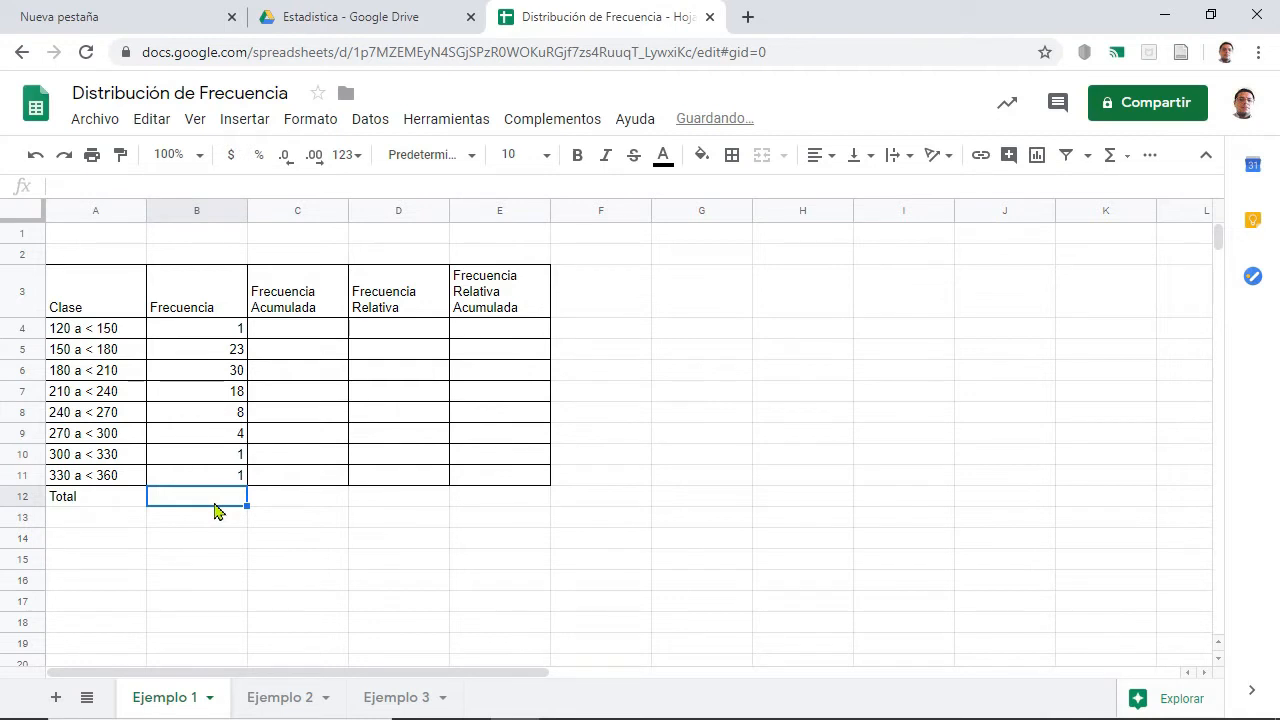
Enter the formula =SUMA(B4:B11) in cell B12 to total the Frecuencia column.
text(=S)
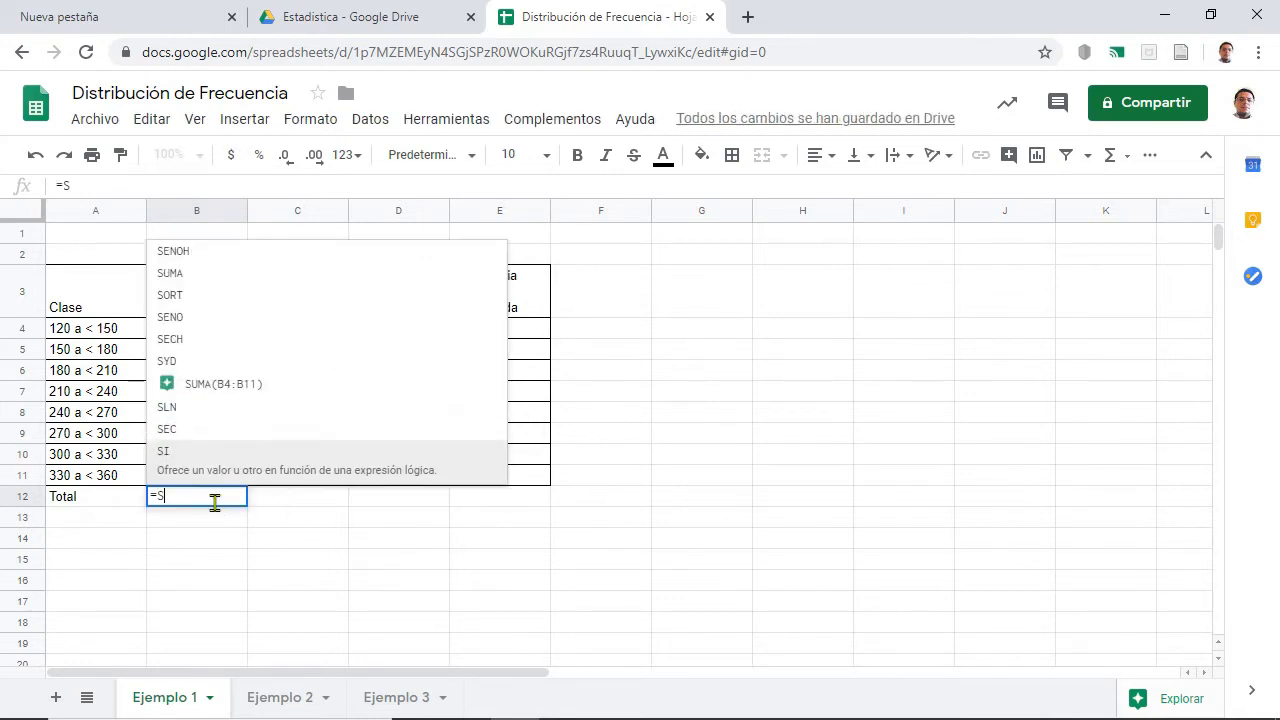
text(UMA)
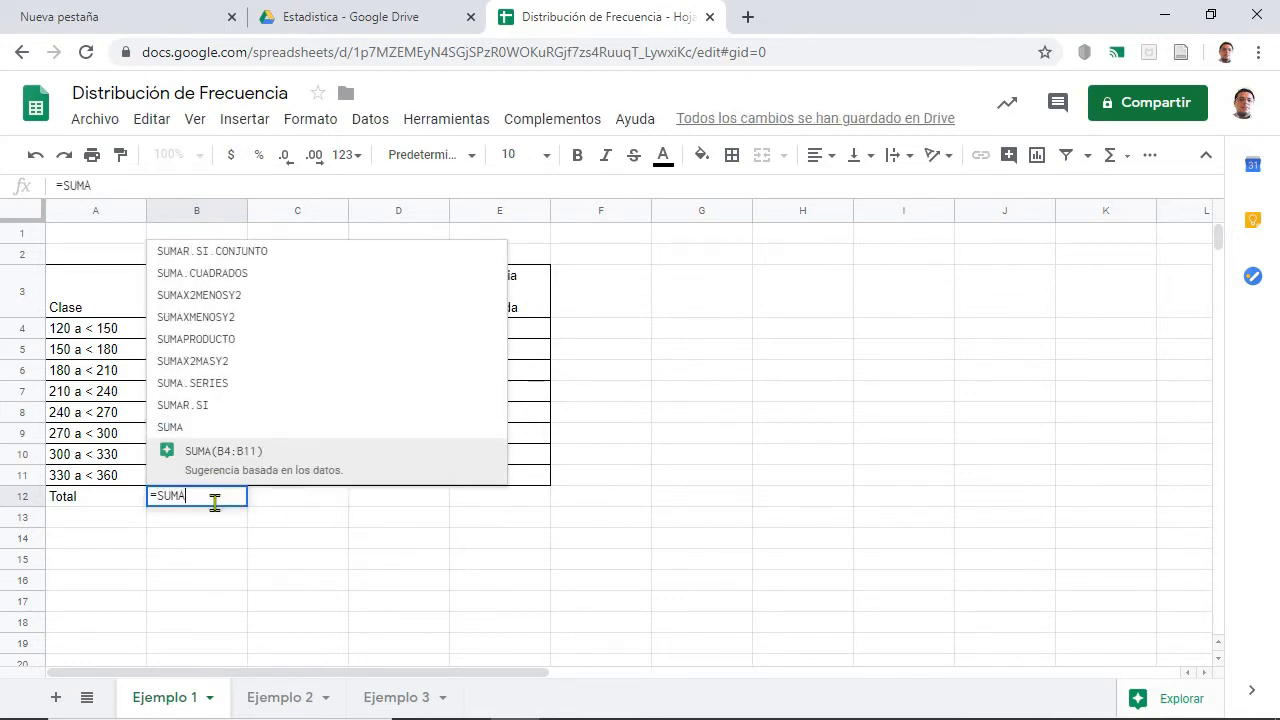
text(()
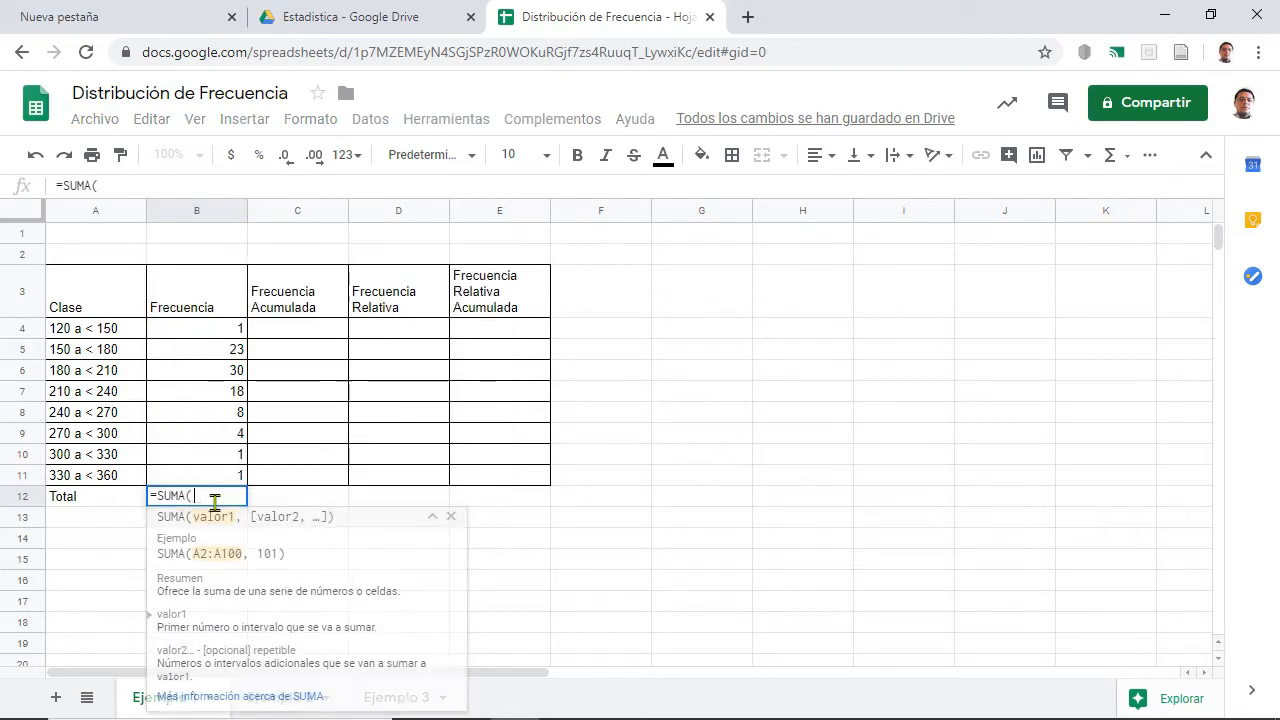
click(198, 330)
drag(198, 330, 236, 476)
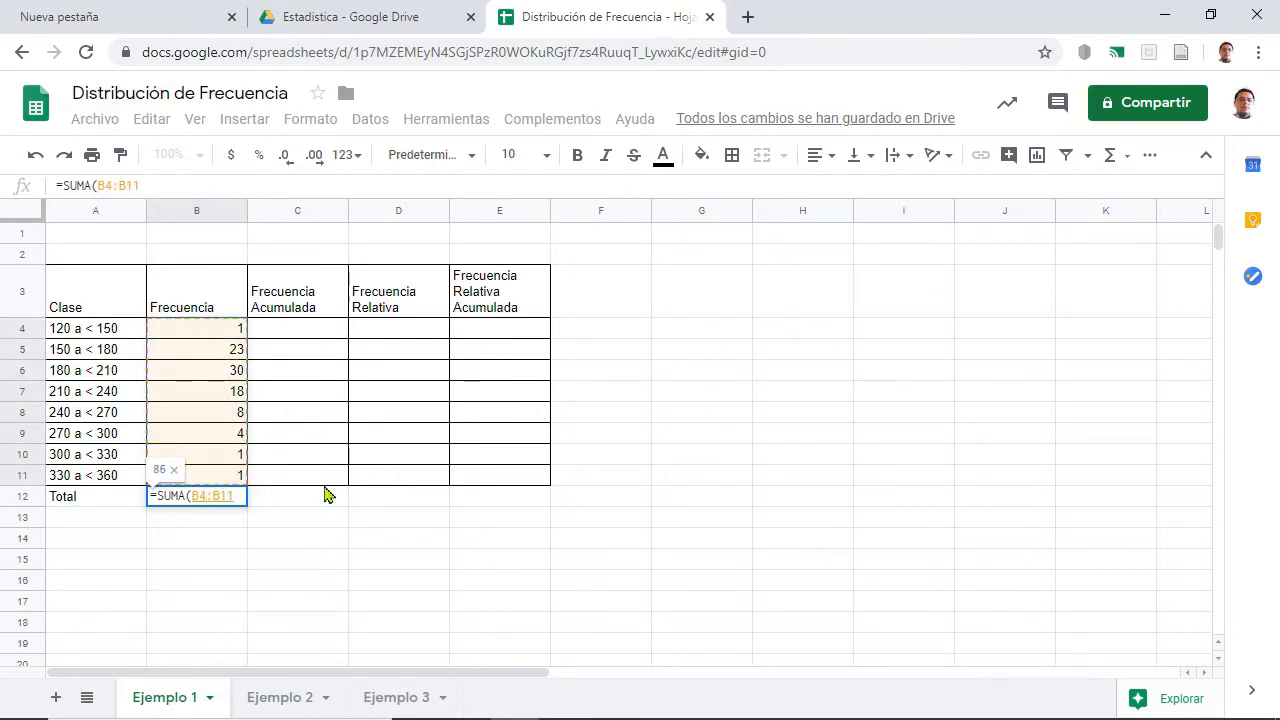
text())
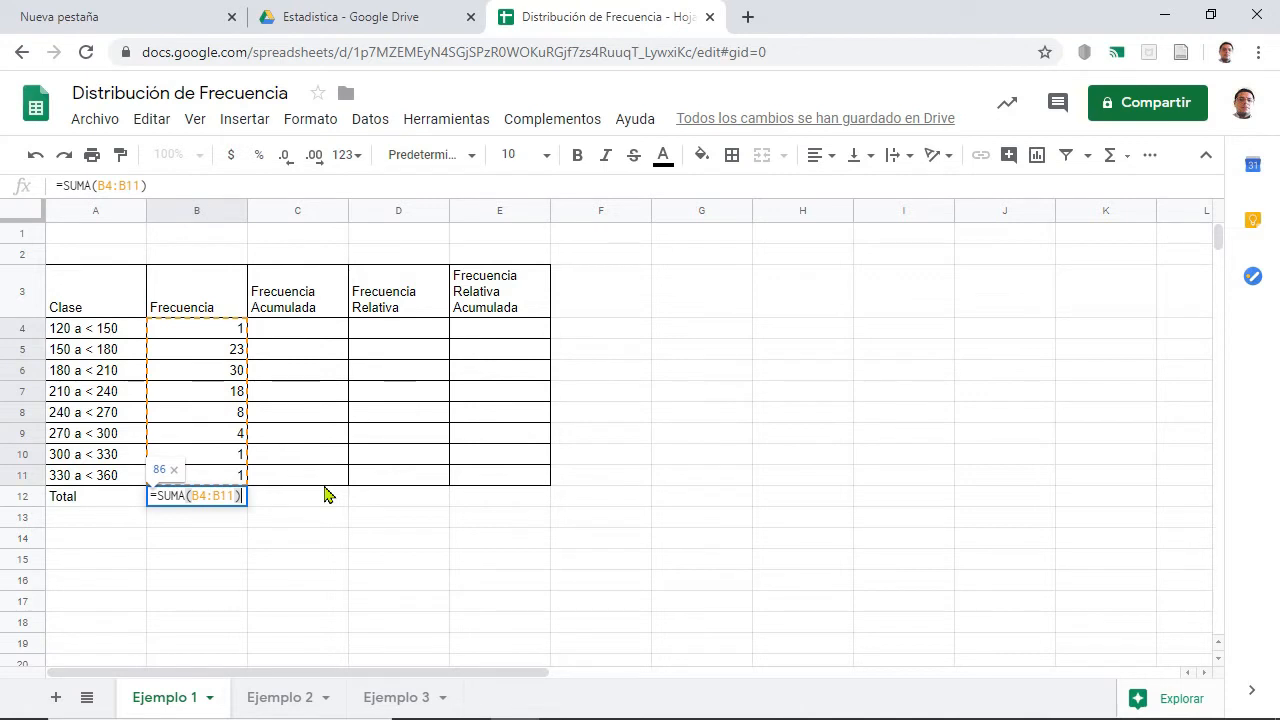
key(Return)
key(Up)
key(Up)
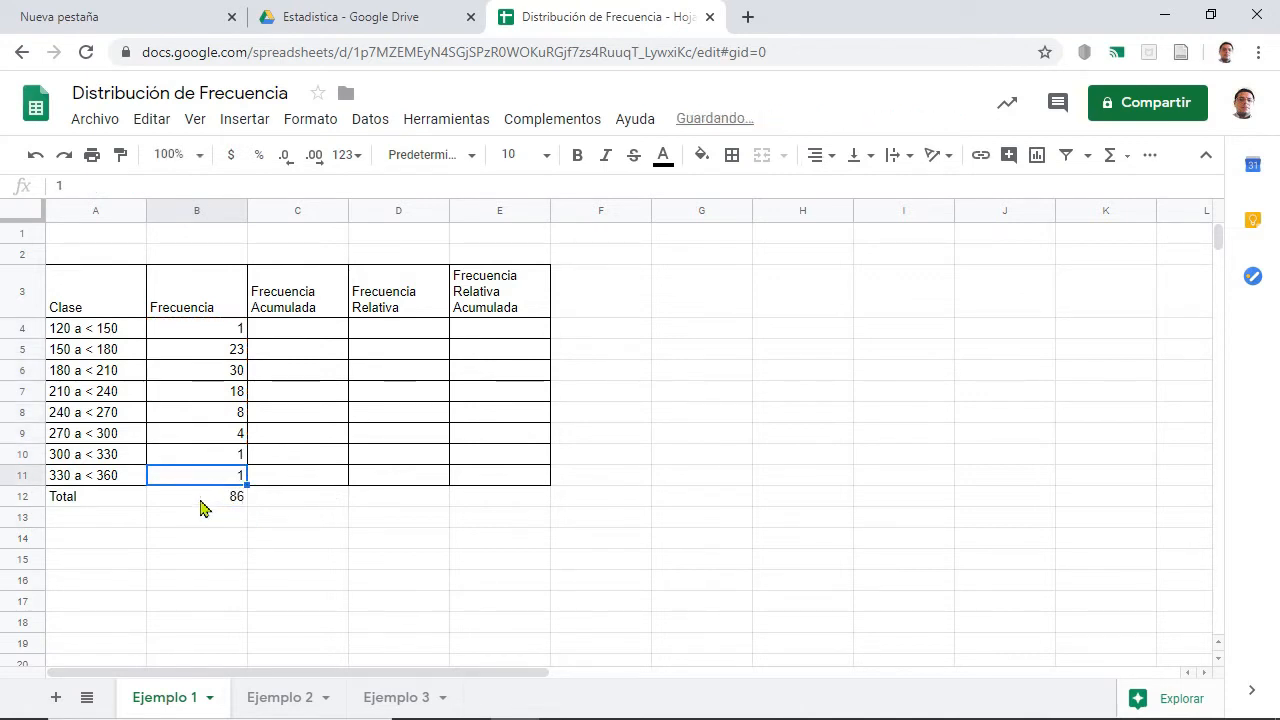
click(200, 503)
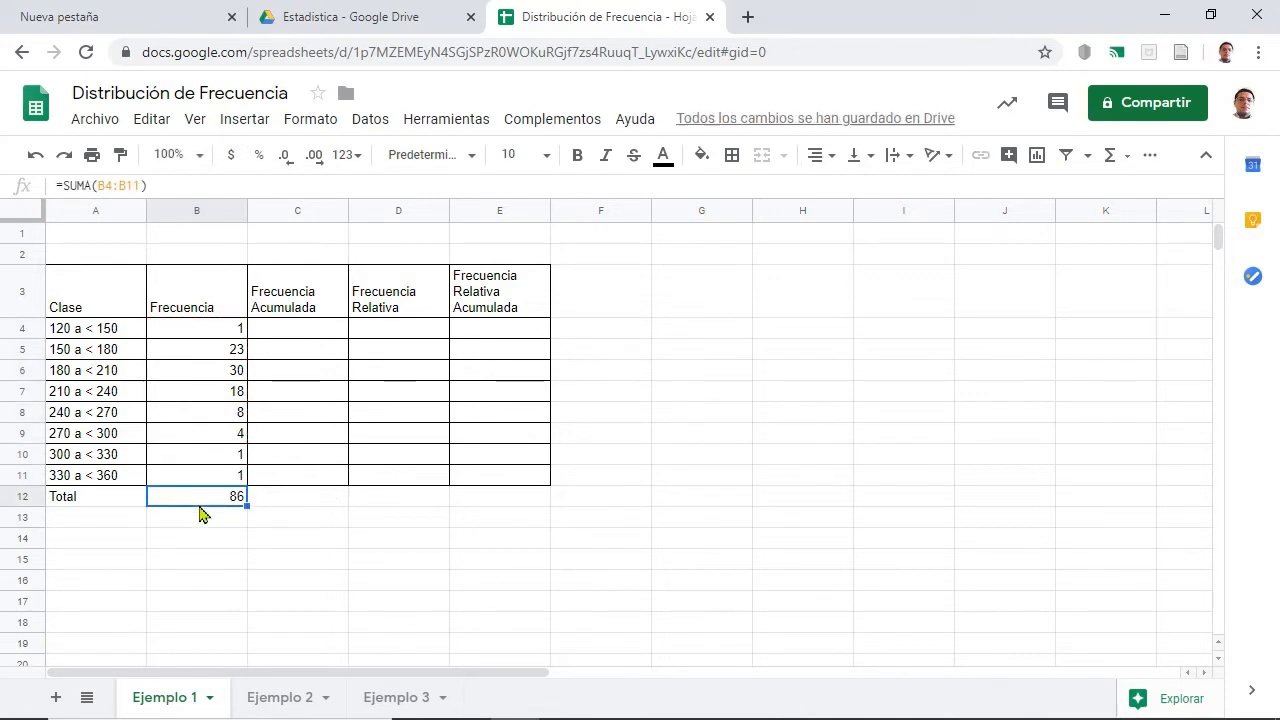
Enter the formula =B4 in cell C4 as the first value of the Frecuencia Acumulada column.
click(280, 336)
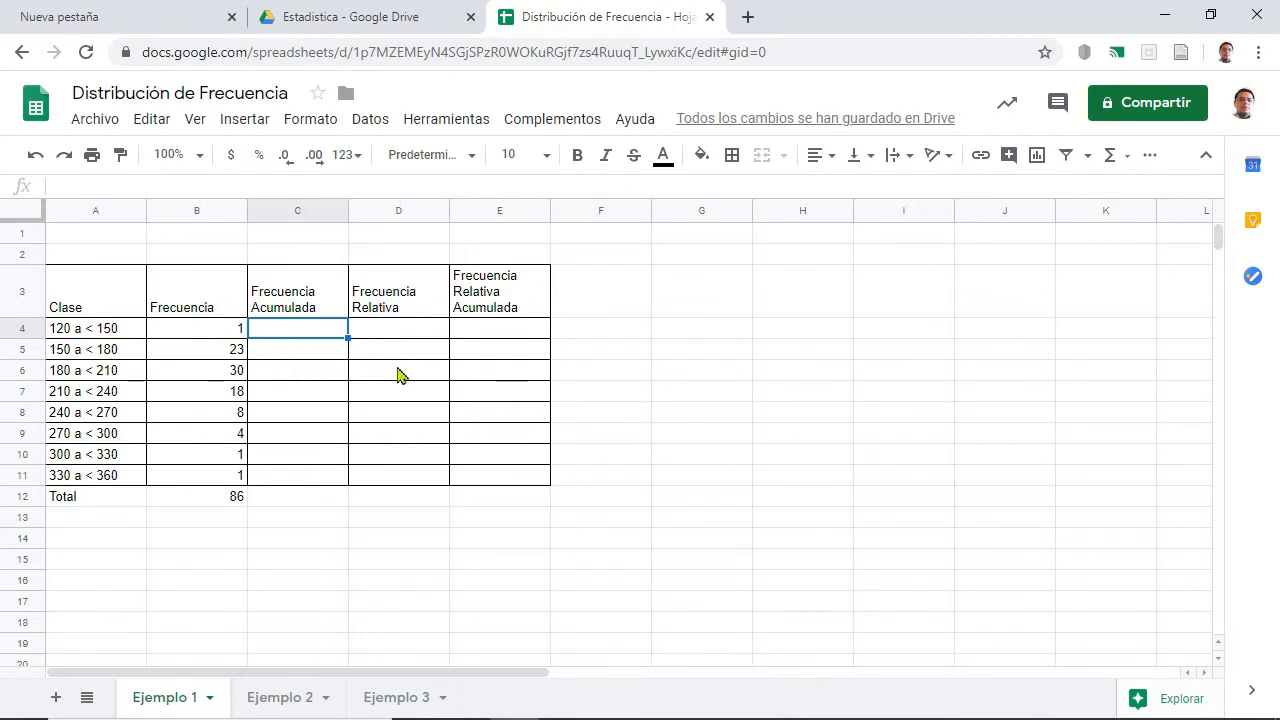
text(=)
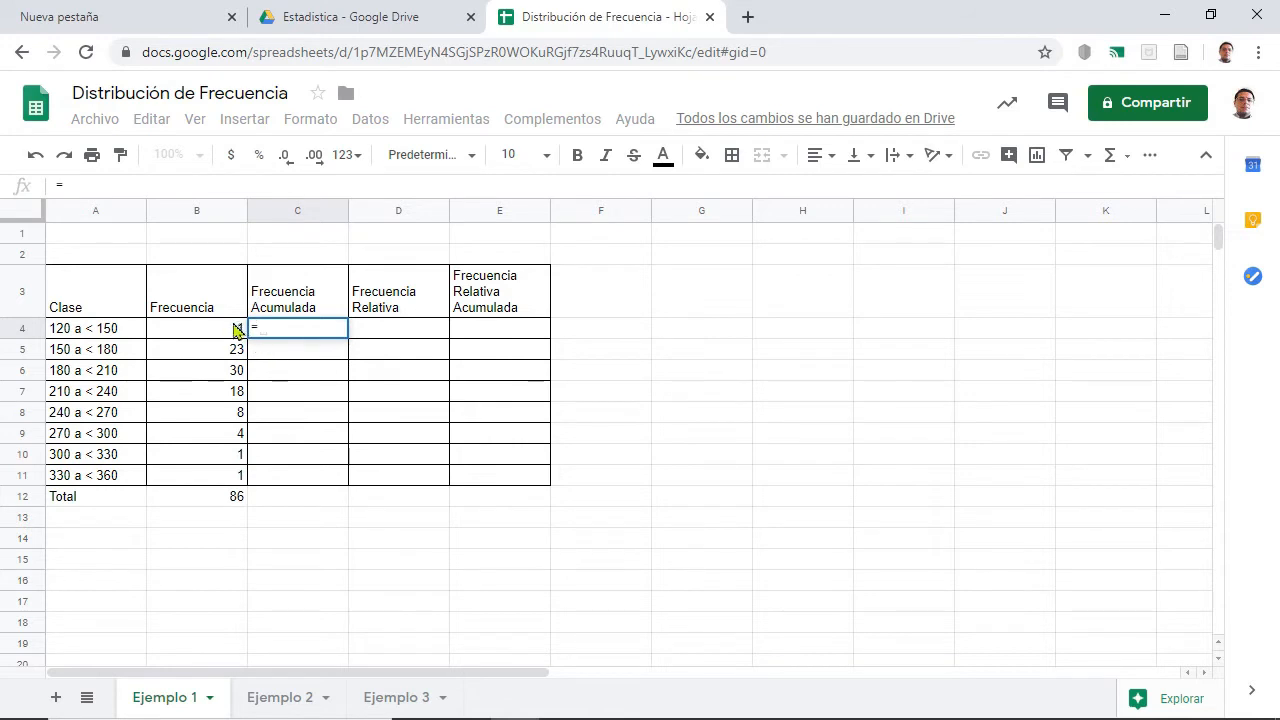
click(230, 333)
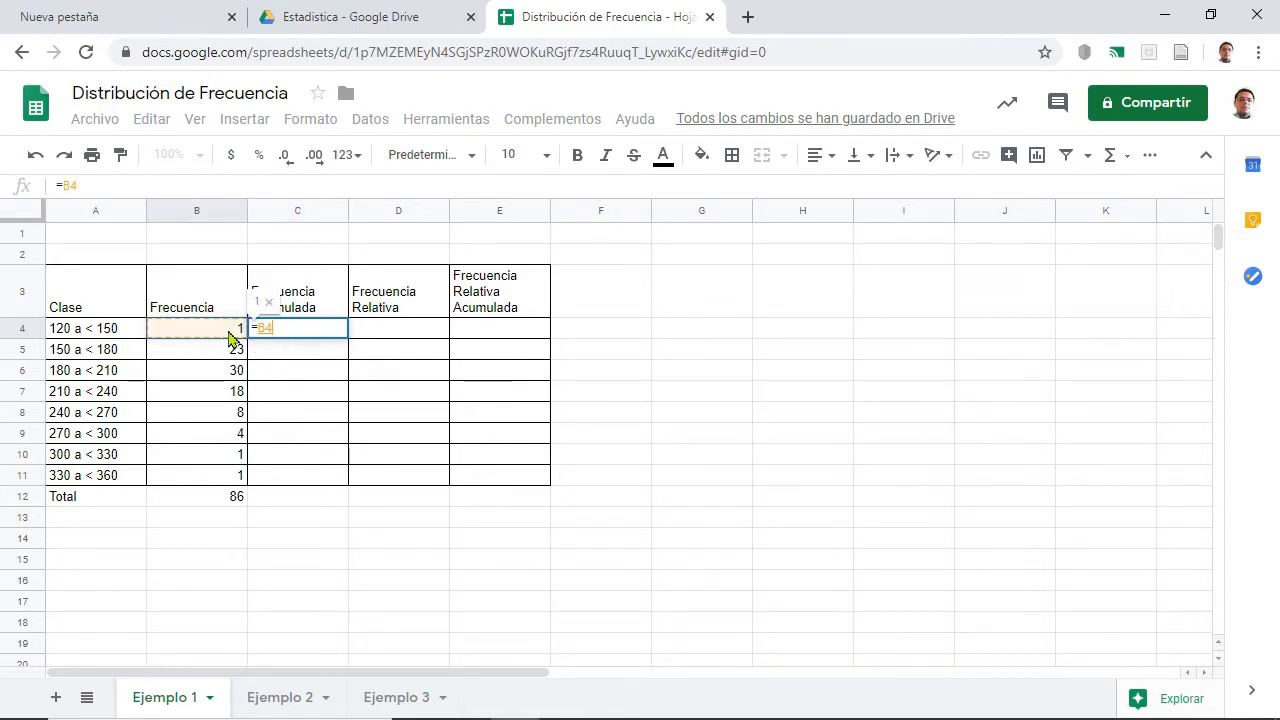
key(Return)
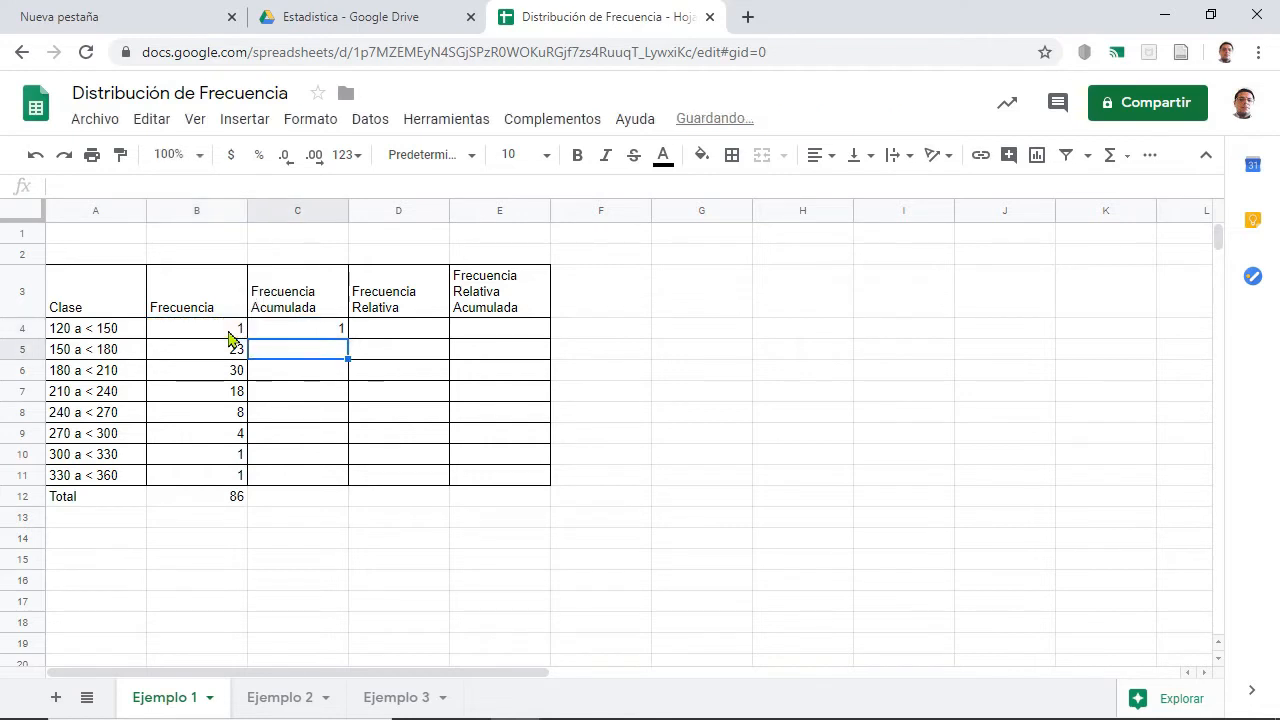
click(322, 333)
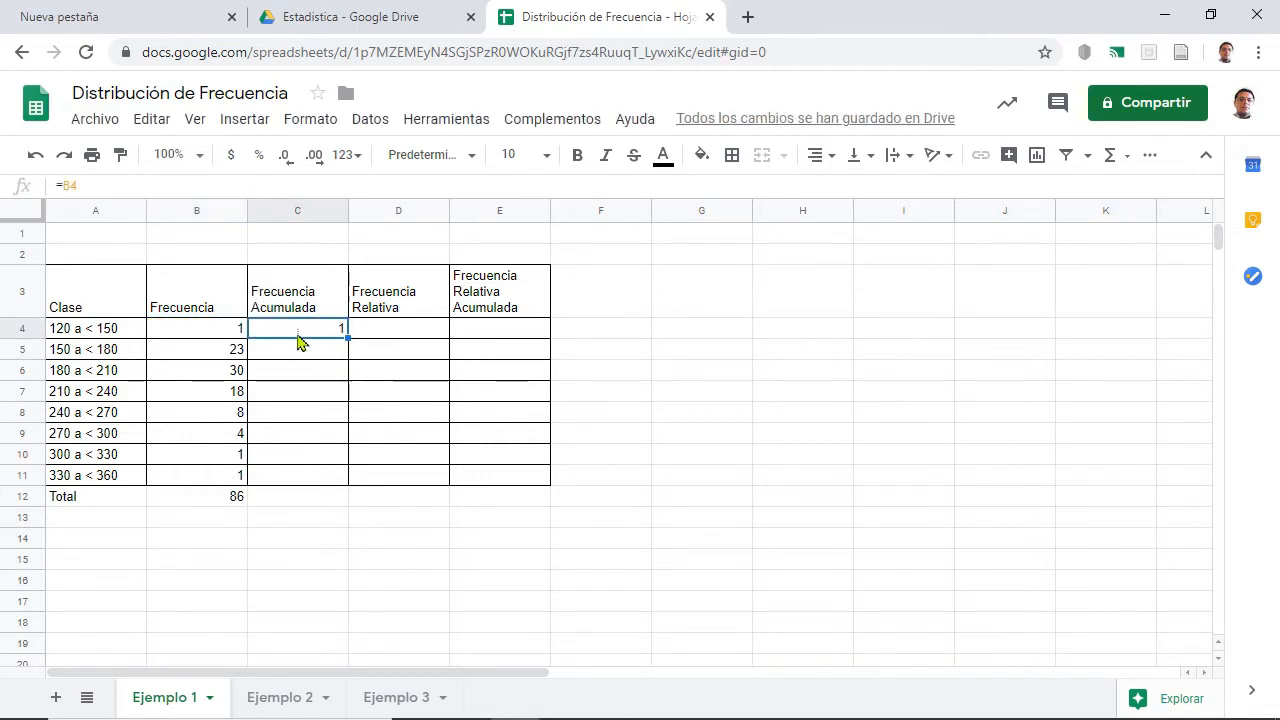
Enter the formula =B5+C4 in cell C5 to add the second class's frequency to the previous cumulative frequency.
click(306, 352)
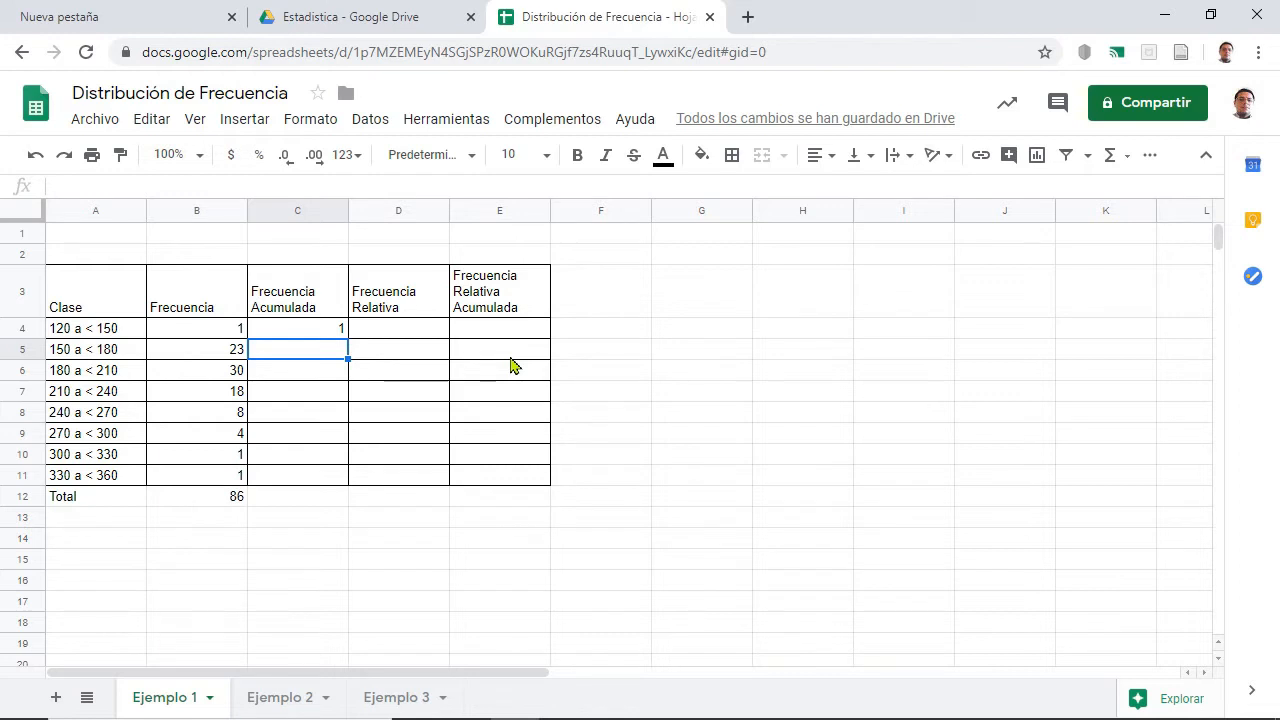
text(=)
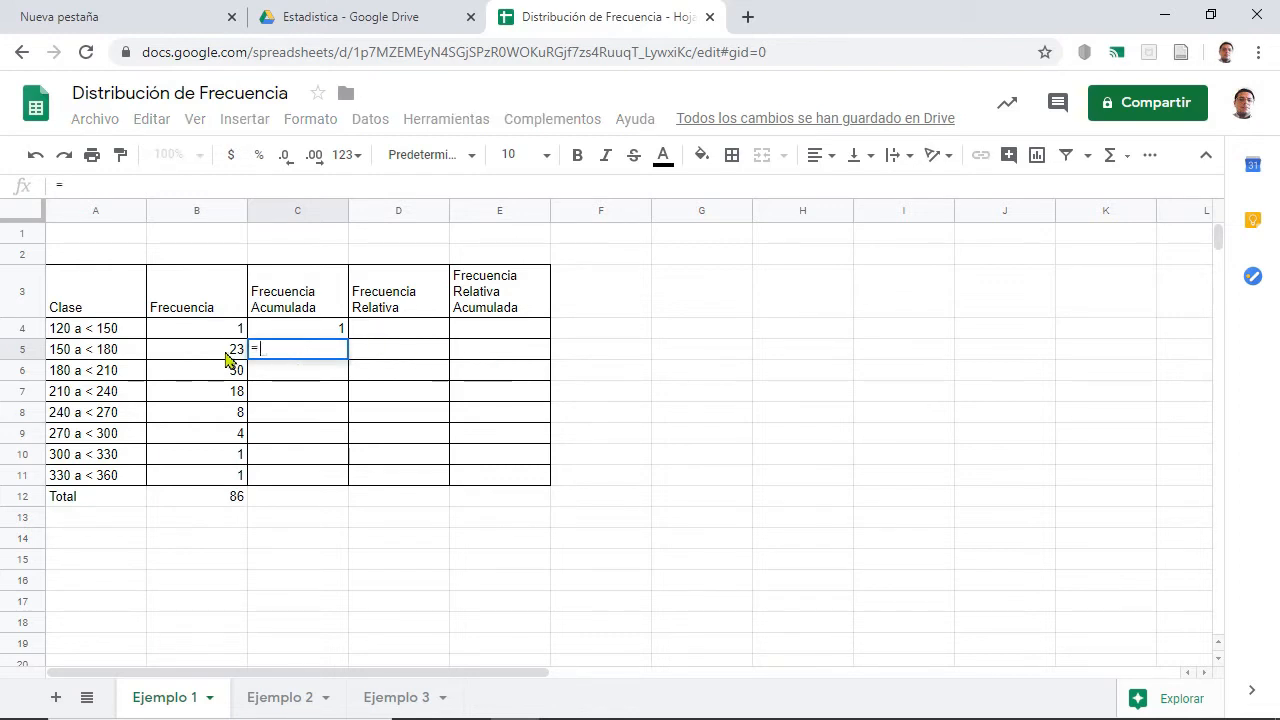
click(227, 354)
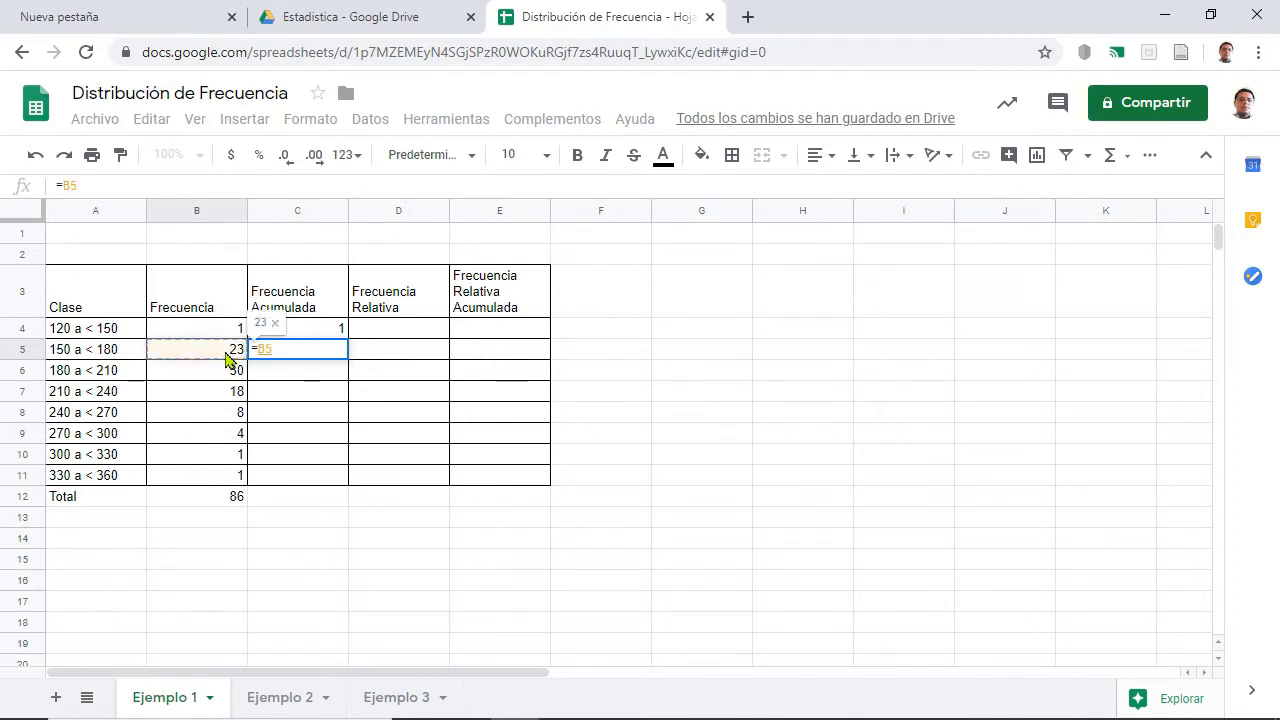
text(+)
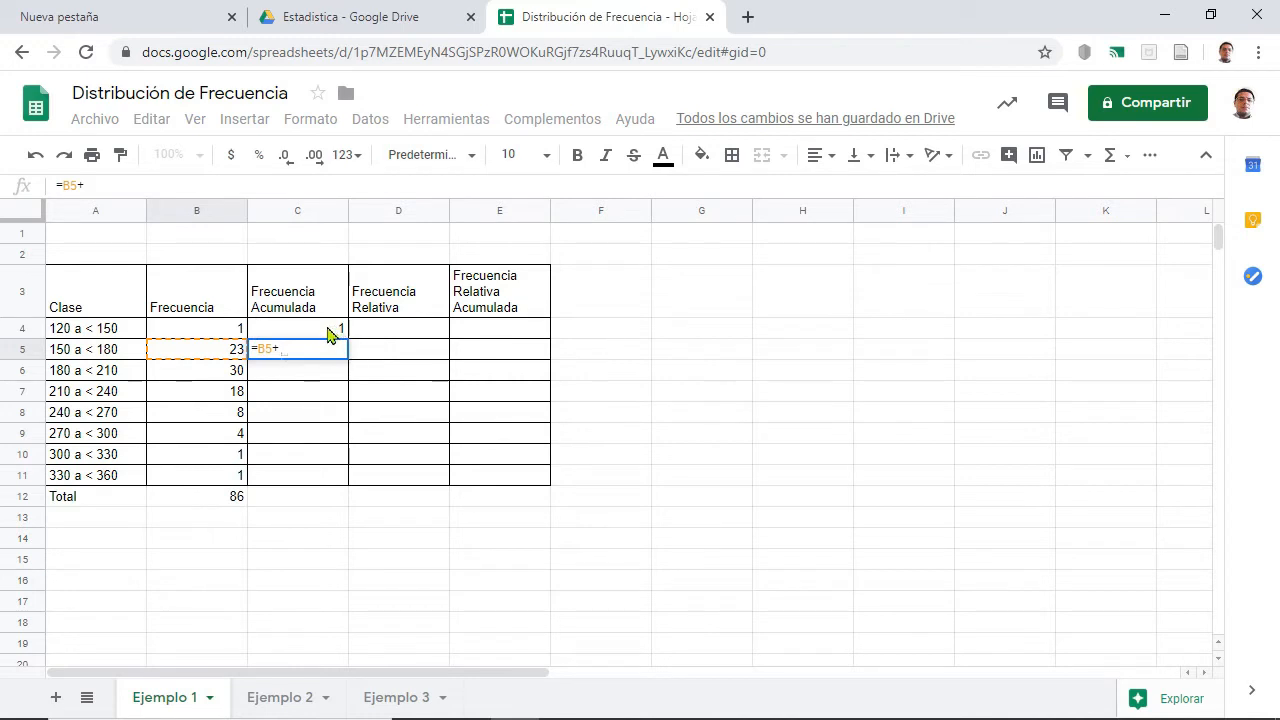
click(333, 333)
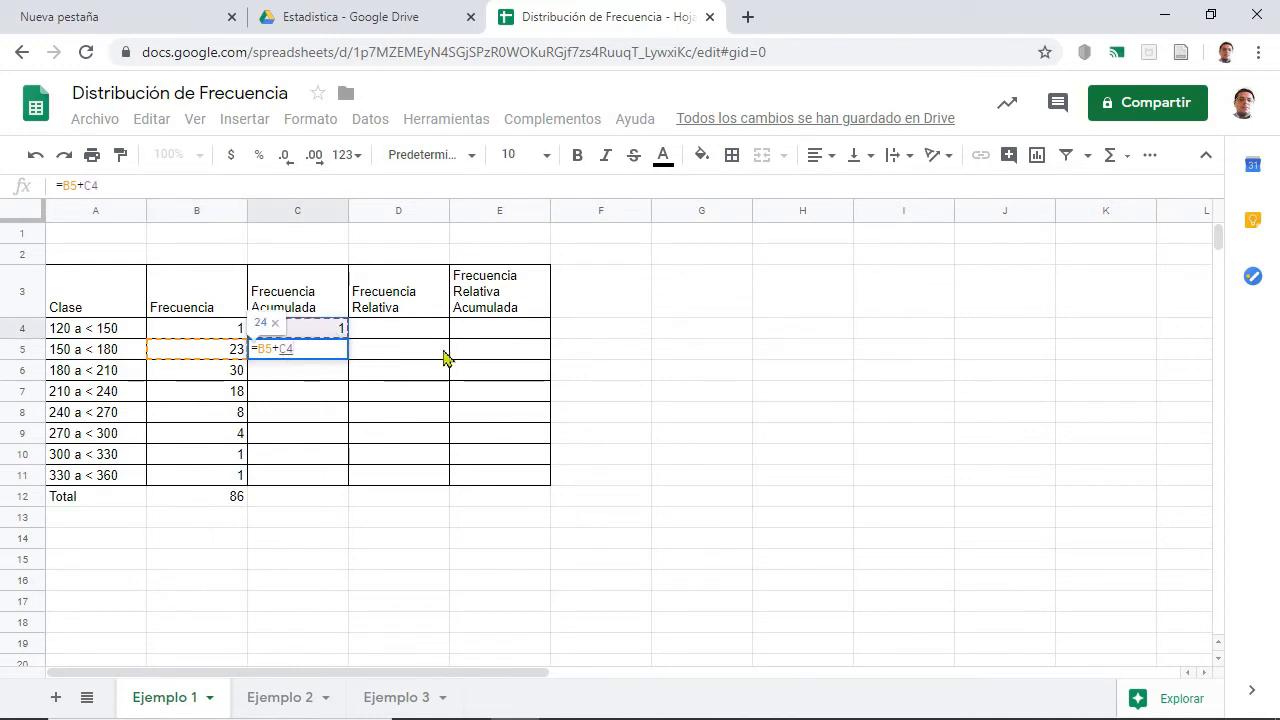
key(Return)
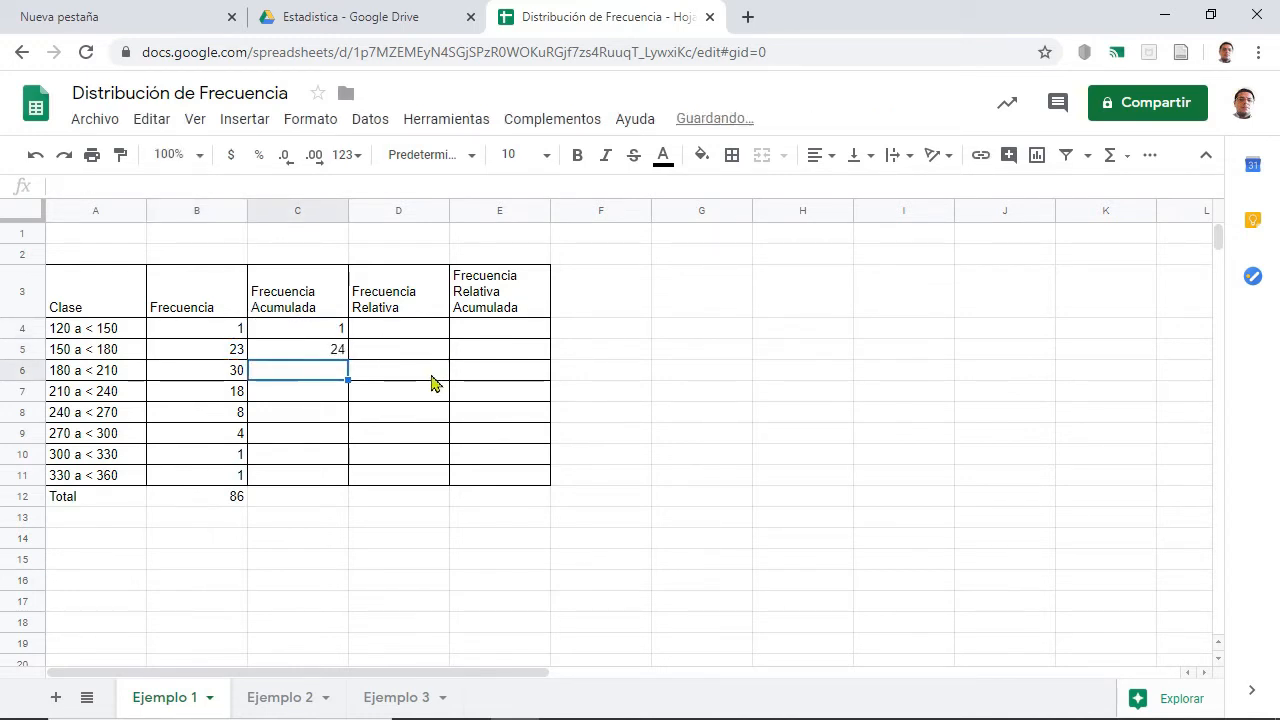
Fill the cumulative frequency formula from C5 down to C11.
click(316, 357)
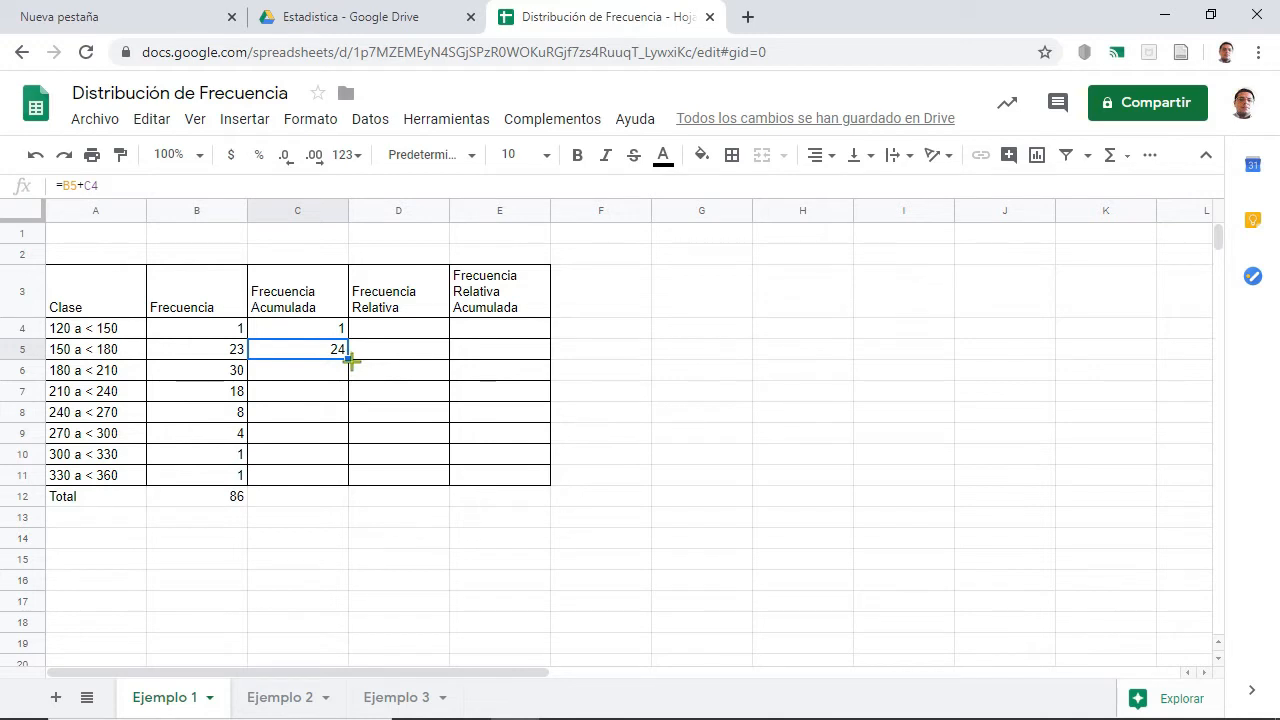
drag(350, 360, 336, 468)
click(380, 510)
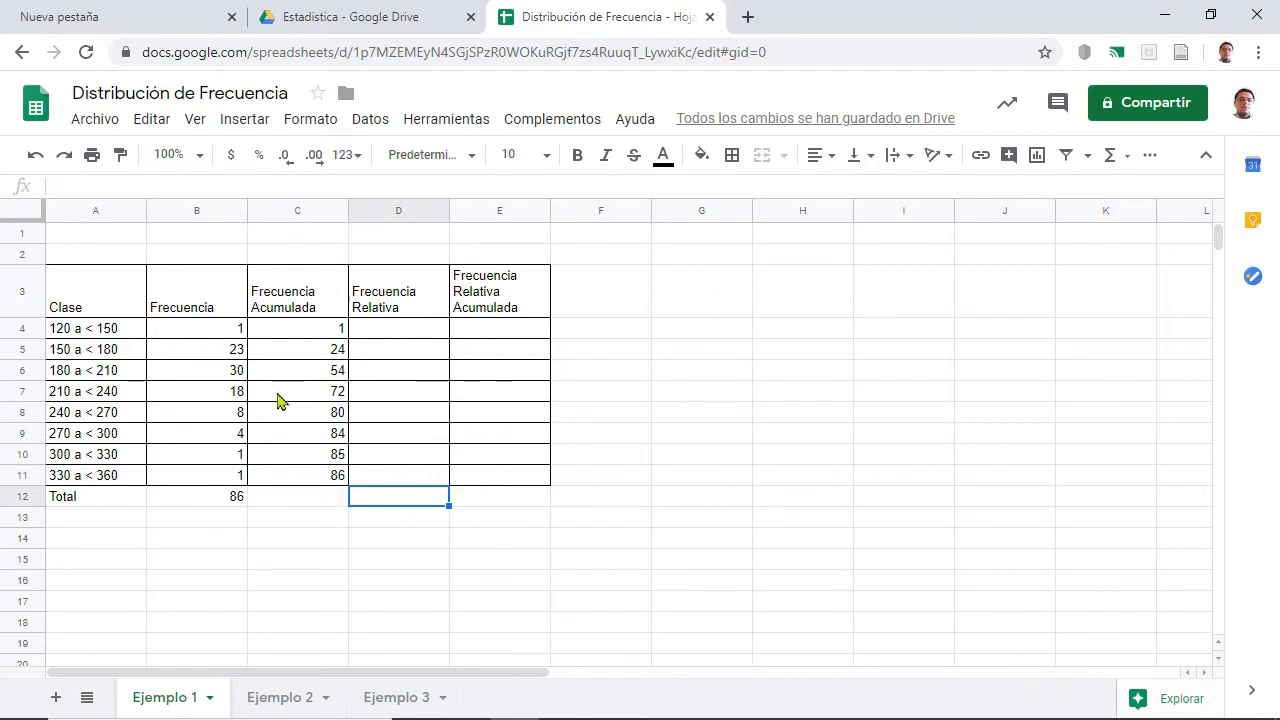
Compare the last cumulative frequency in C11 with the Frecuencia total in B12.
click(314, 476)
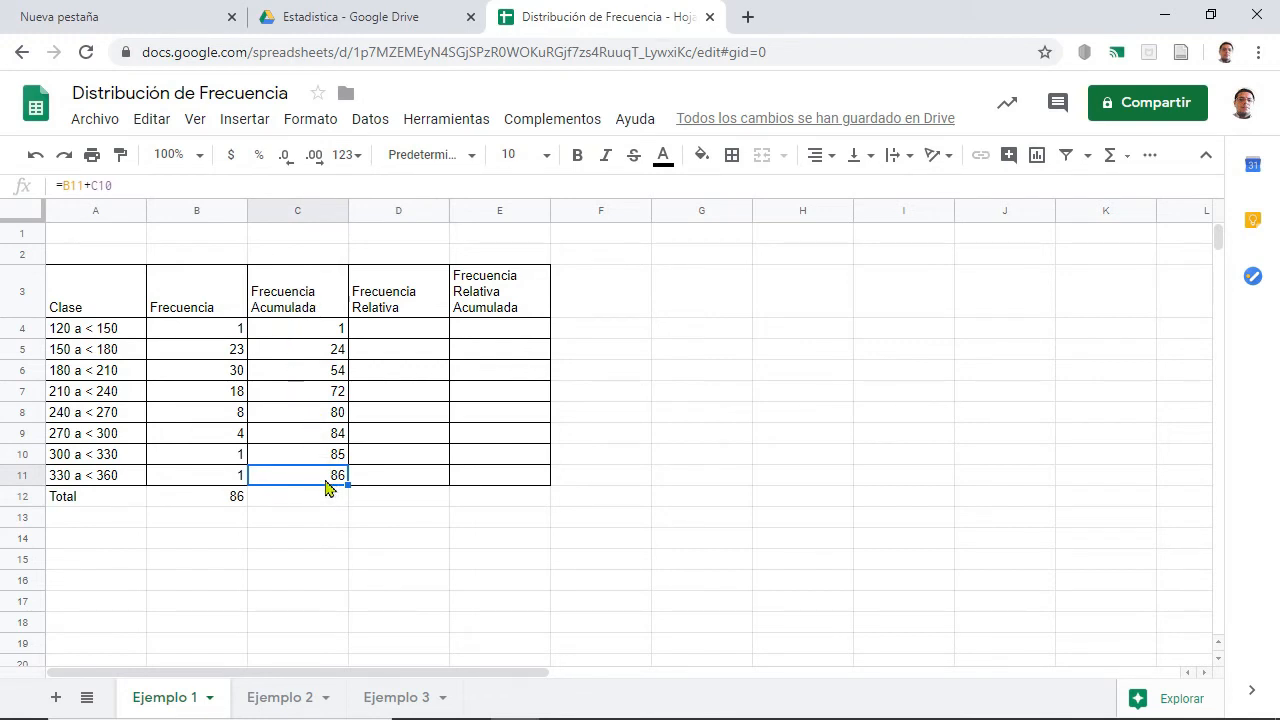
click(226, 500)
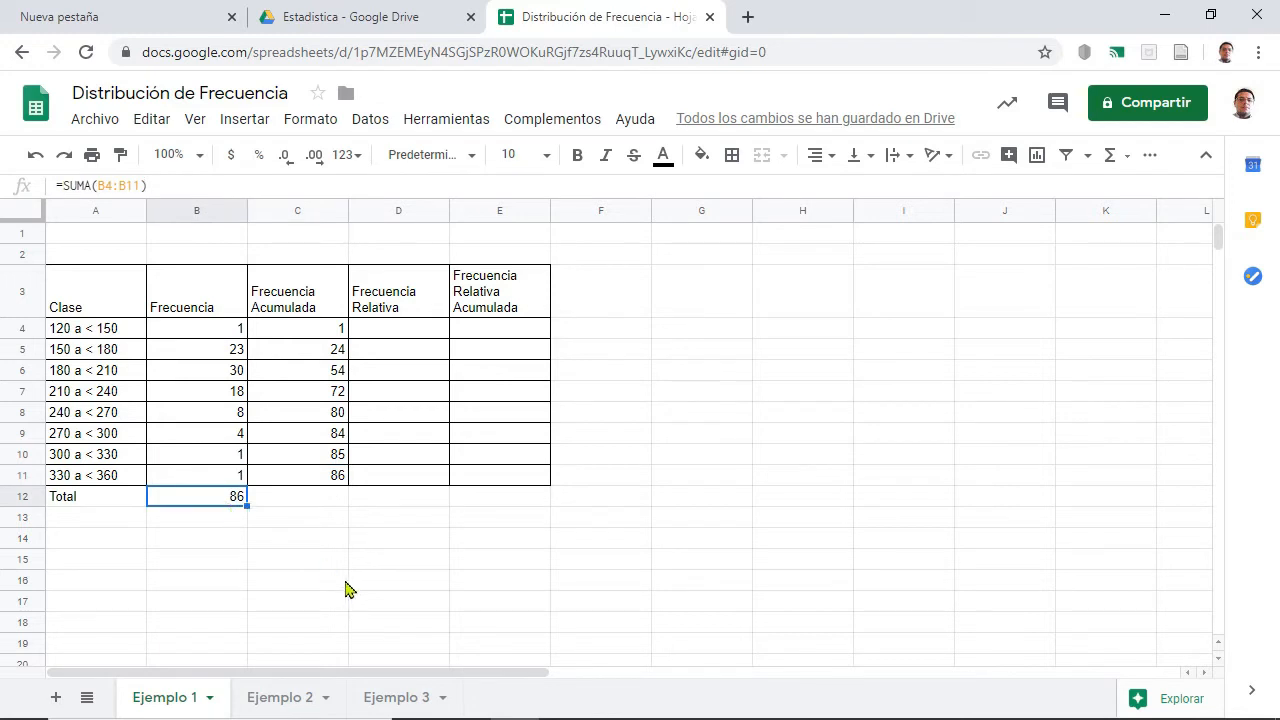
click(343, 588)
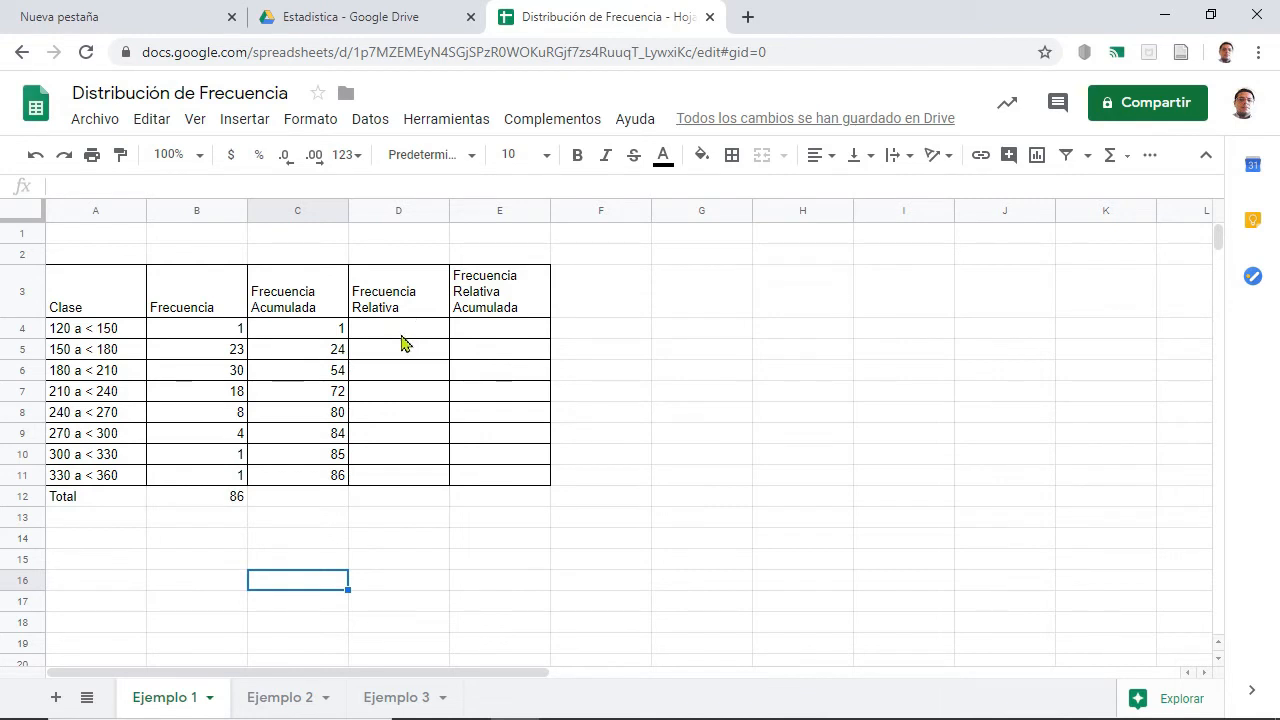
Enter the formula =B4/86 in cell D4 to calculate the first class's relative frequency.
click(401, 334)
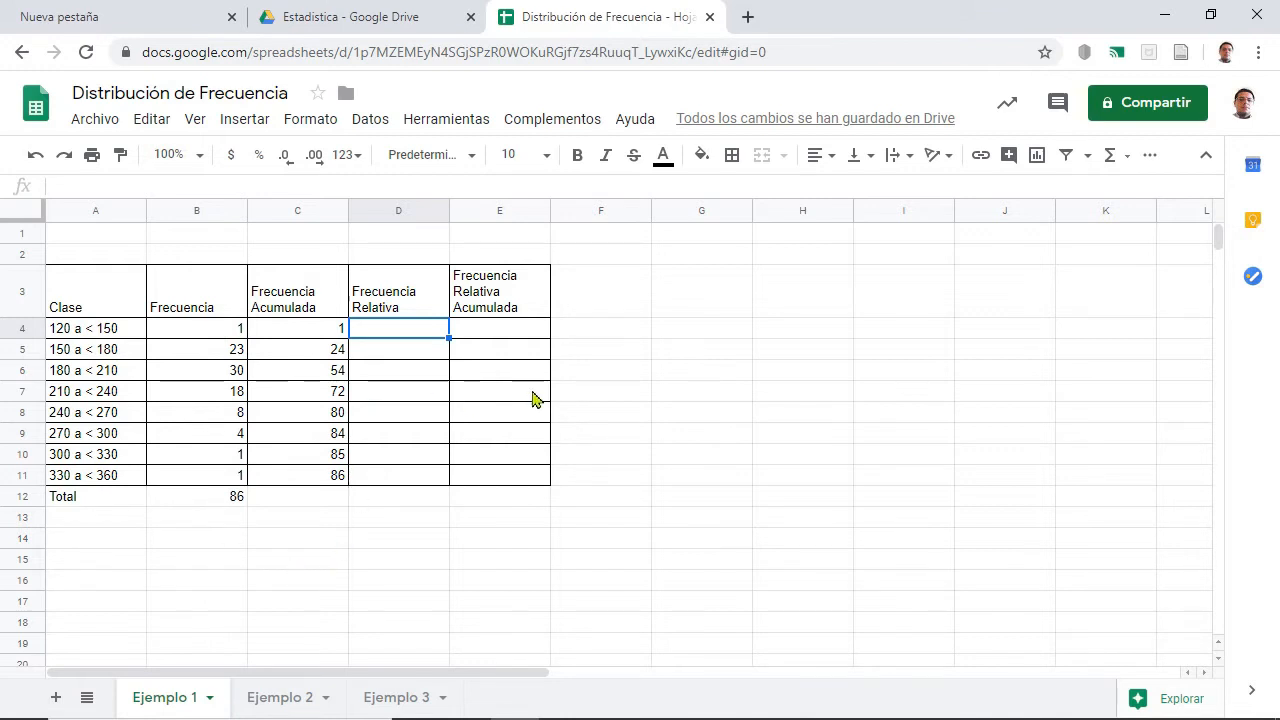
text(=)
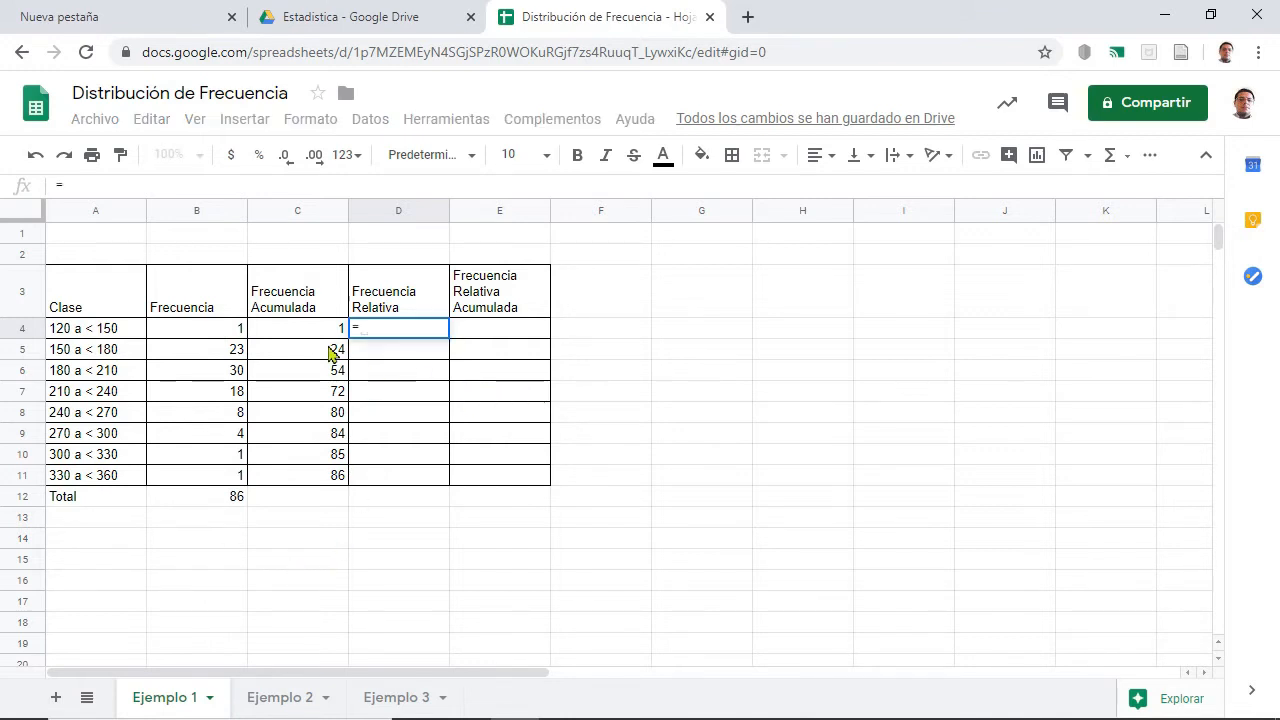
click(237, 333)
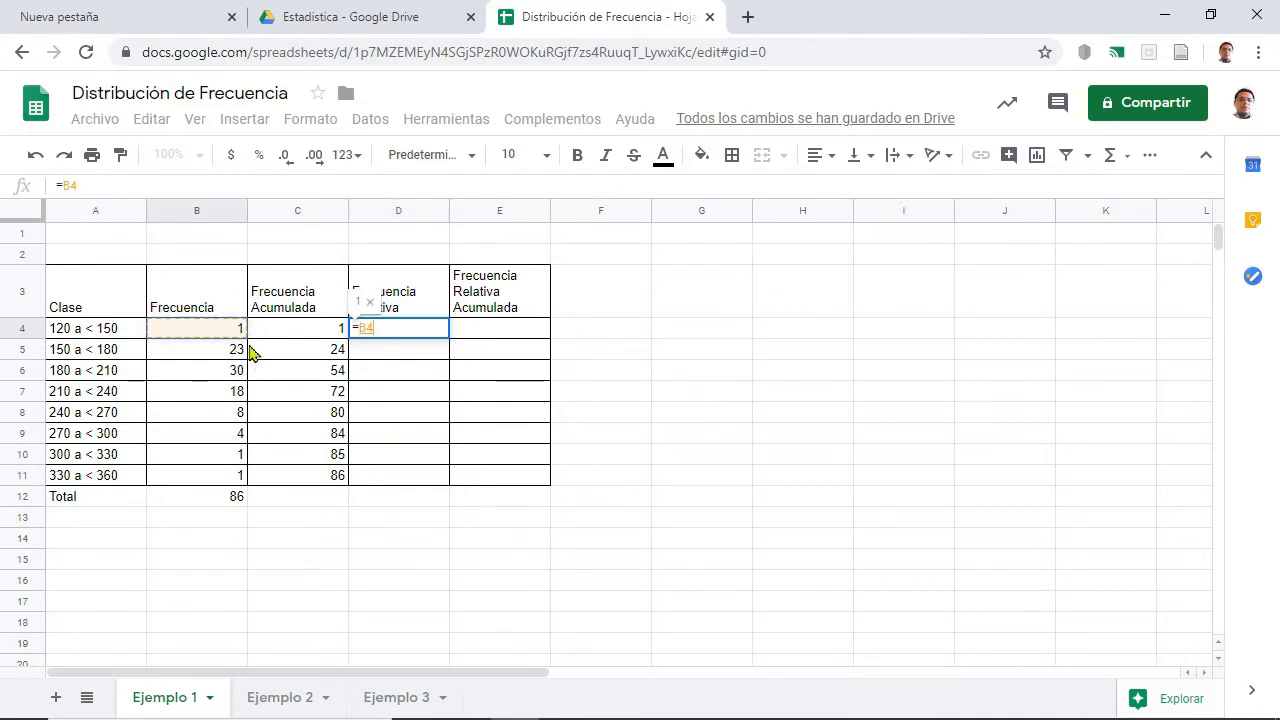
text(/)
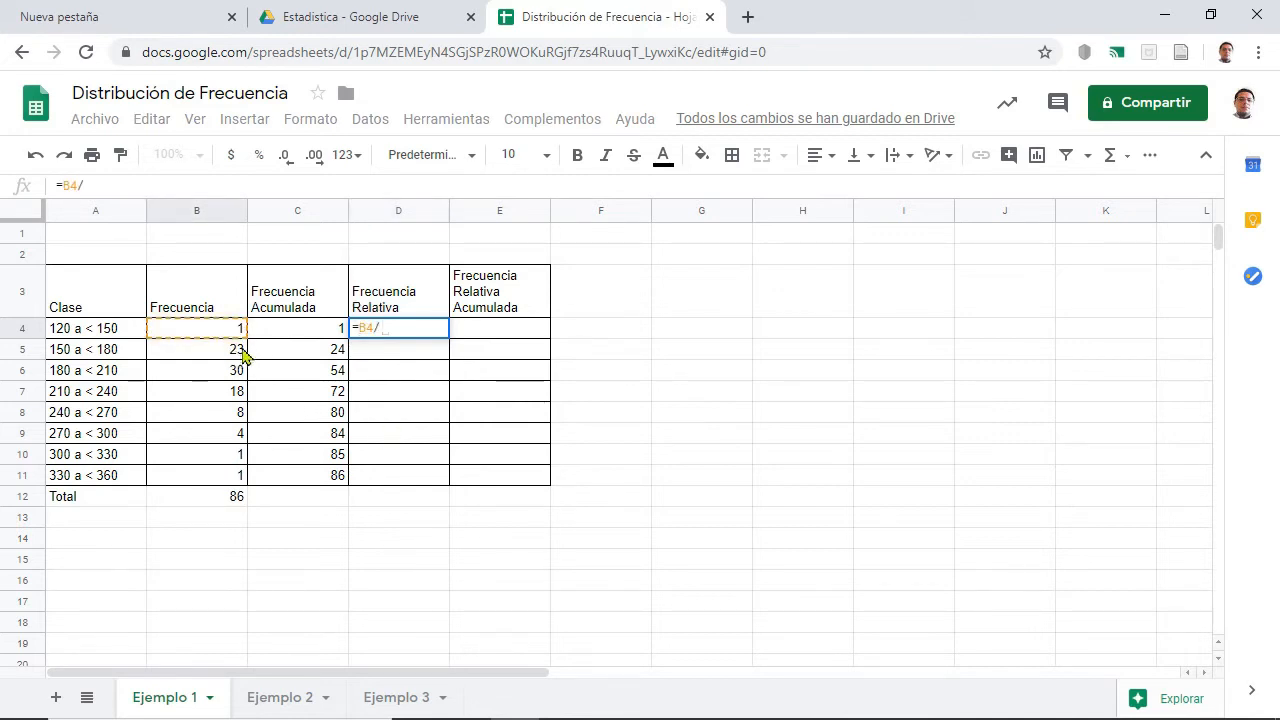
text(86)
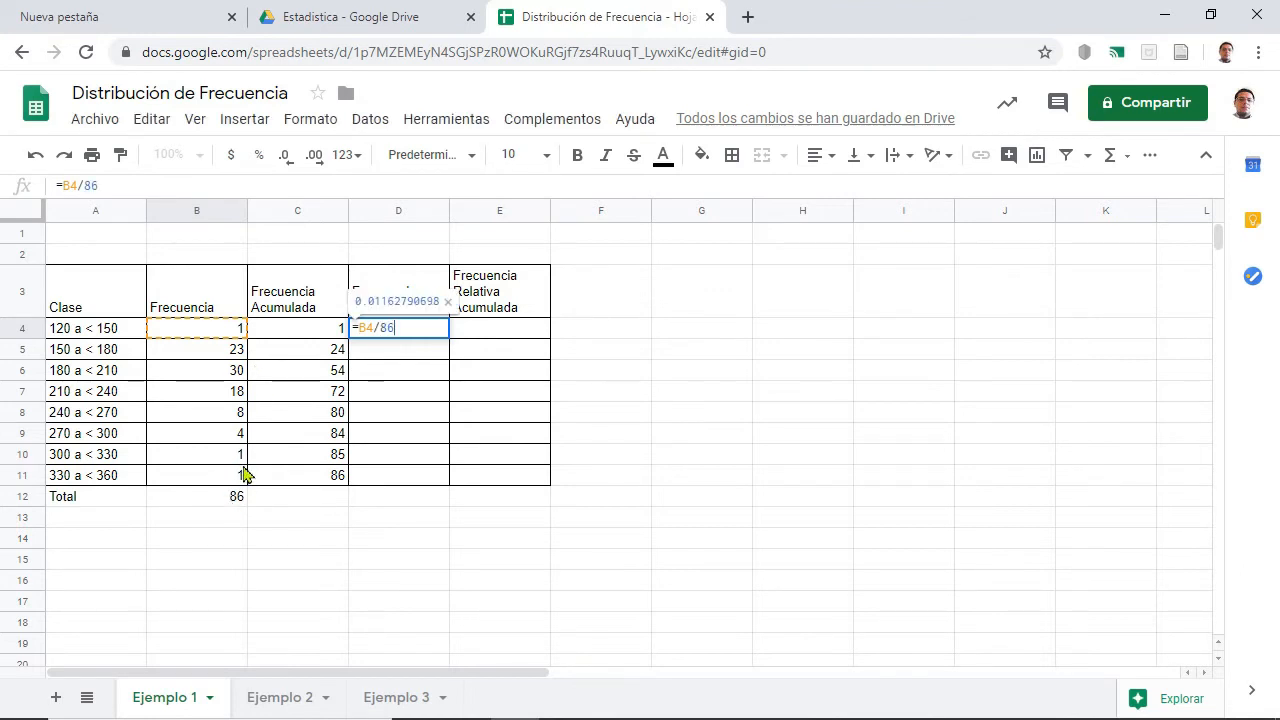
key(Return)
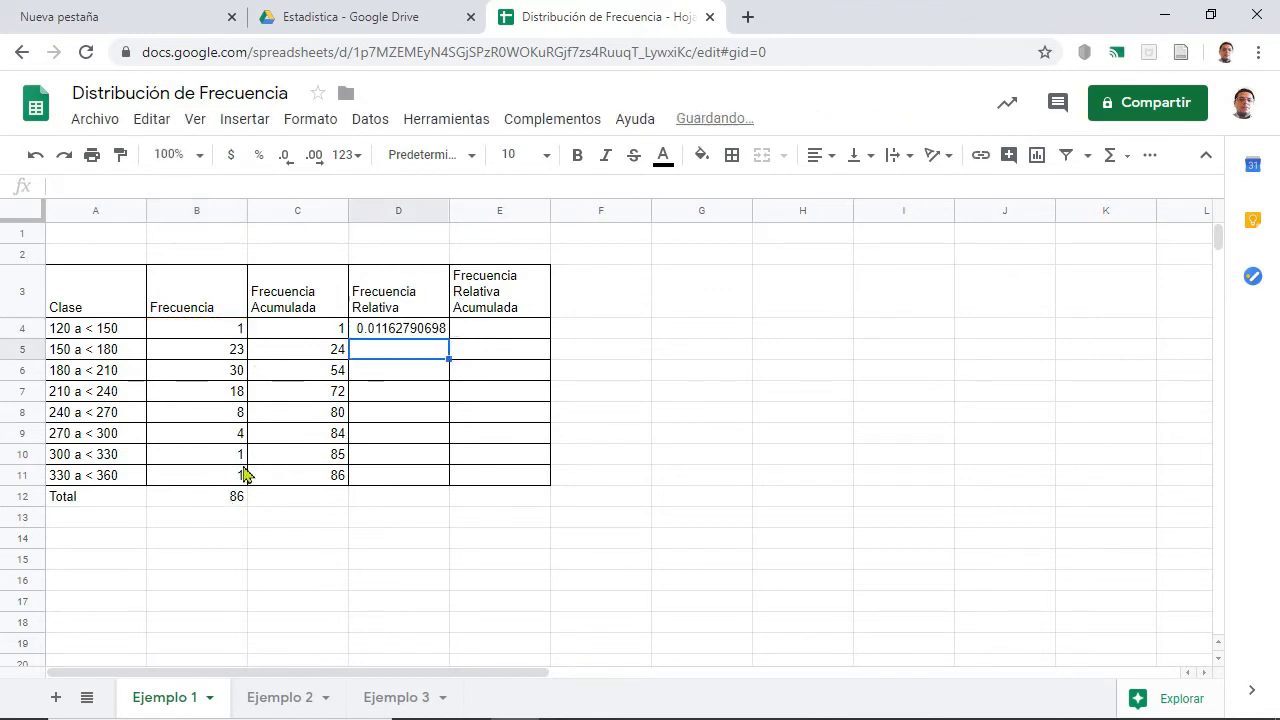
Fill the relative frequency formula from D4 down to D11.
click(404, 333)
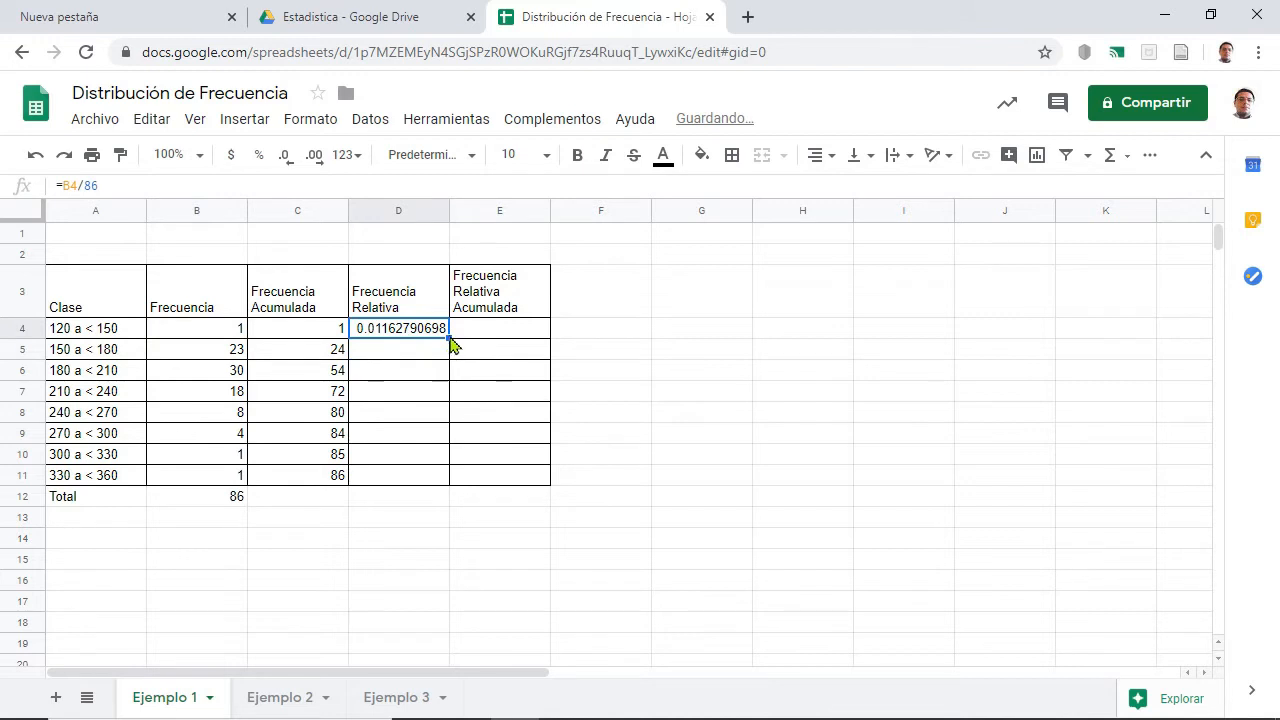
drag(450, 339, 439, 485)
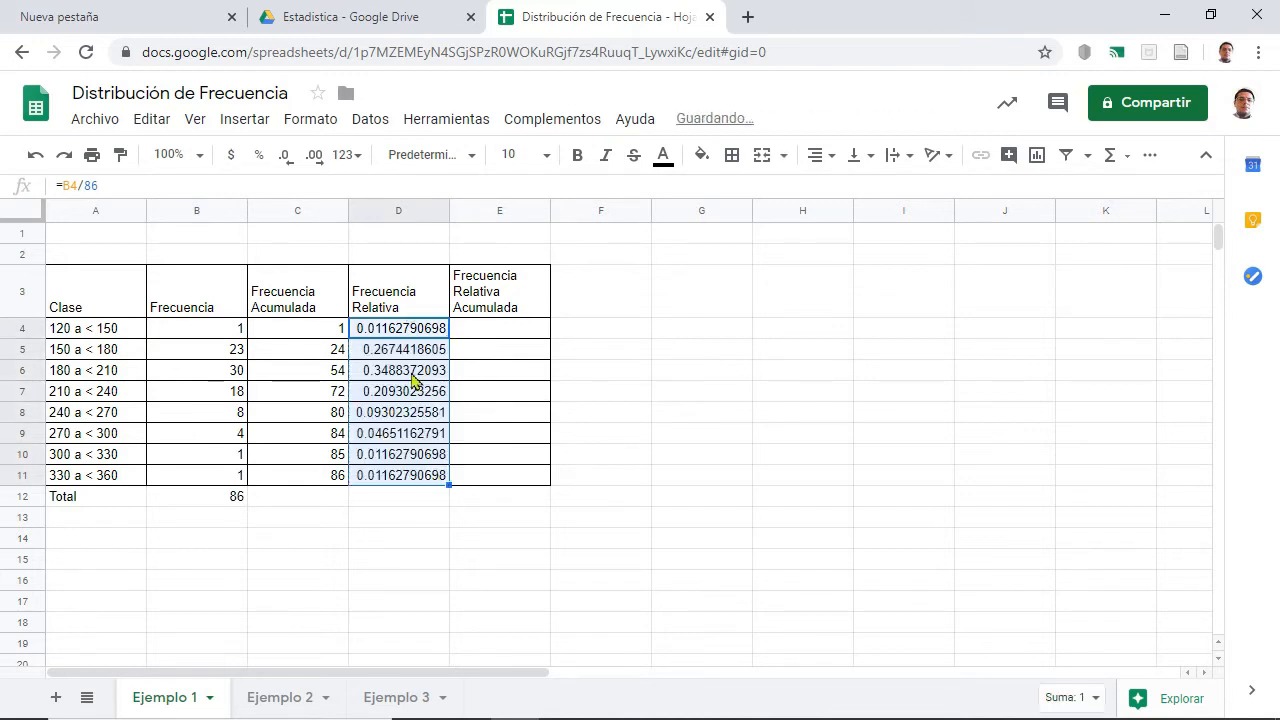
click(392, 517)
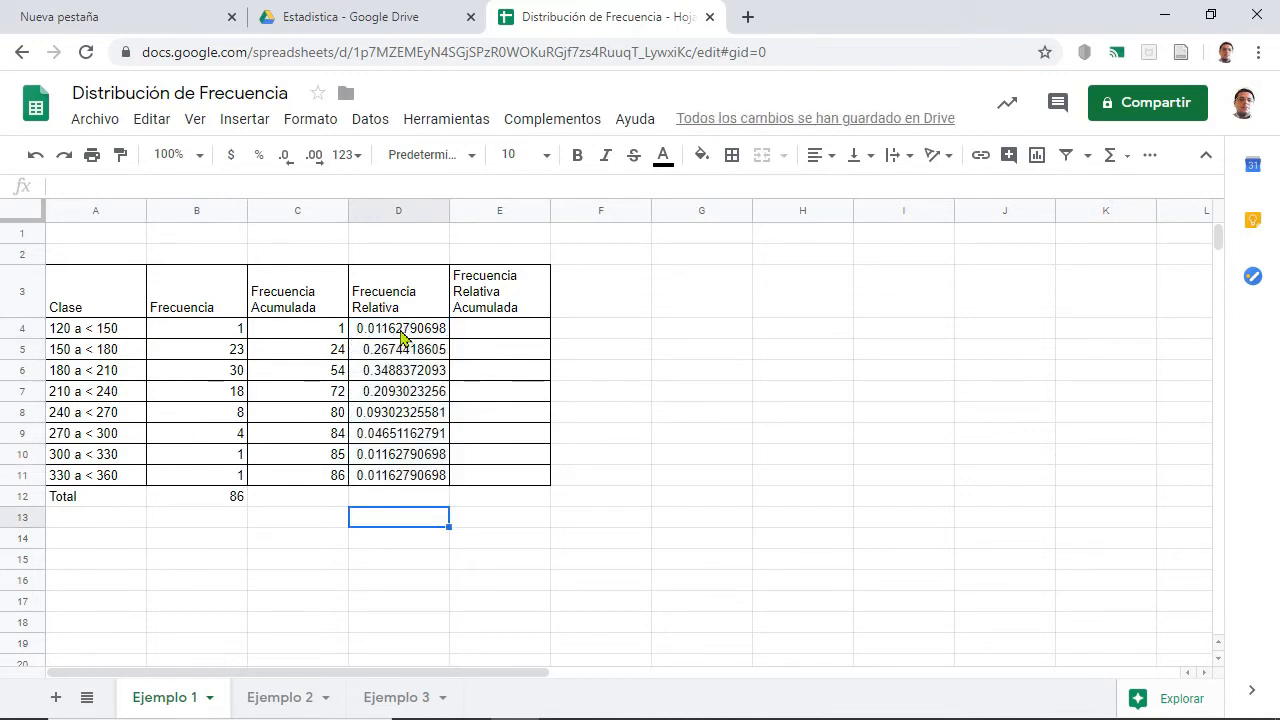
Check the formula in D4 without changing it, and clear the Frecuencia Relativa cells D4:D11.
click(420, 332)
double_click(416, 332)
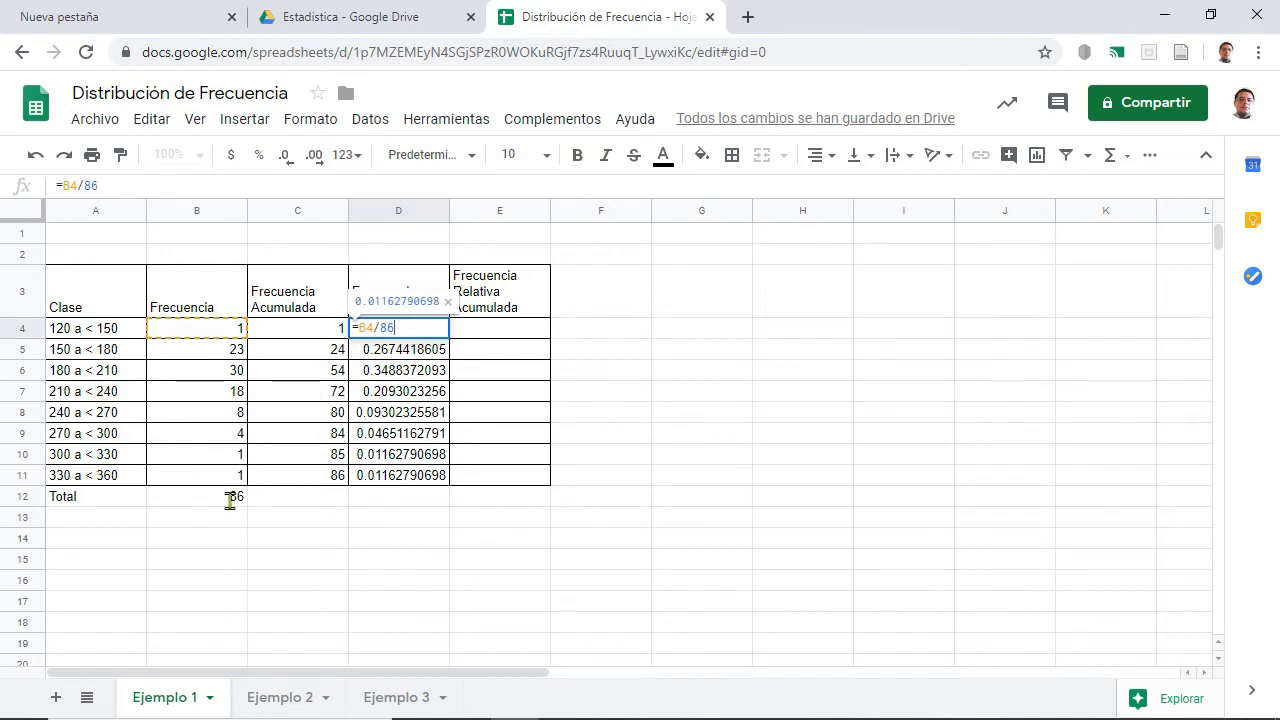
key(Escape)
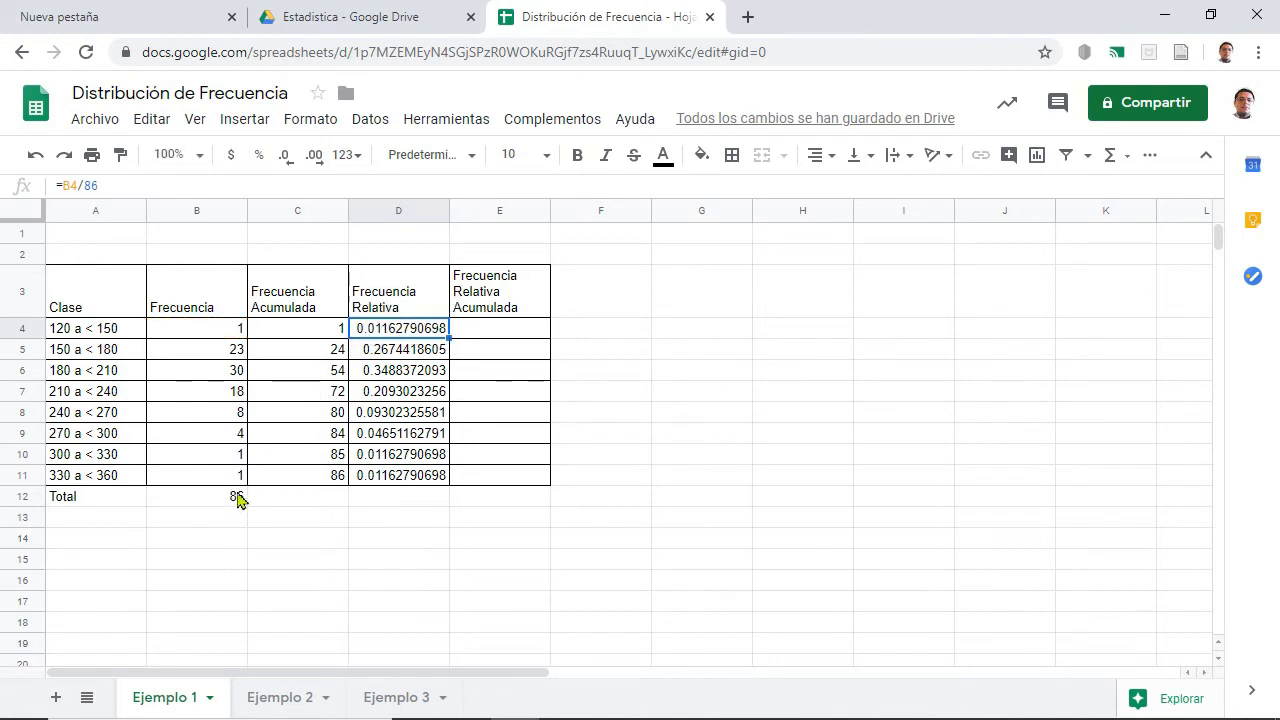
shift+click(407, 481)
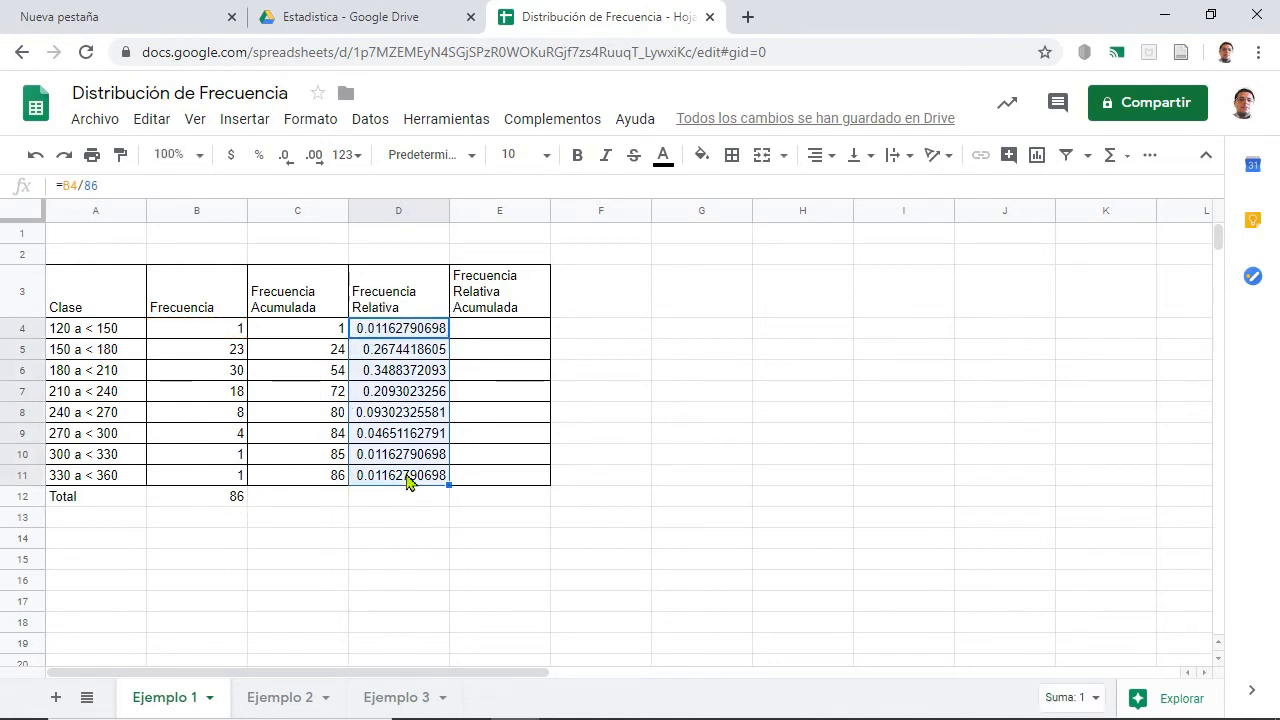
key(Delete)
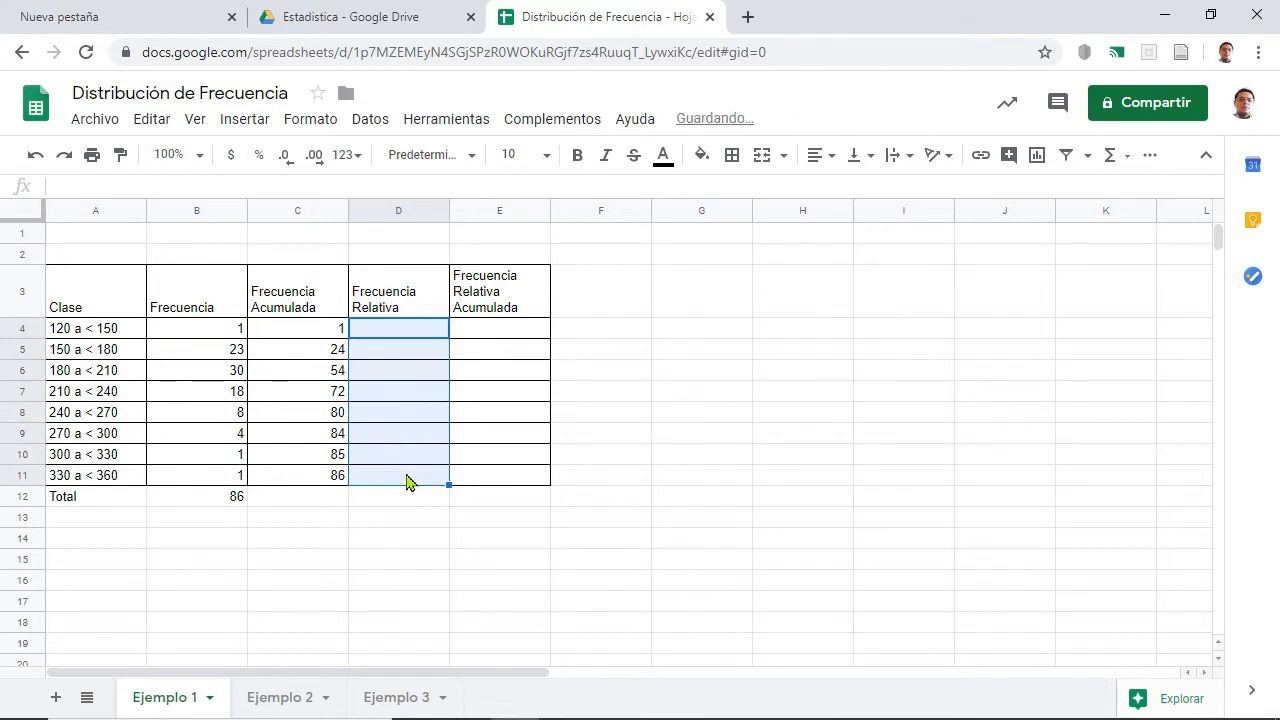
click(407, 481)
Set the browser zoom to 125 % to enlarge the spreadsheet.
click(398, 330)
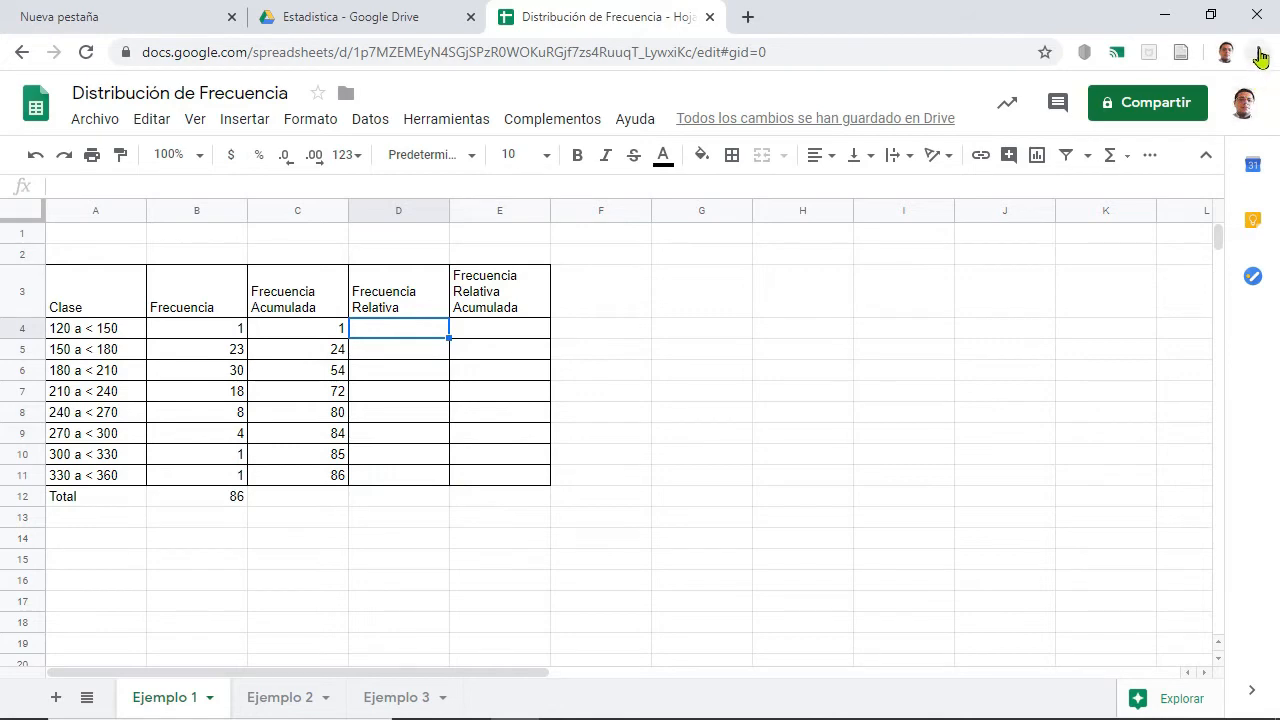
click(1257, 52)
click(1197, 238)
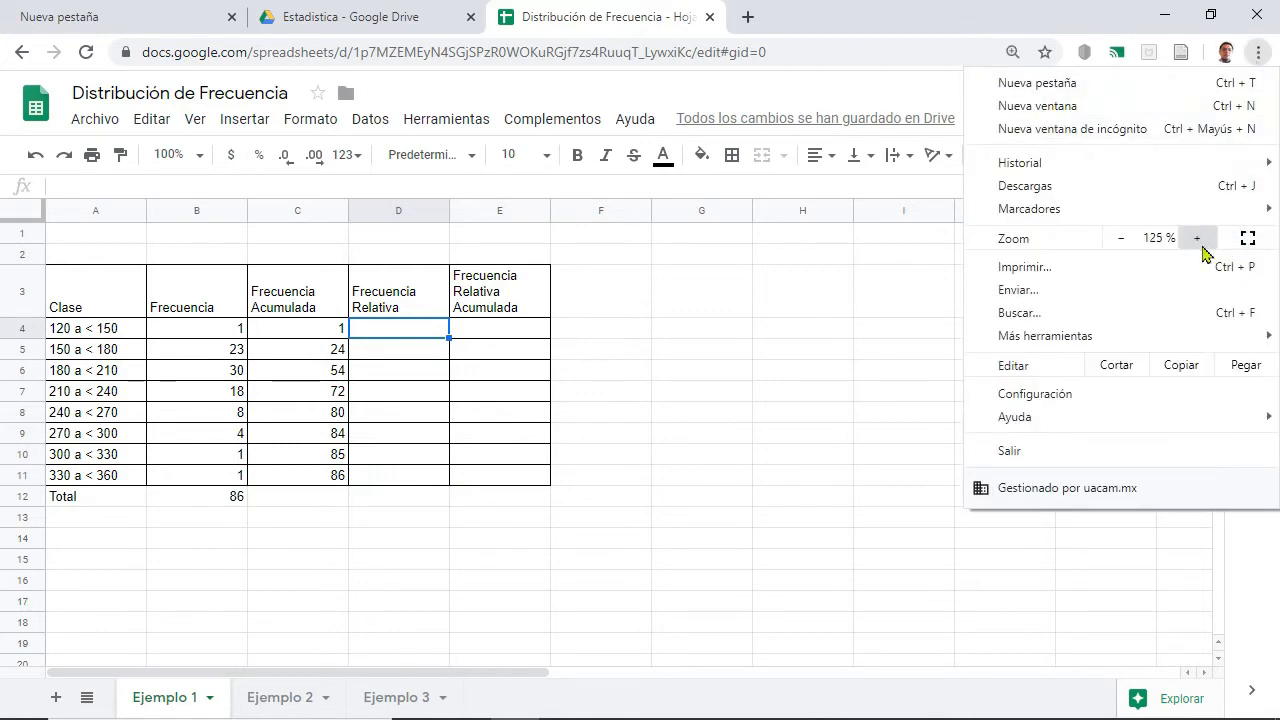
click(553, 480)
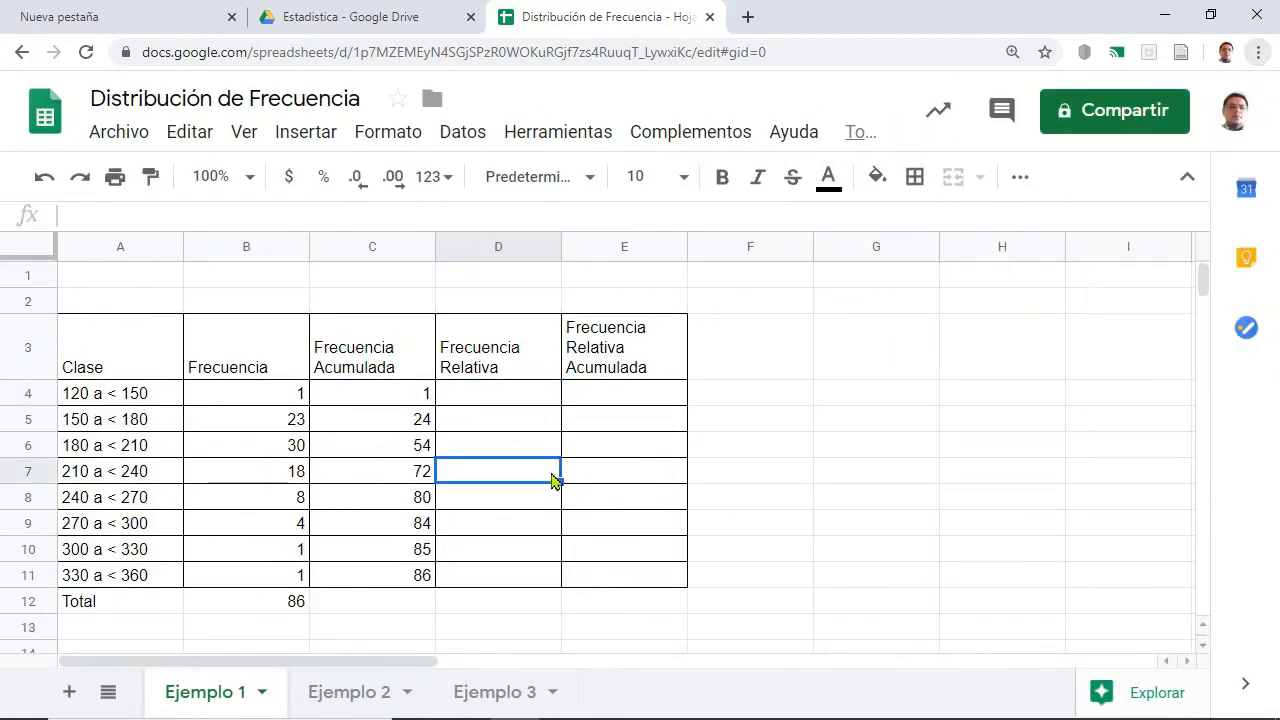
Enter the formula =B4/B12 in cell D4 to calculate the first class's relative frequency from the total cell.
click(467, 399)
text(=)
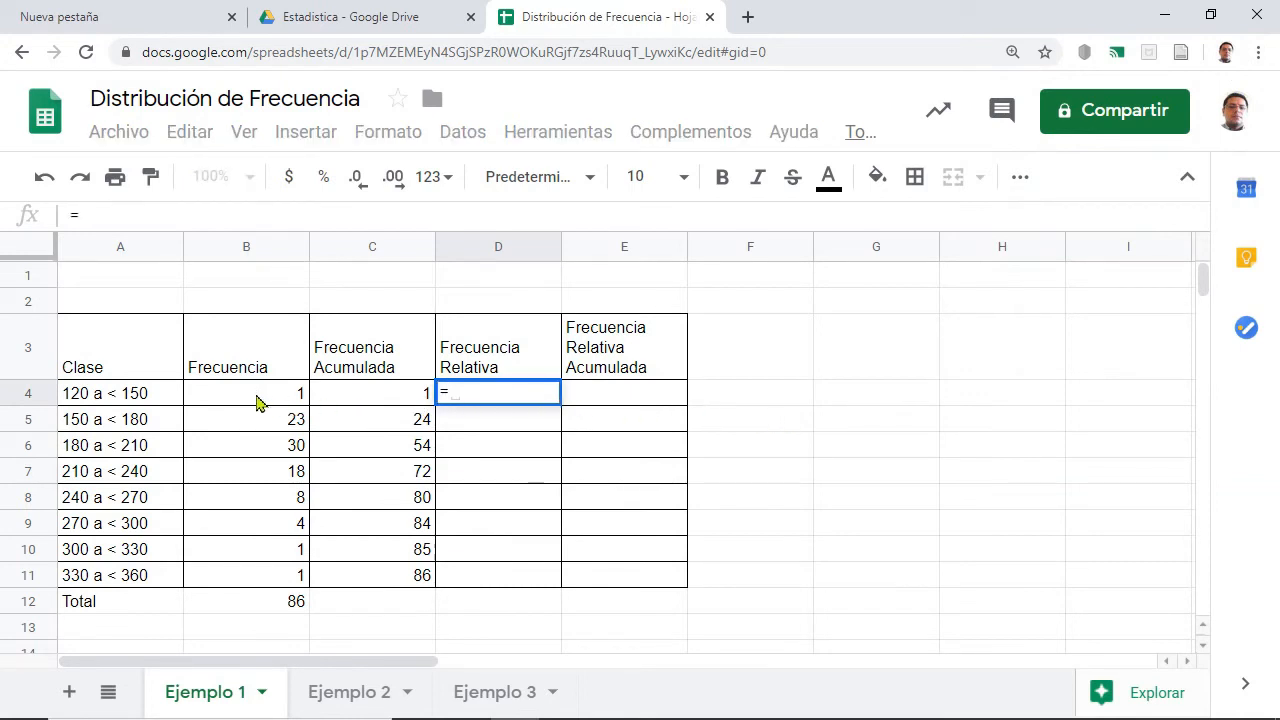
click(262, 401)
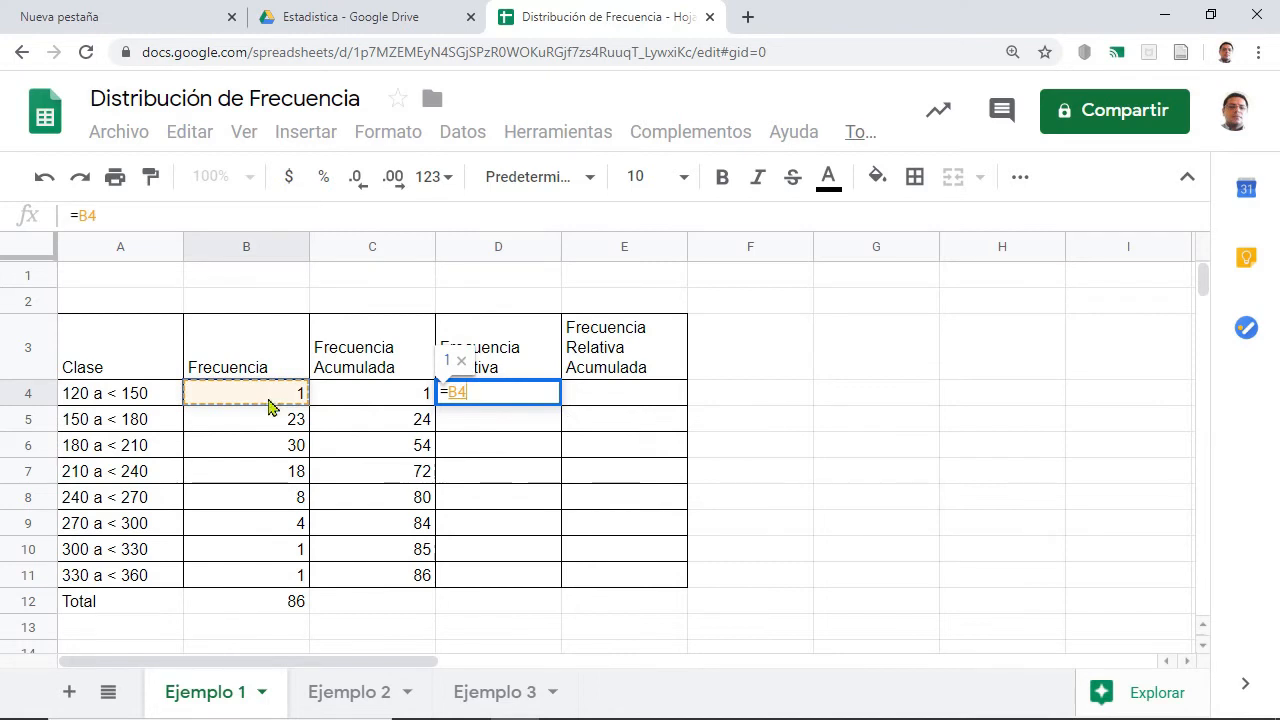
text(/)
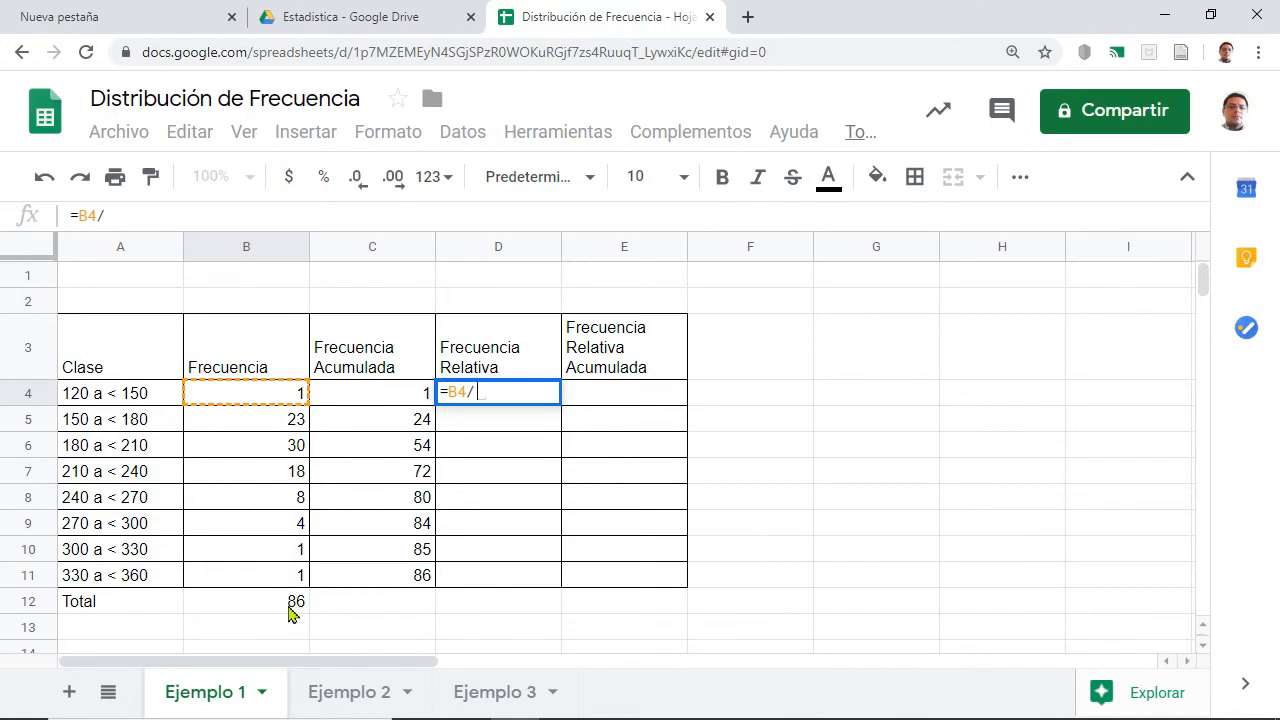
click(292, 614)
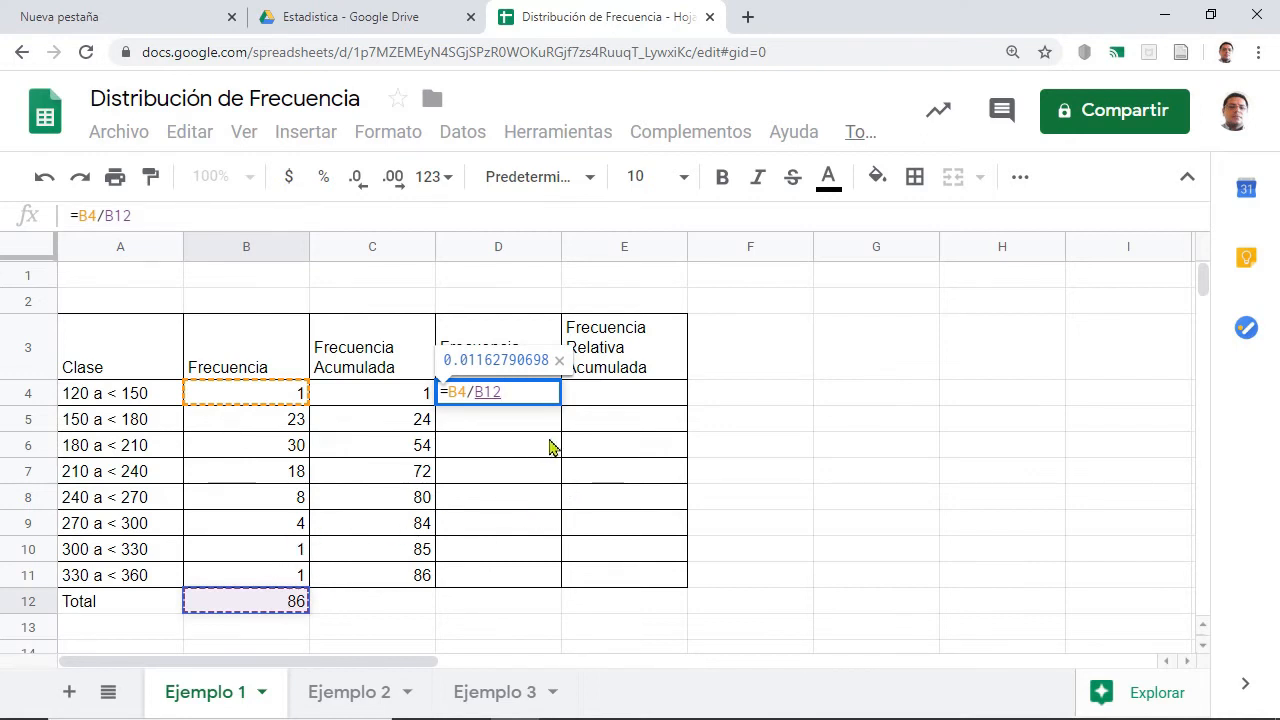
key(Return)
Fill the relative frequency formula with its relative total reference from D4 down to D11.
click(486, 400)
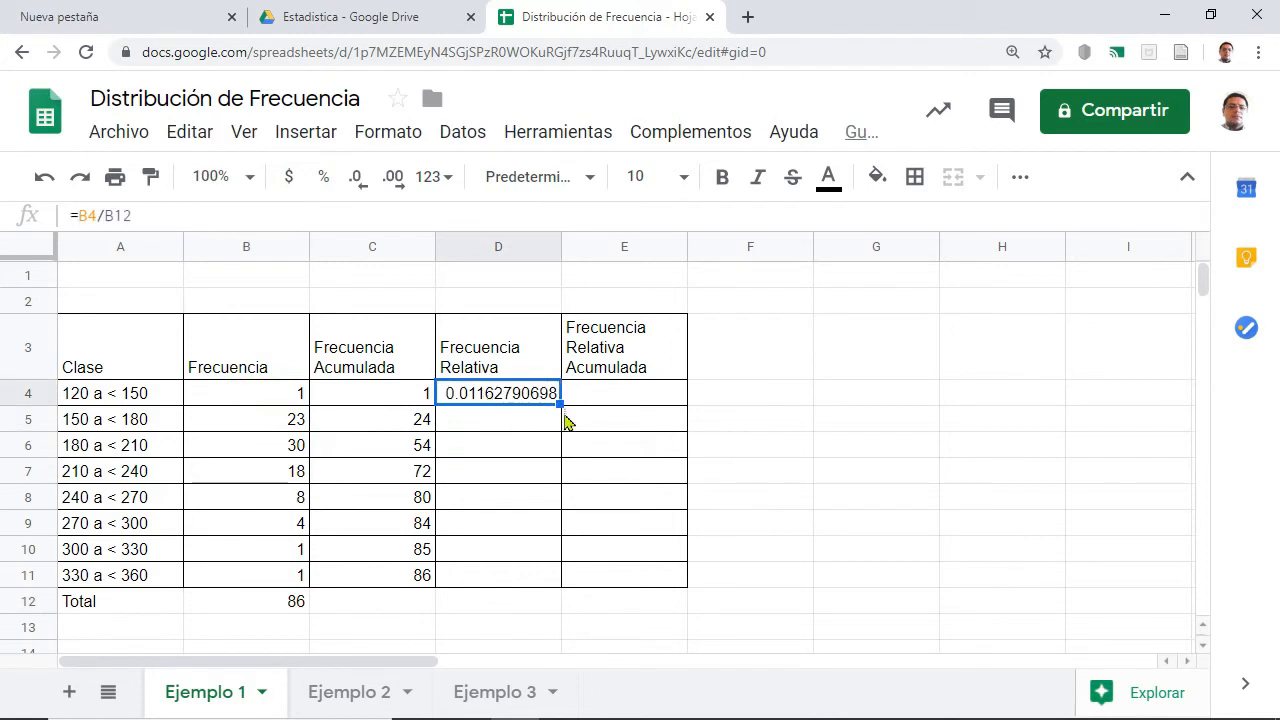
drag(562, 405, 533, 566)
click(543, 520)
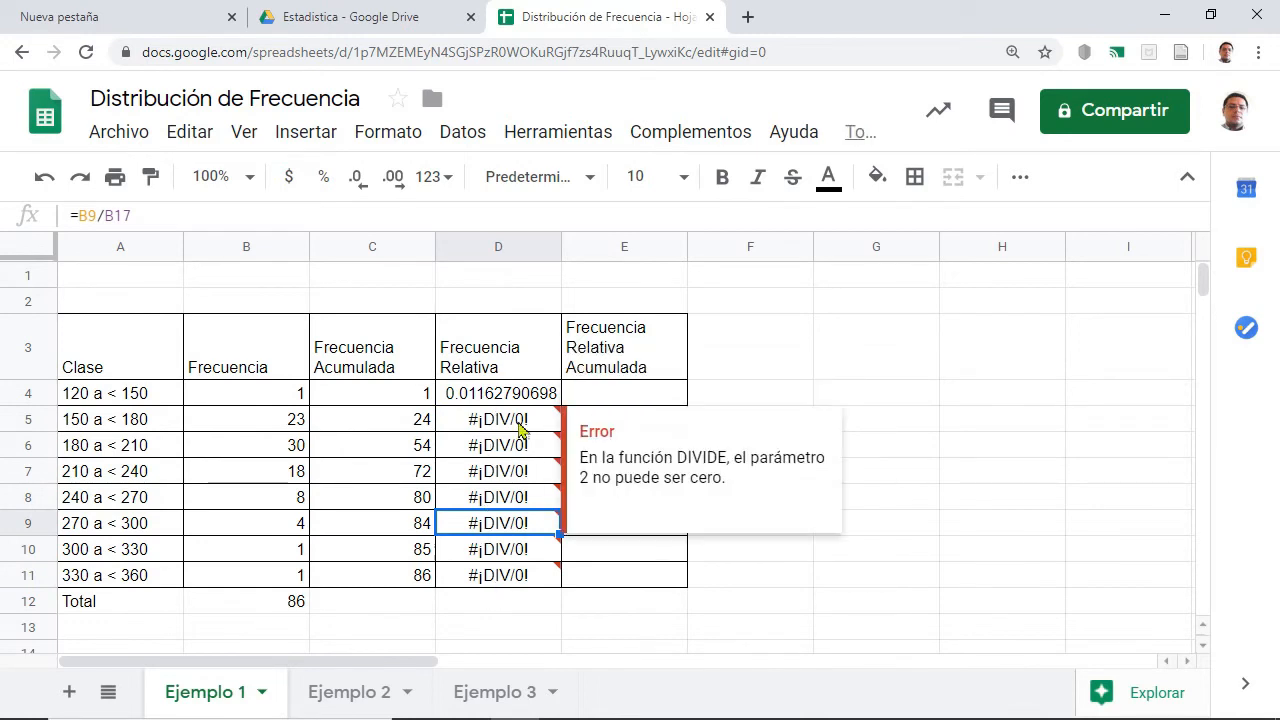
Inspect the formulas in D4 and D5 to compare their divisor references, leaving both unchanged.
click(512, 393)
triple_click(520, 395)
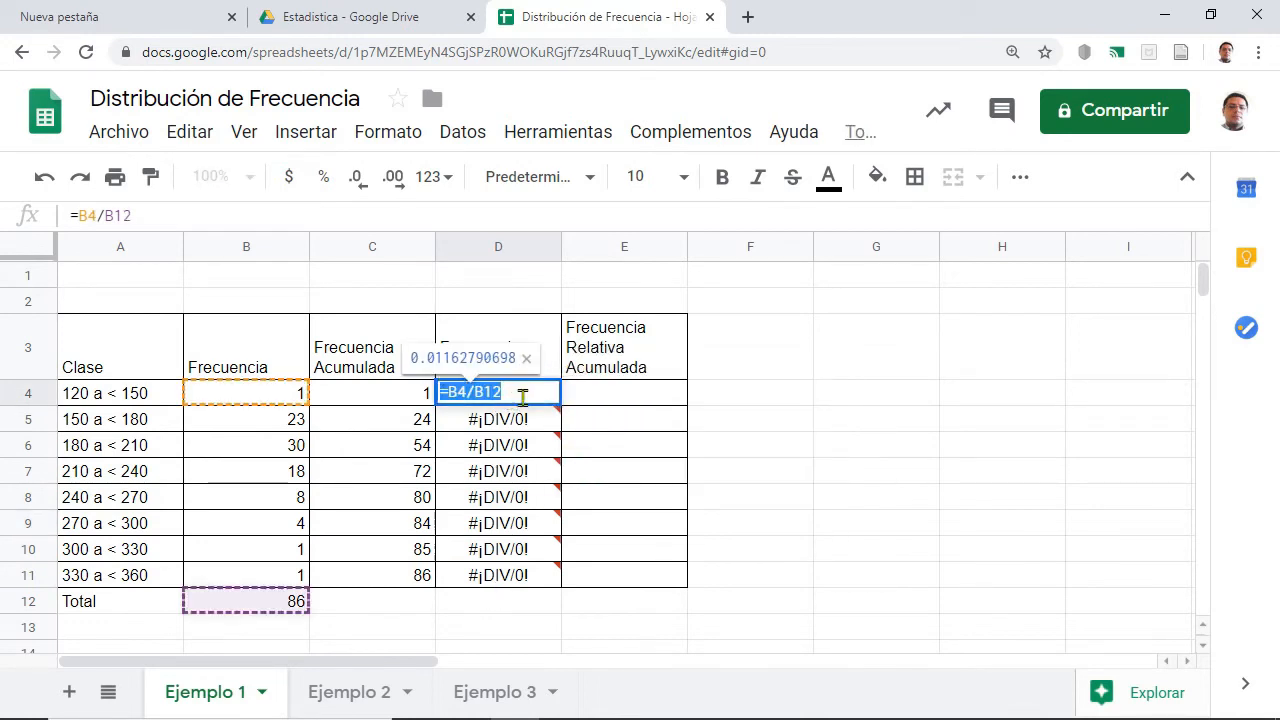
key(Return)
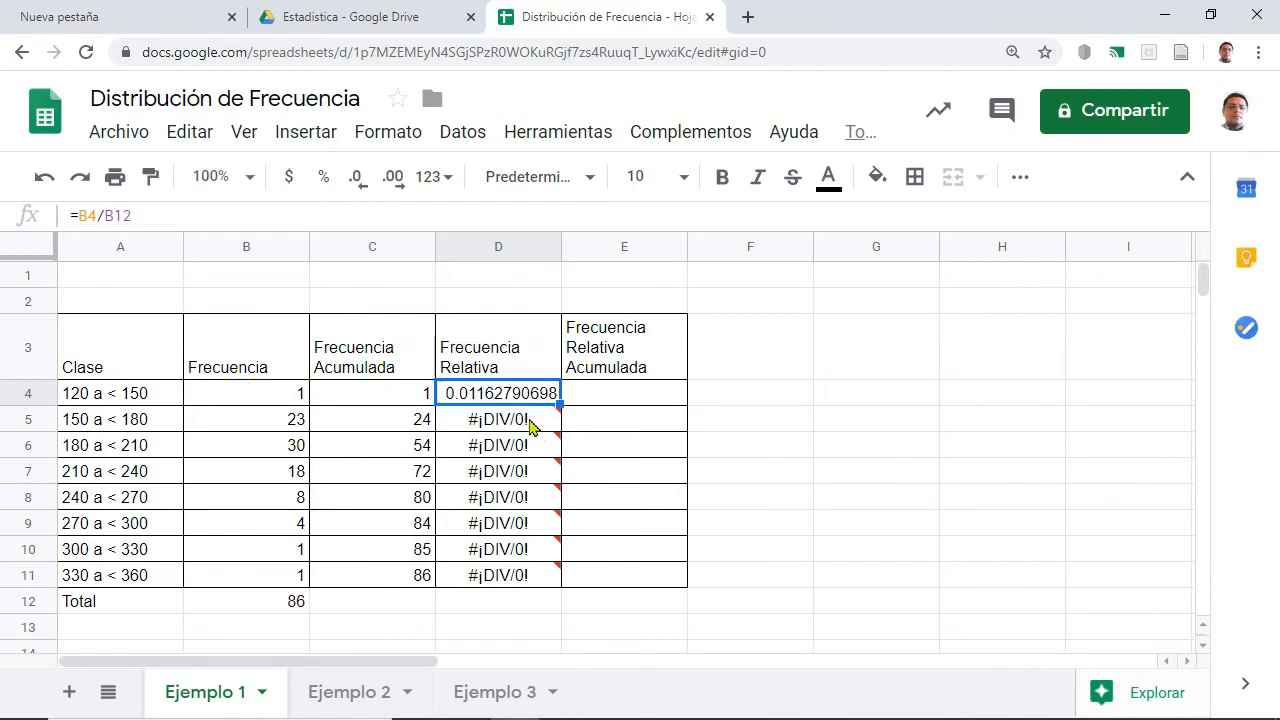
double_click(527, 425)
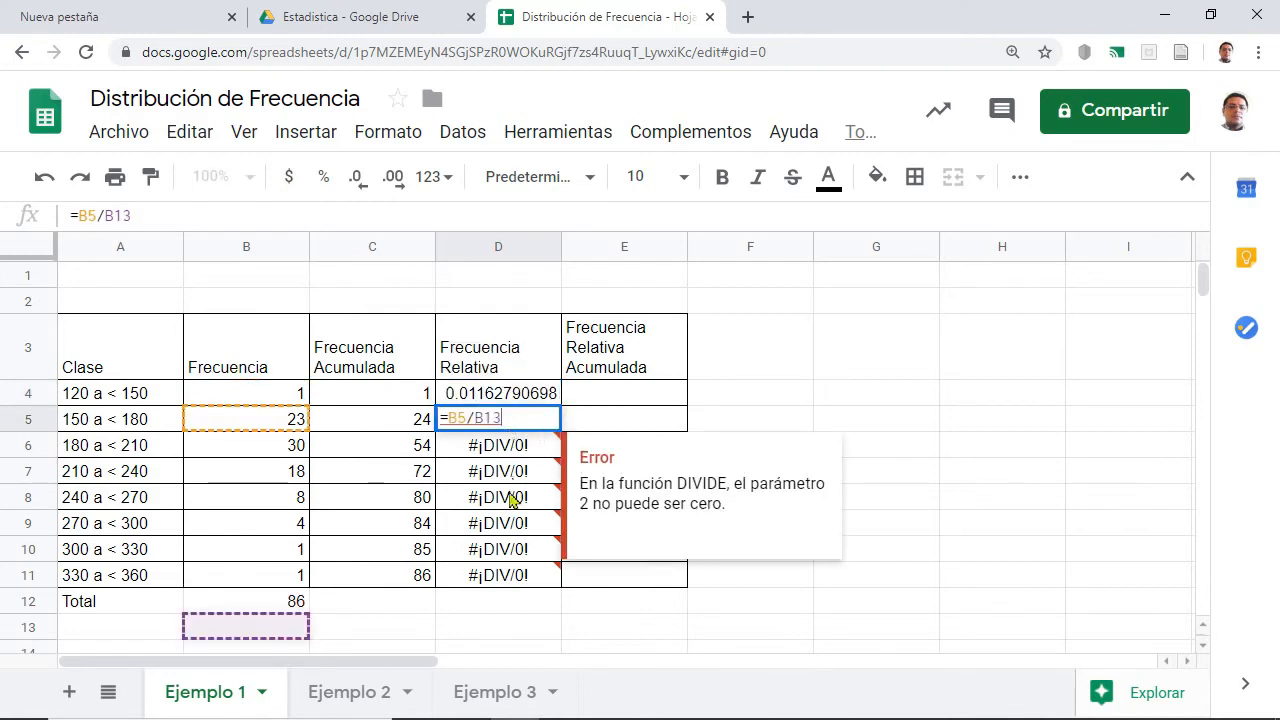
key(Escape)
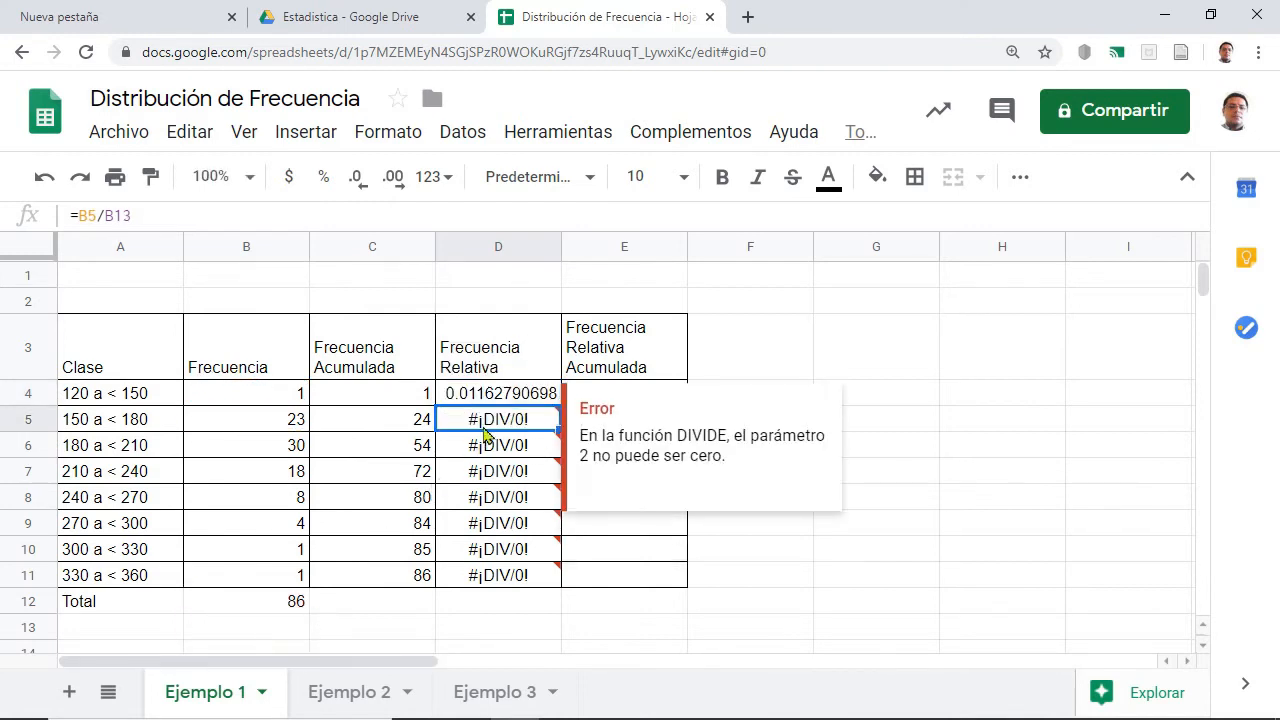
Clear the filled relative frequency formulas in D5:D11, keeping the formula in D4.
shift+click(521, 572)
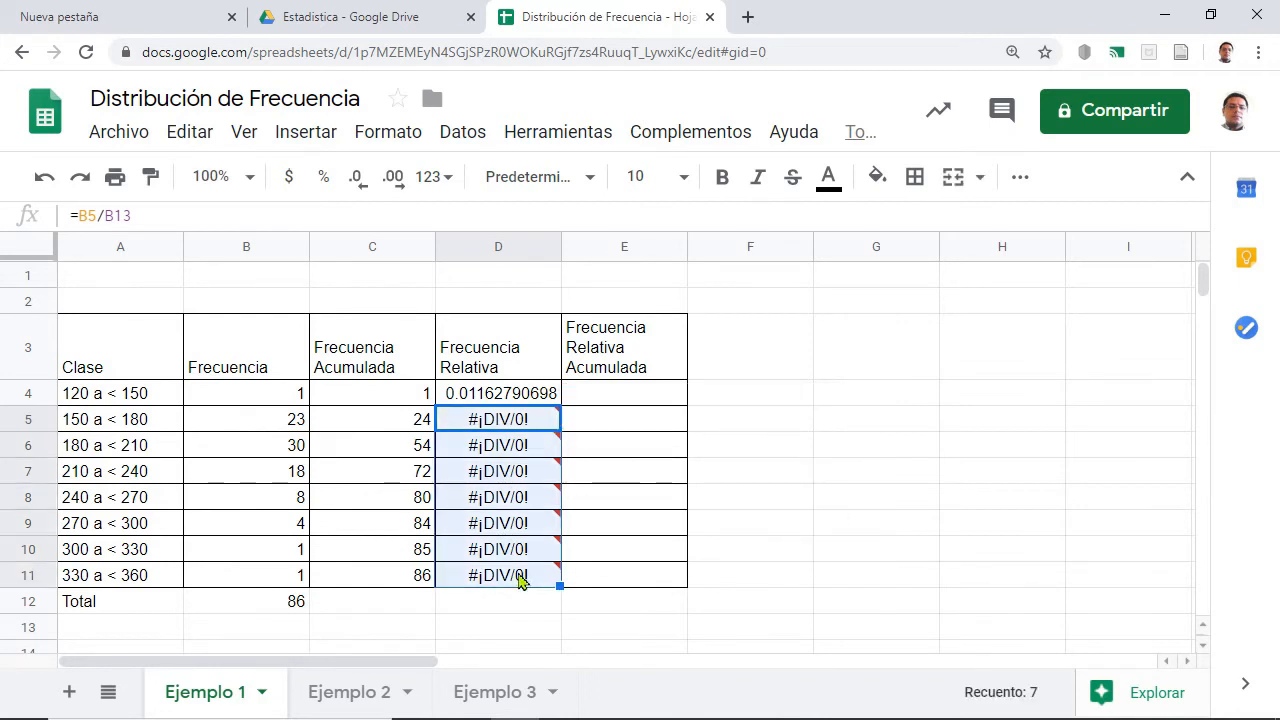
key(Delete)
click(482, 472)
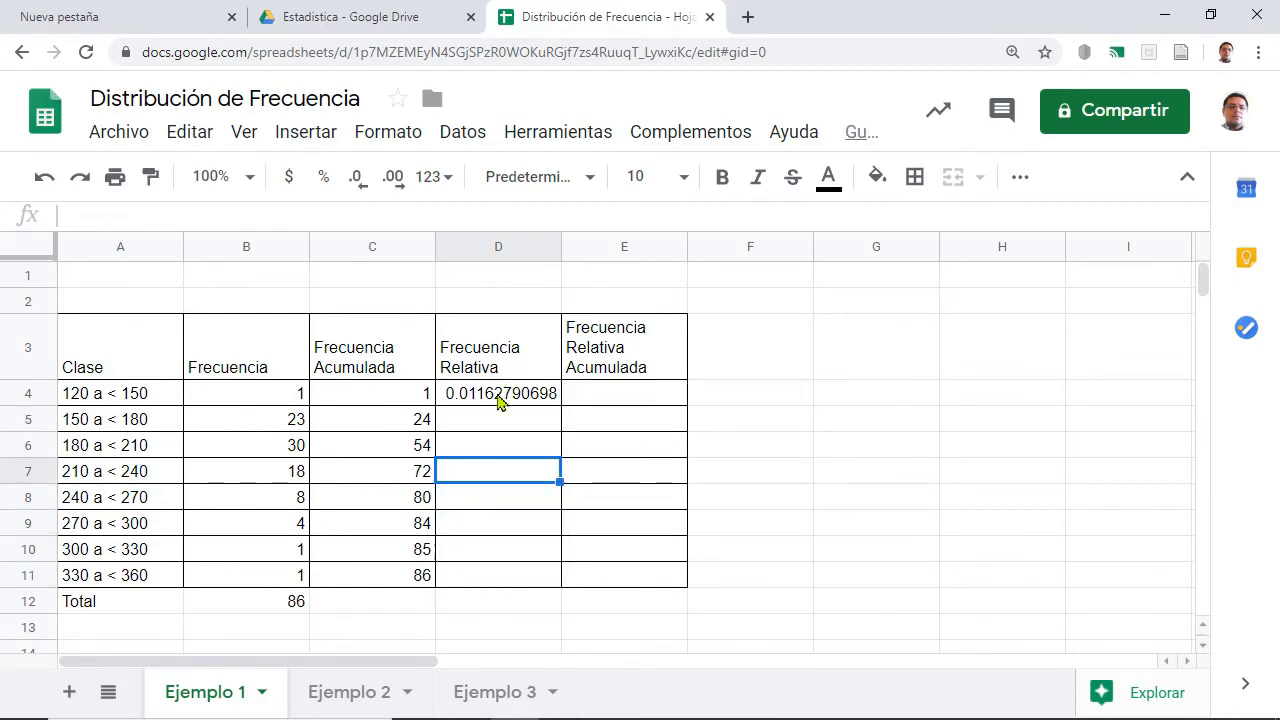
Change the formula in D4 to =B4/$B$12 using the on-screen keyboard, so the reference to the total is absolute.
click(500, 401)
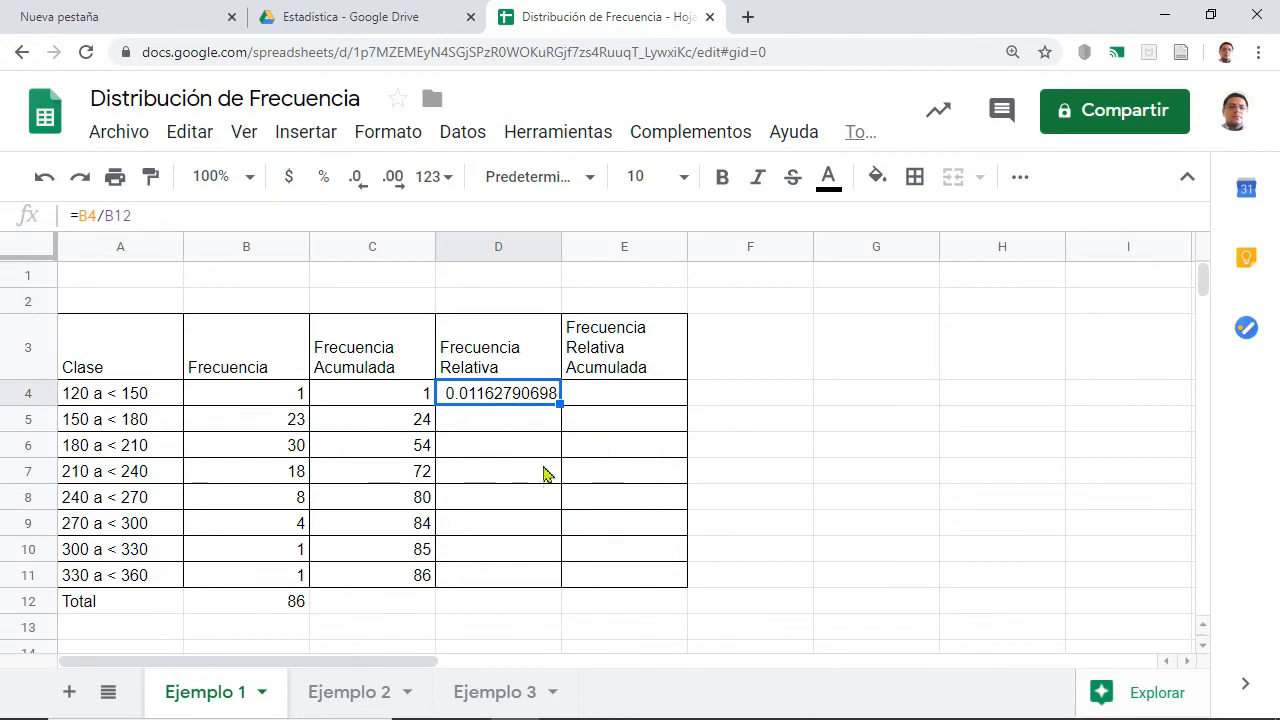
double_click(530, 398)
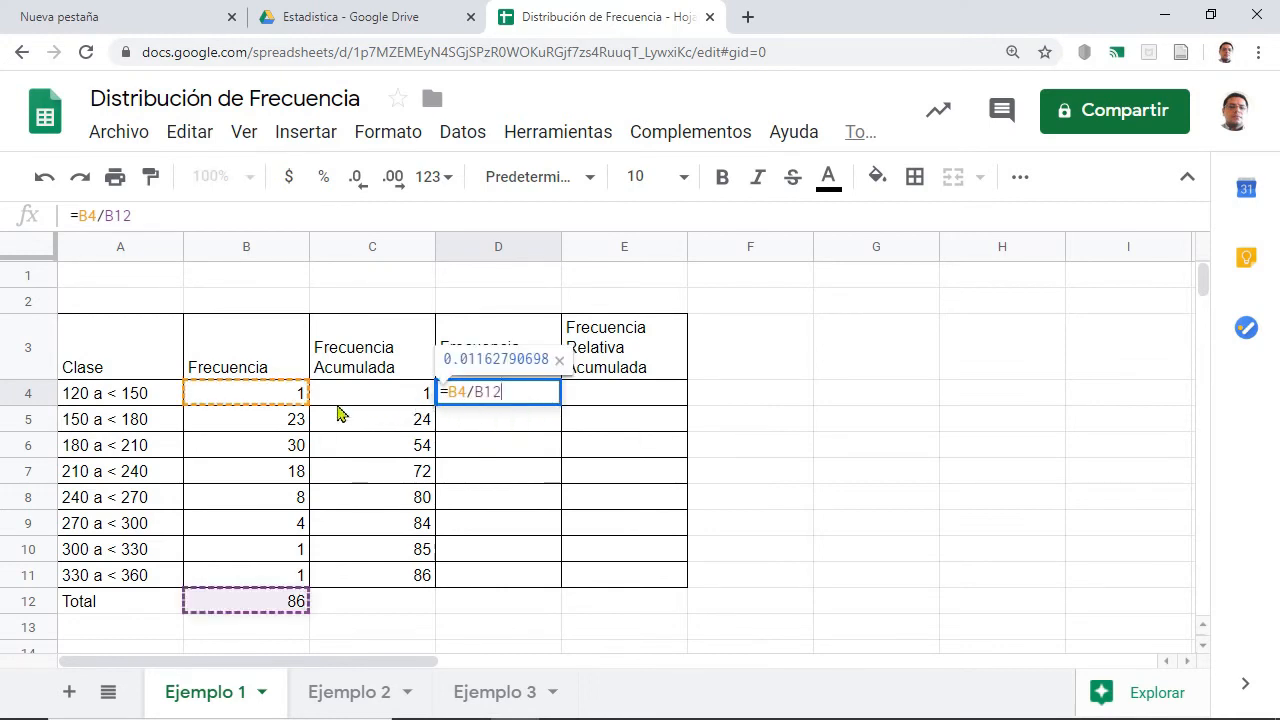
click(485, 392)
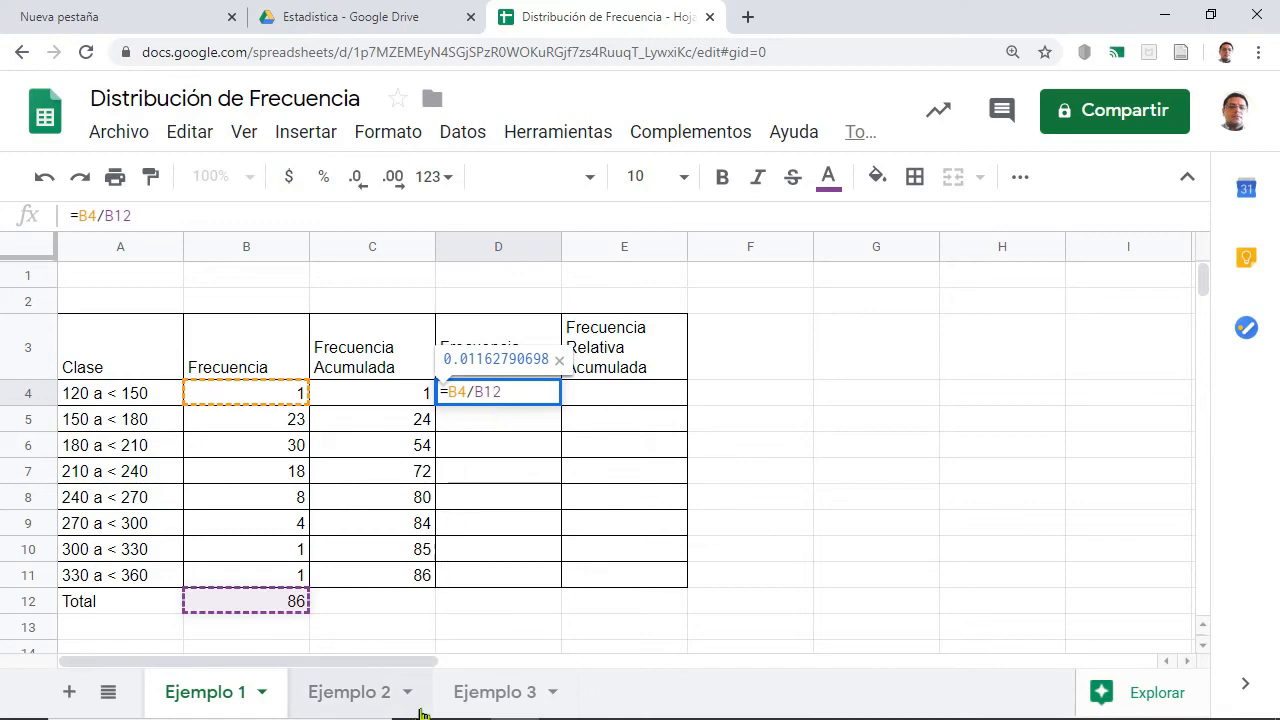
mouse_move(440, 717)
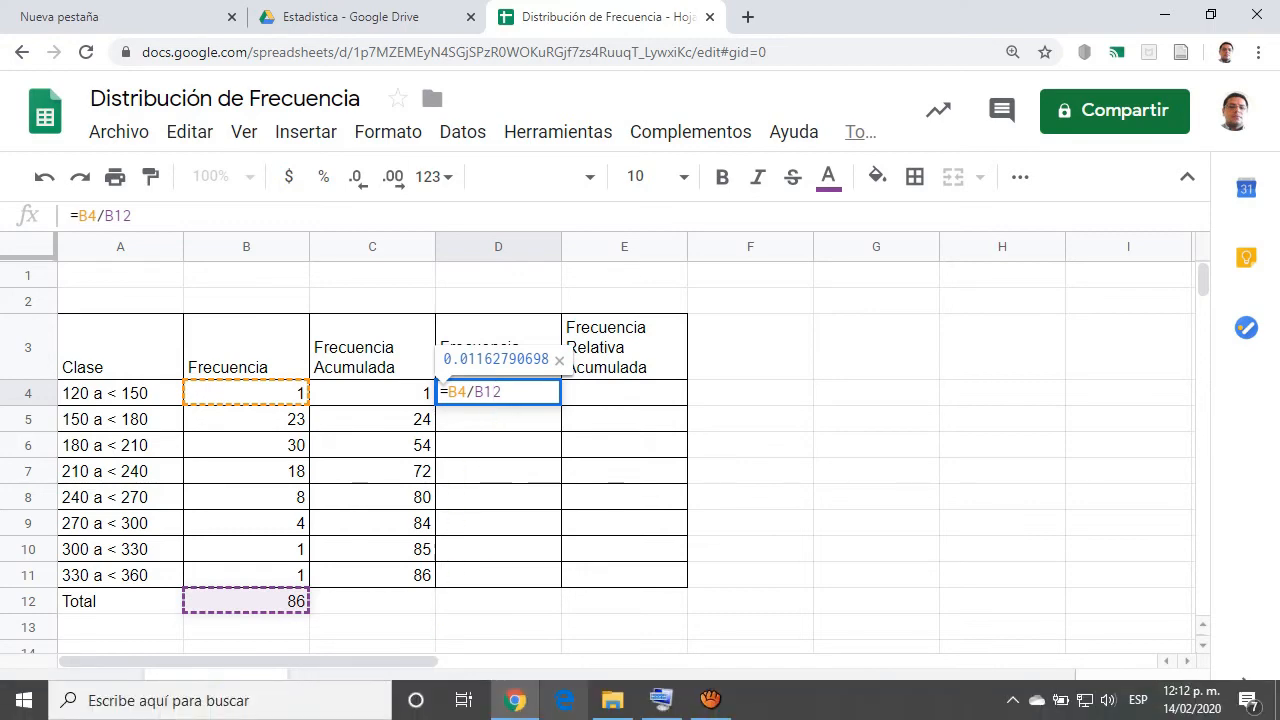
click(661, 700)
drag(585, 320, 572, 430)
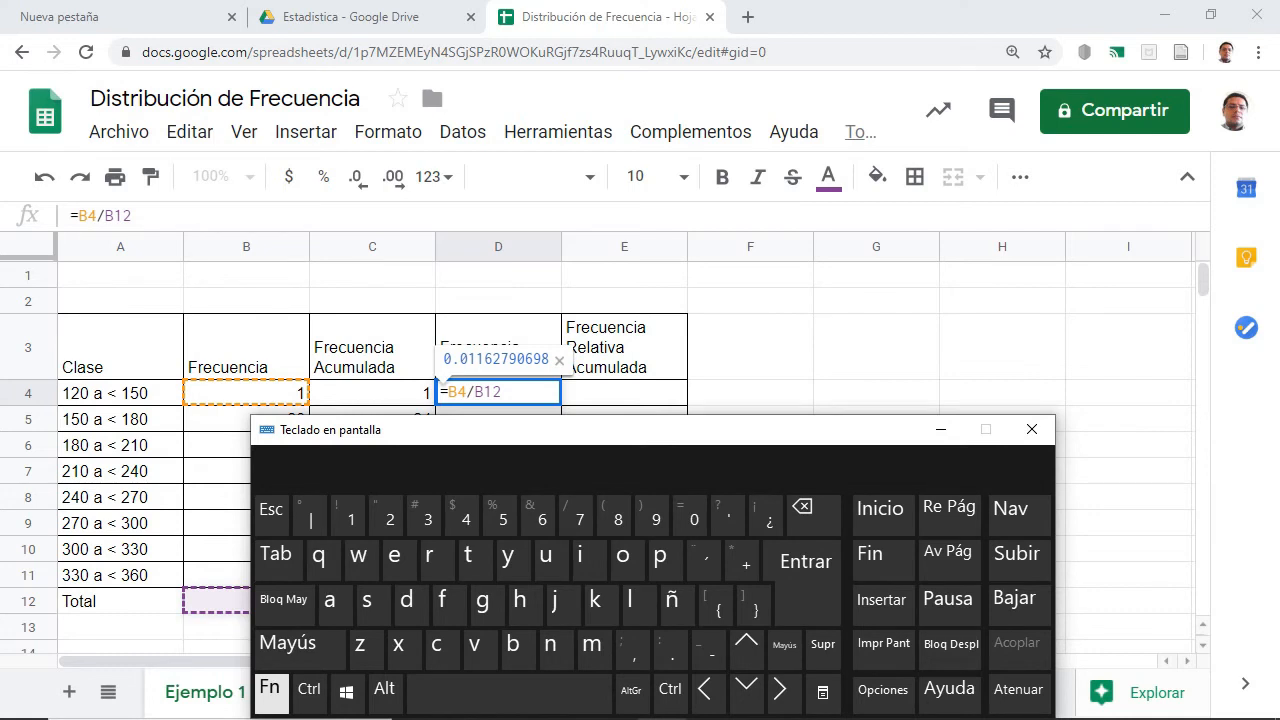
click(270, 690)
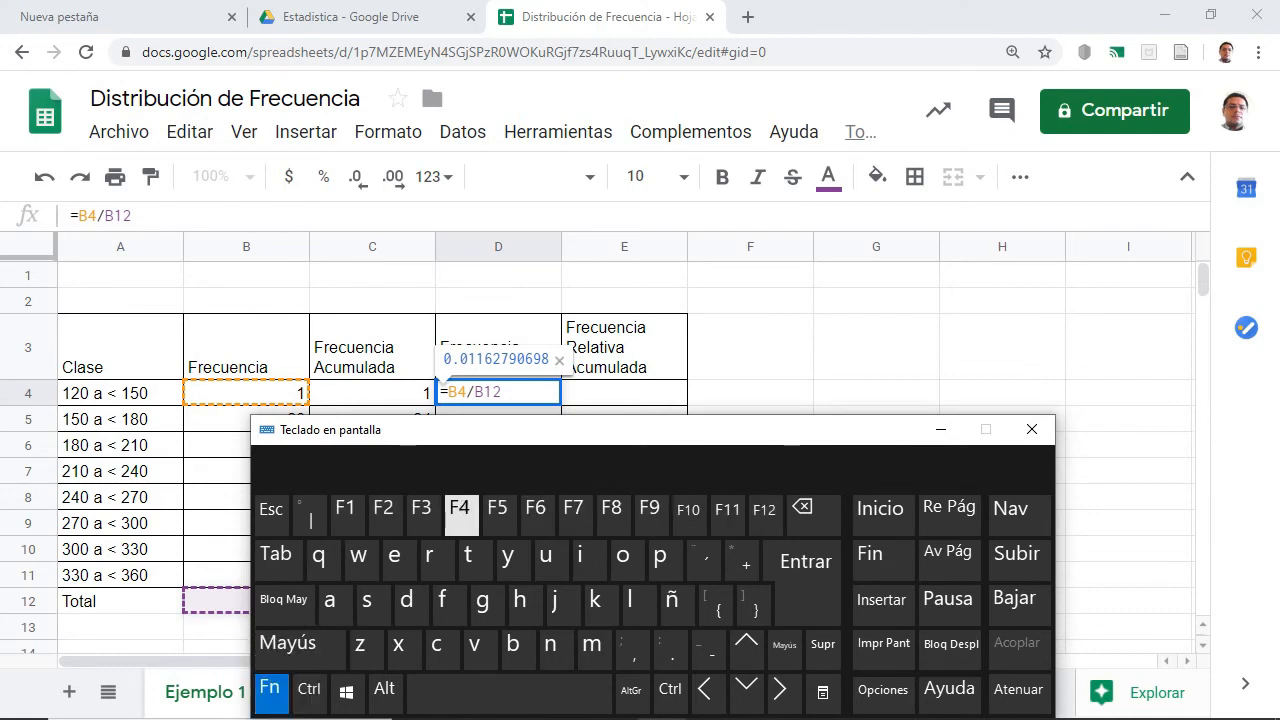
click(496, 395)
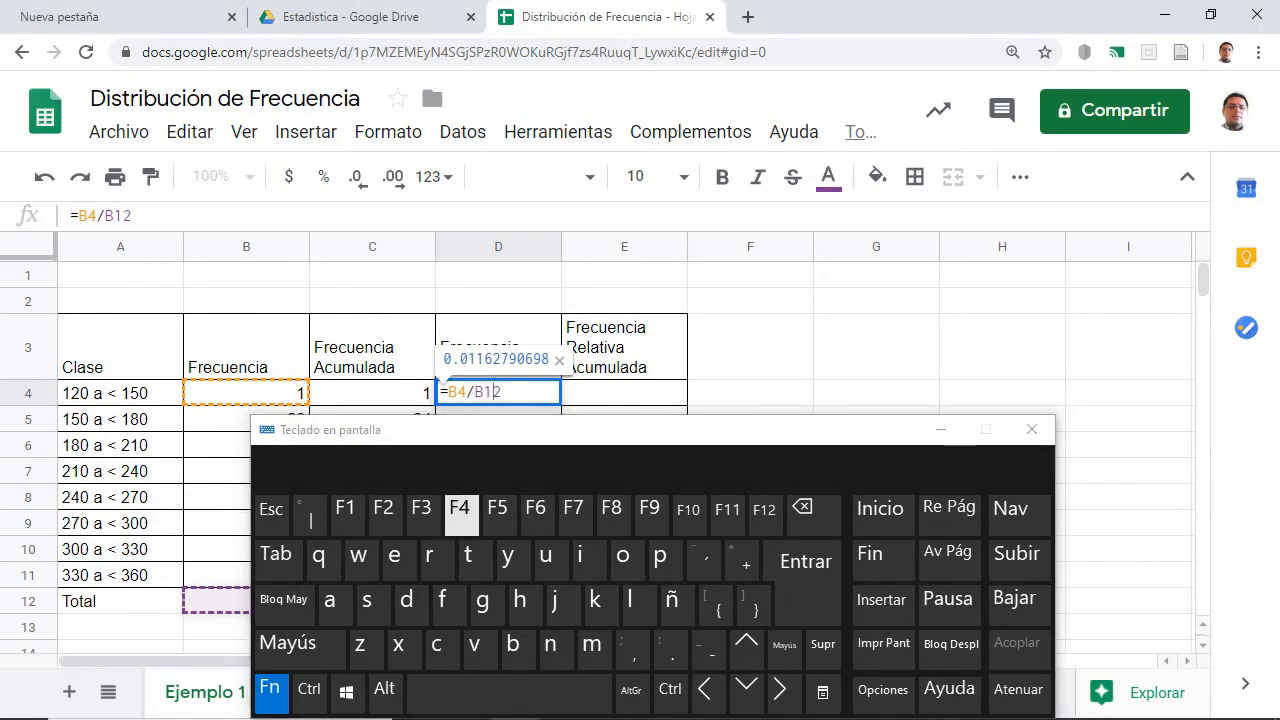
click(459, 512)
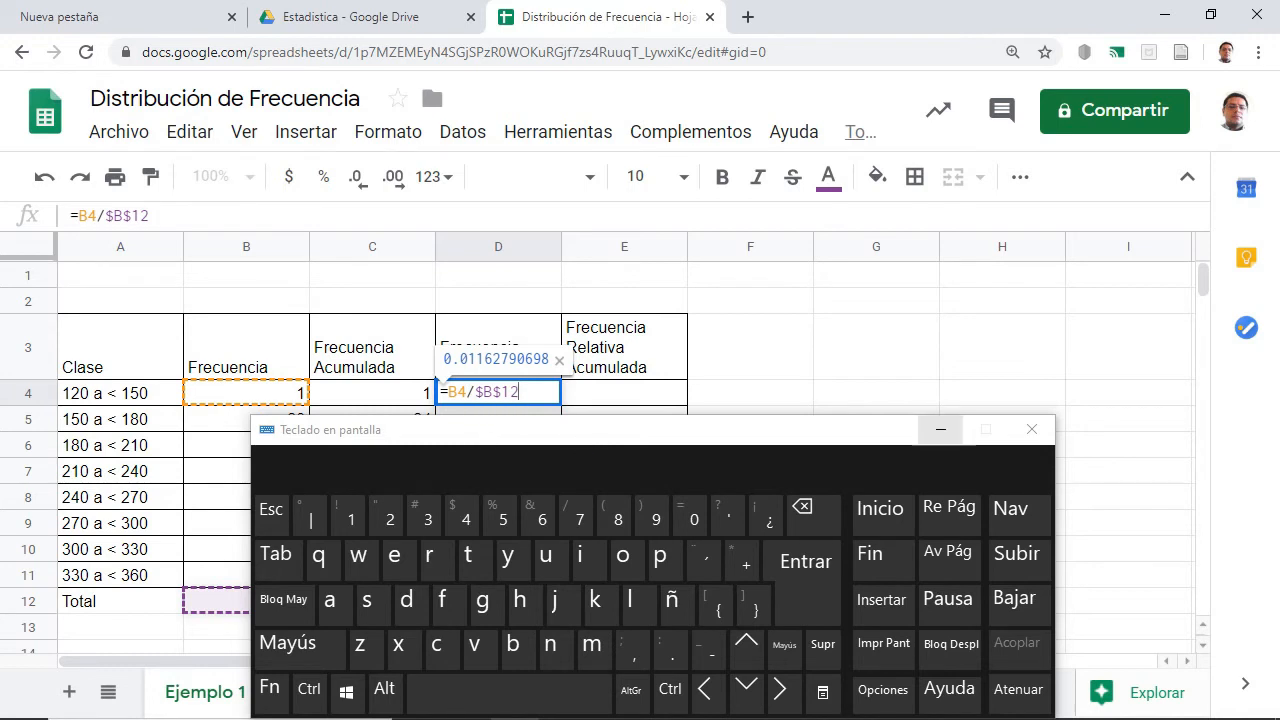
click(940, 429)
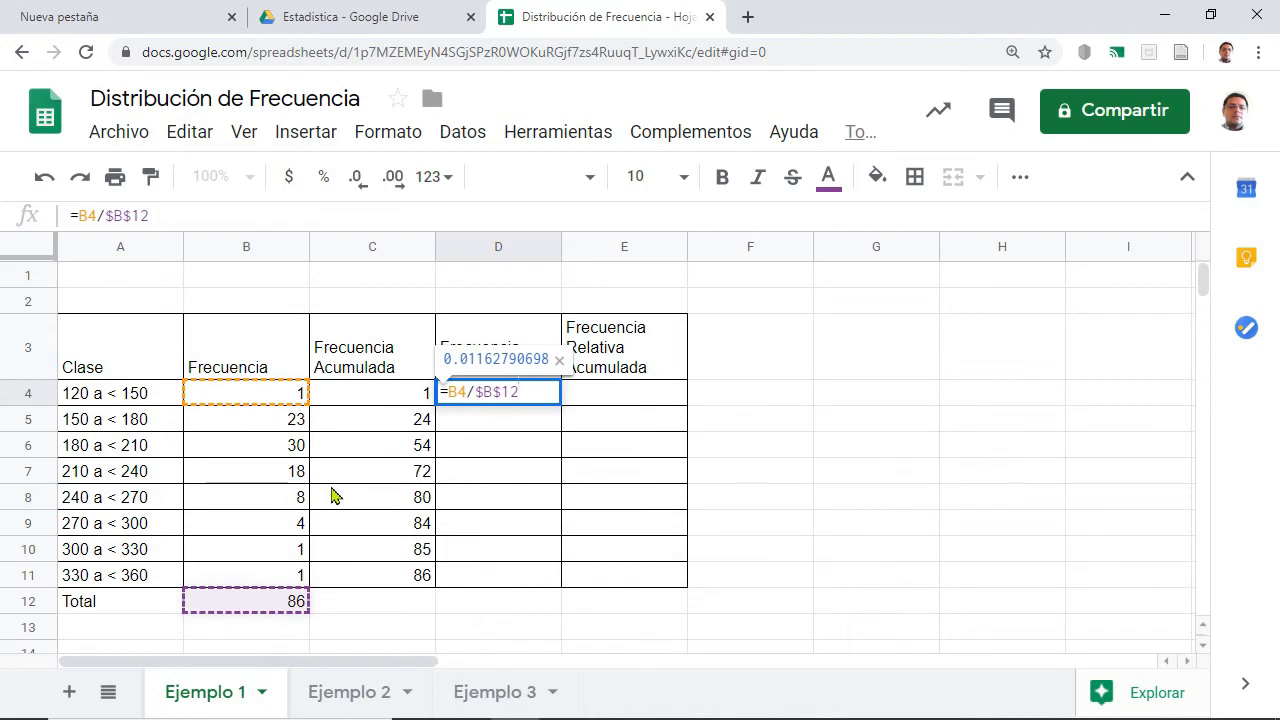
key(Return)
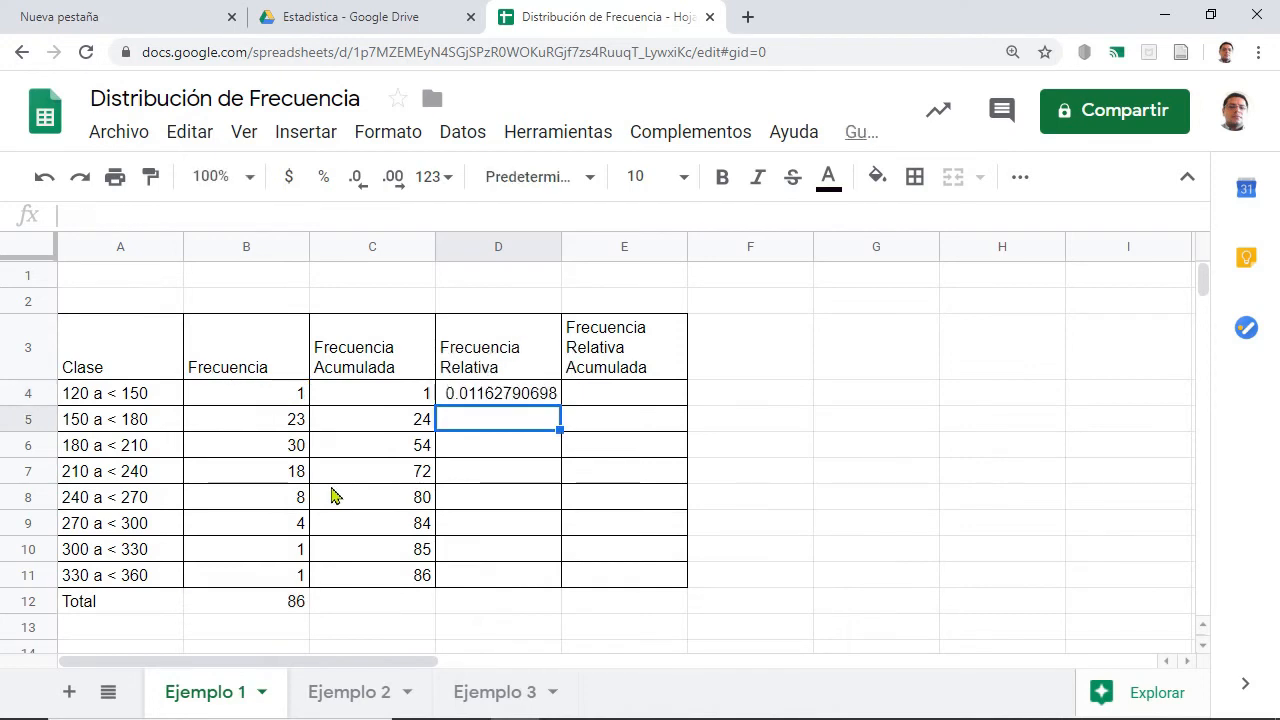
Review the formula in D4 and fill it down through D11 to complete the Frecuencia Relativa column.
double_click(500, 398)
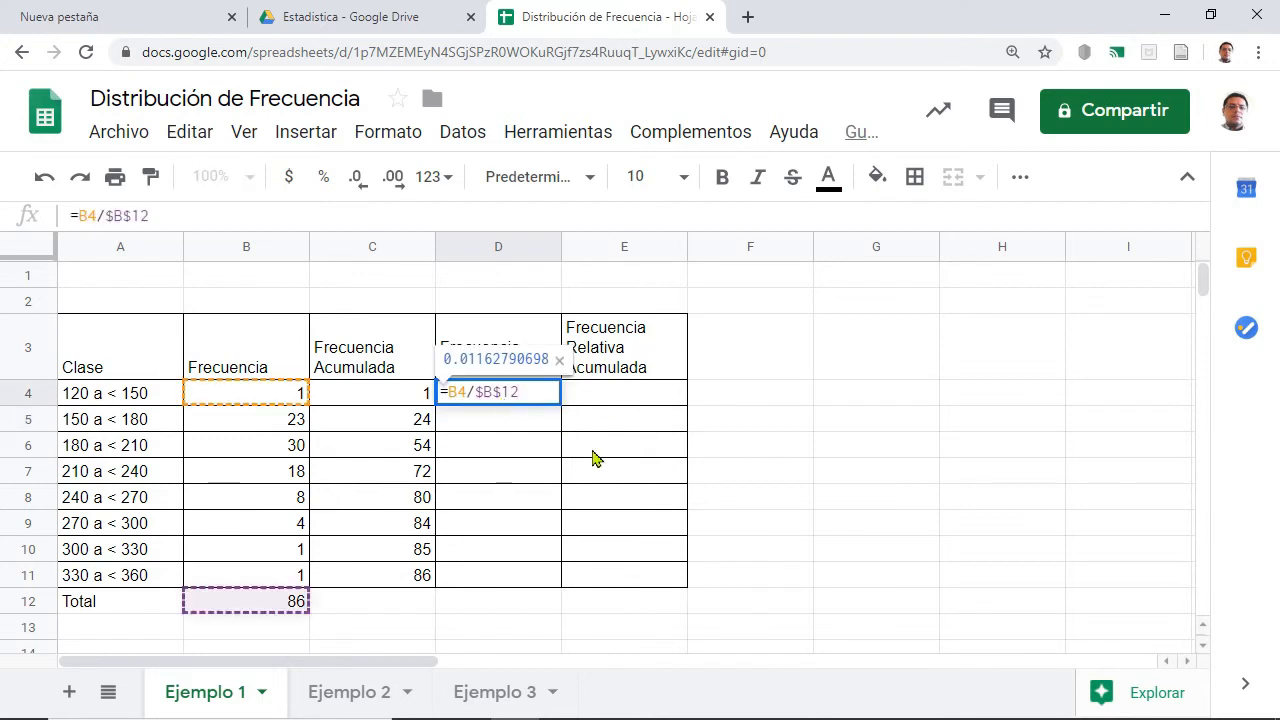
key(Escape)
drag(560, 403, 558, 578)
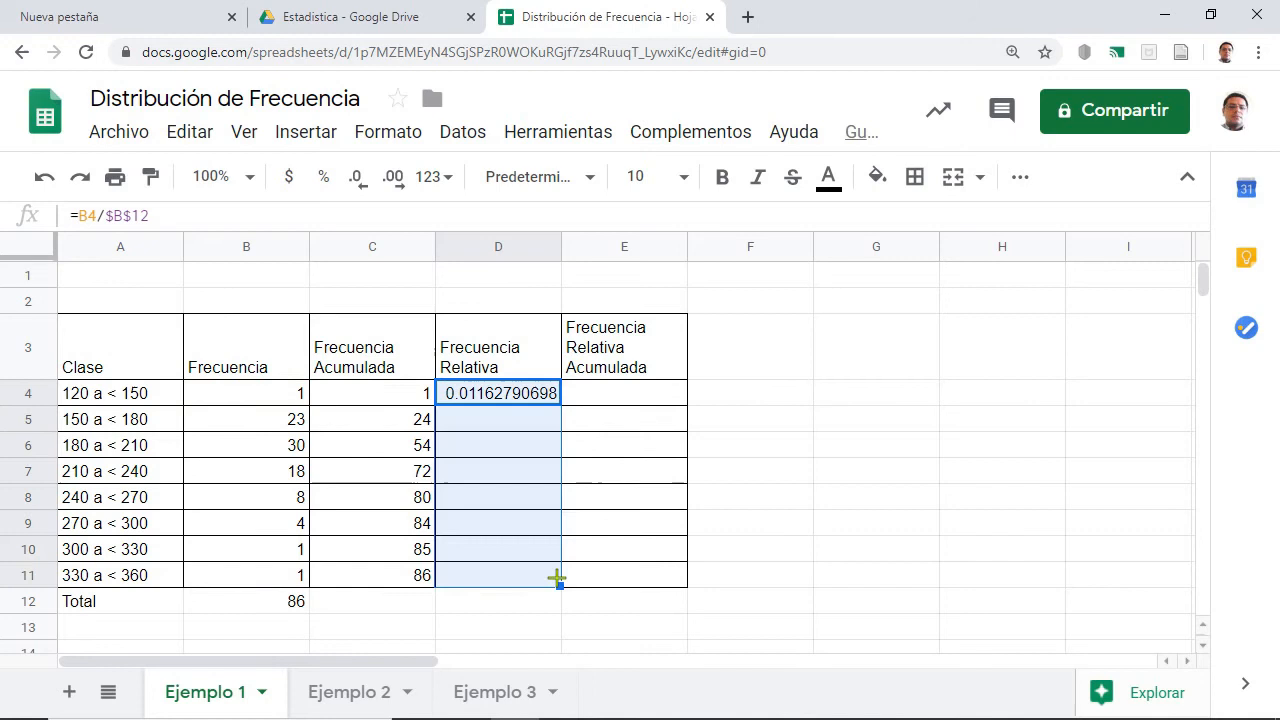
click(603, 555)
Check which cells the filled formula in D11 refers to, without changing it.
click(495, 577)
double_click(495, 577)
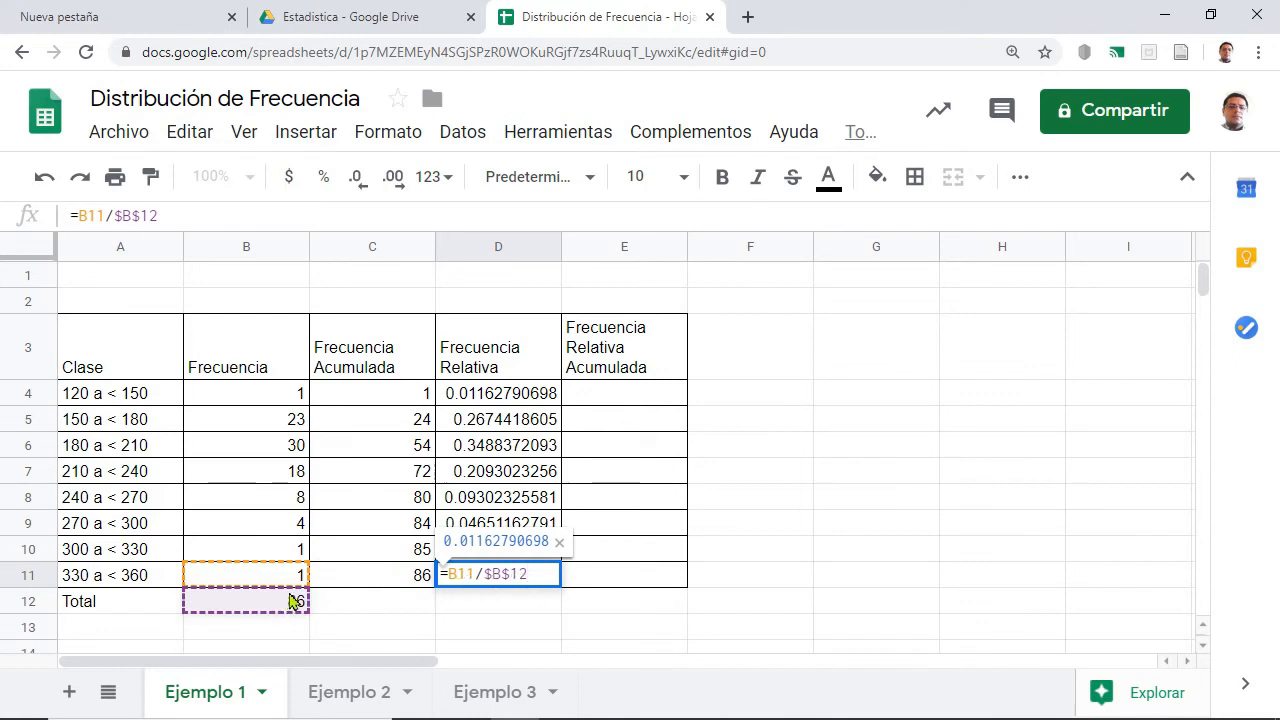
key(Return)
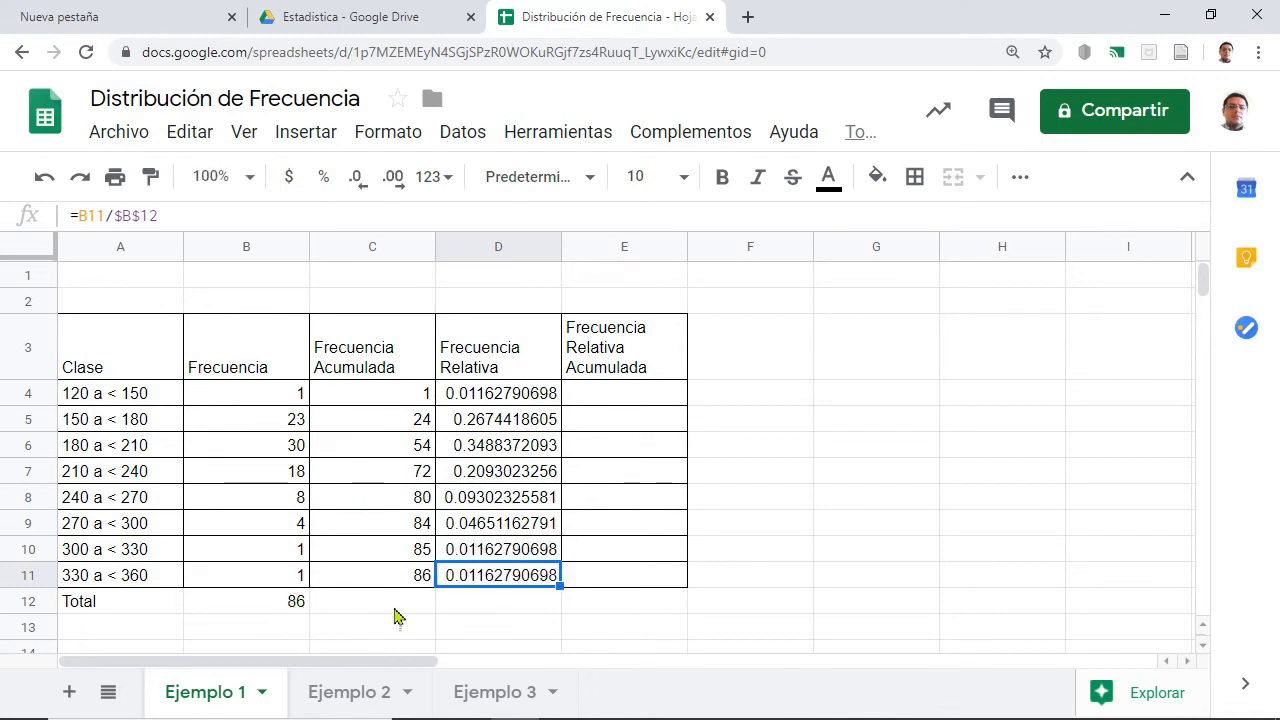
Enter the formula =D4 in cell E4 as the first cumulative relative frequency.
click(627, 403)
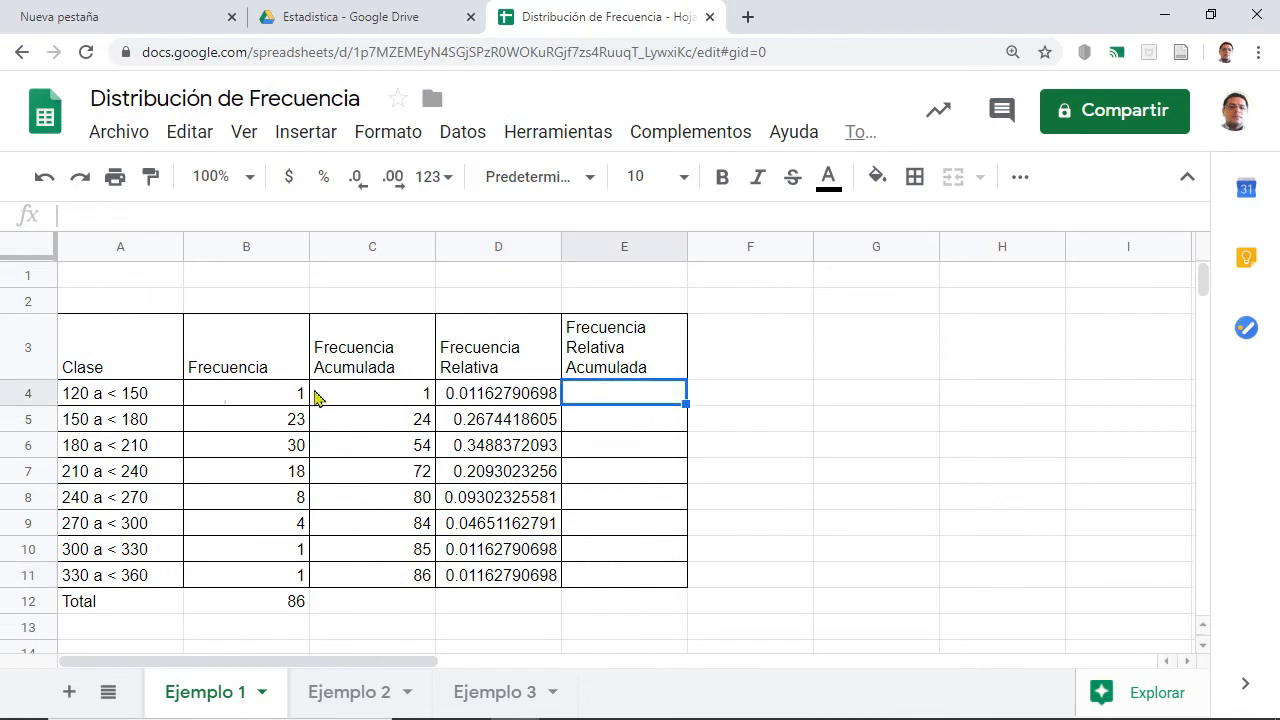
text(=)
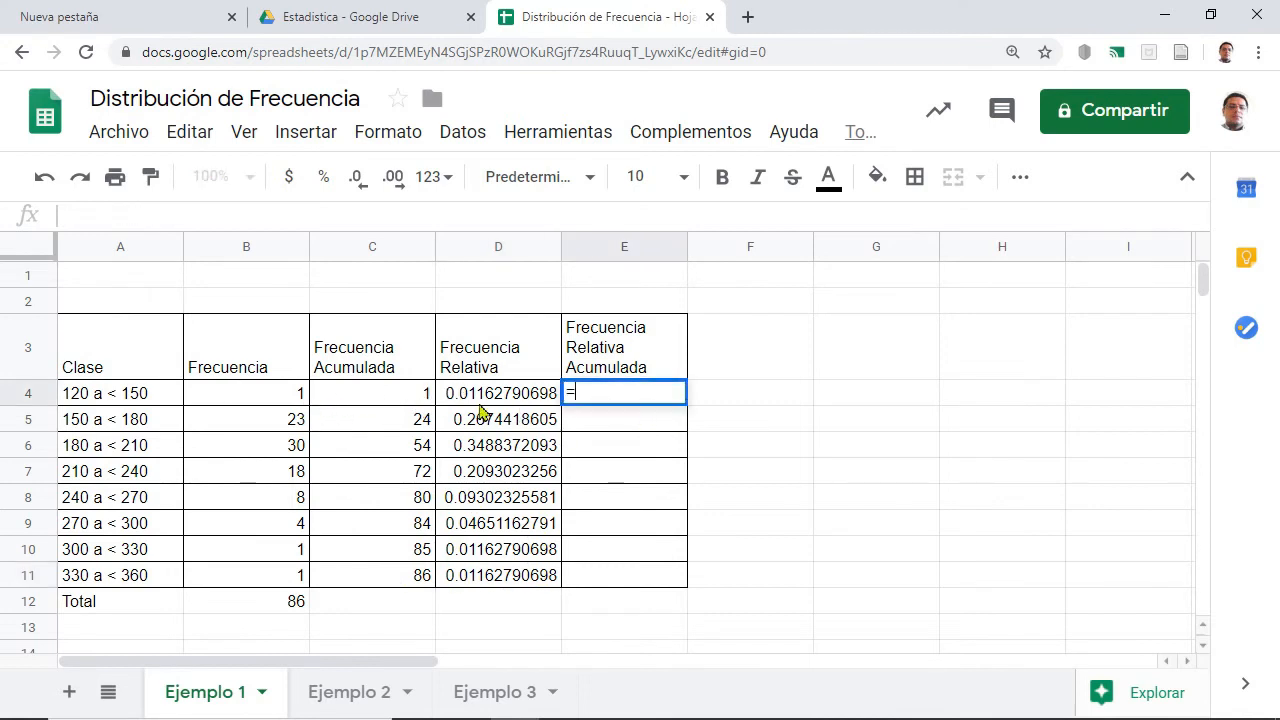
click(510, 397)
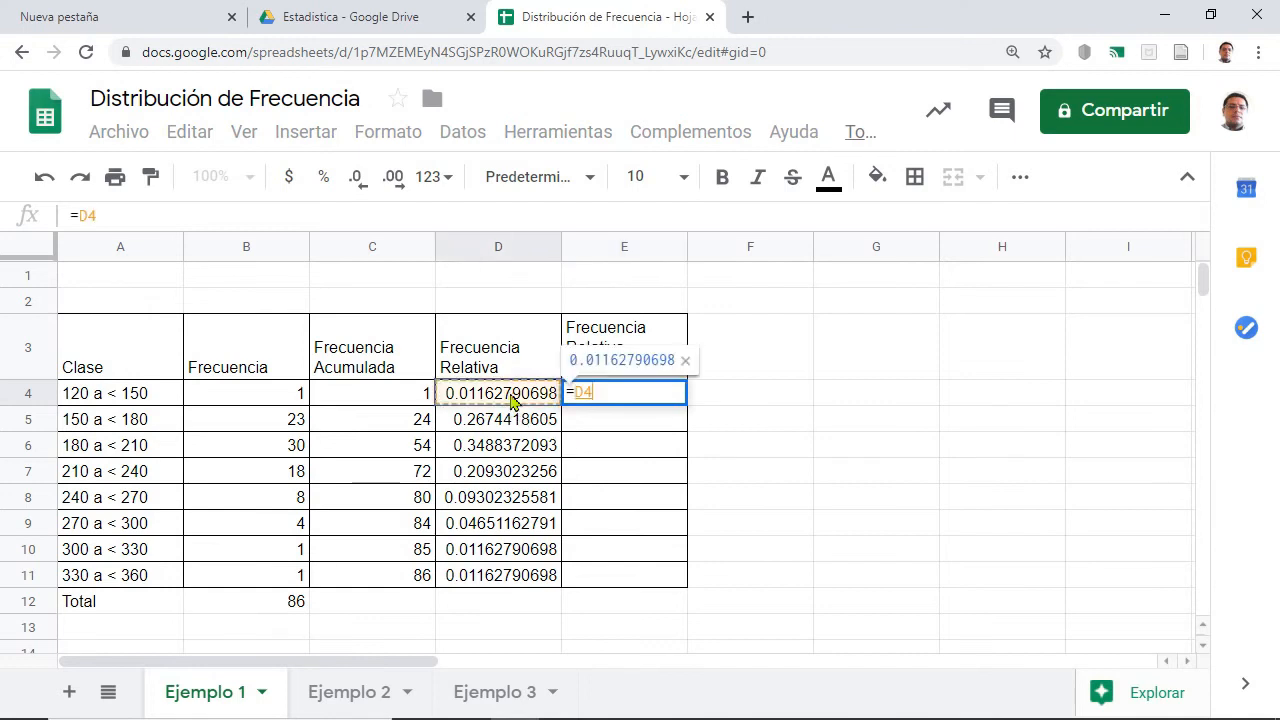
key(Return)
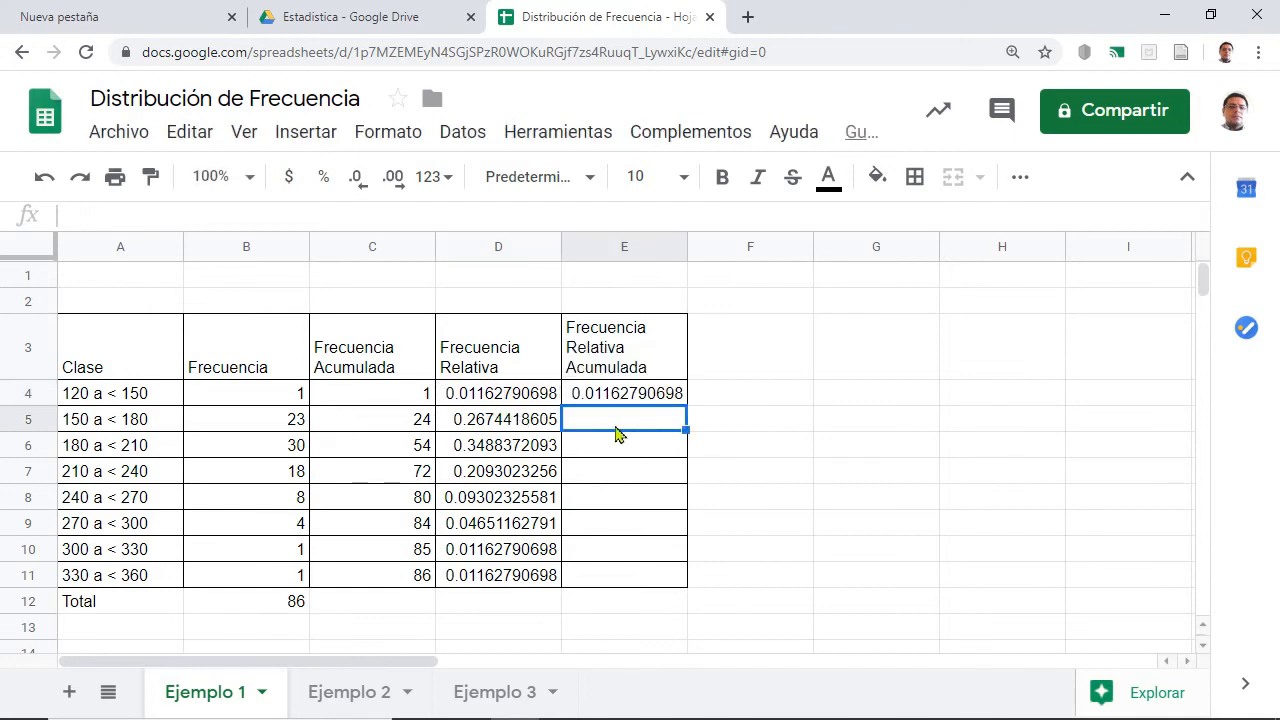
Enter the formula =D5+E4 in cell E5 to calculate the second class's cumulative relative frequency.
text(=)
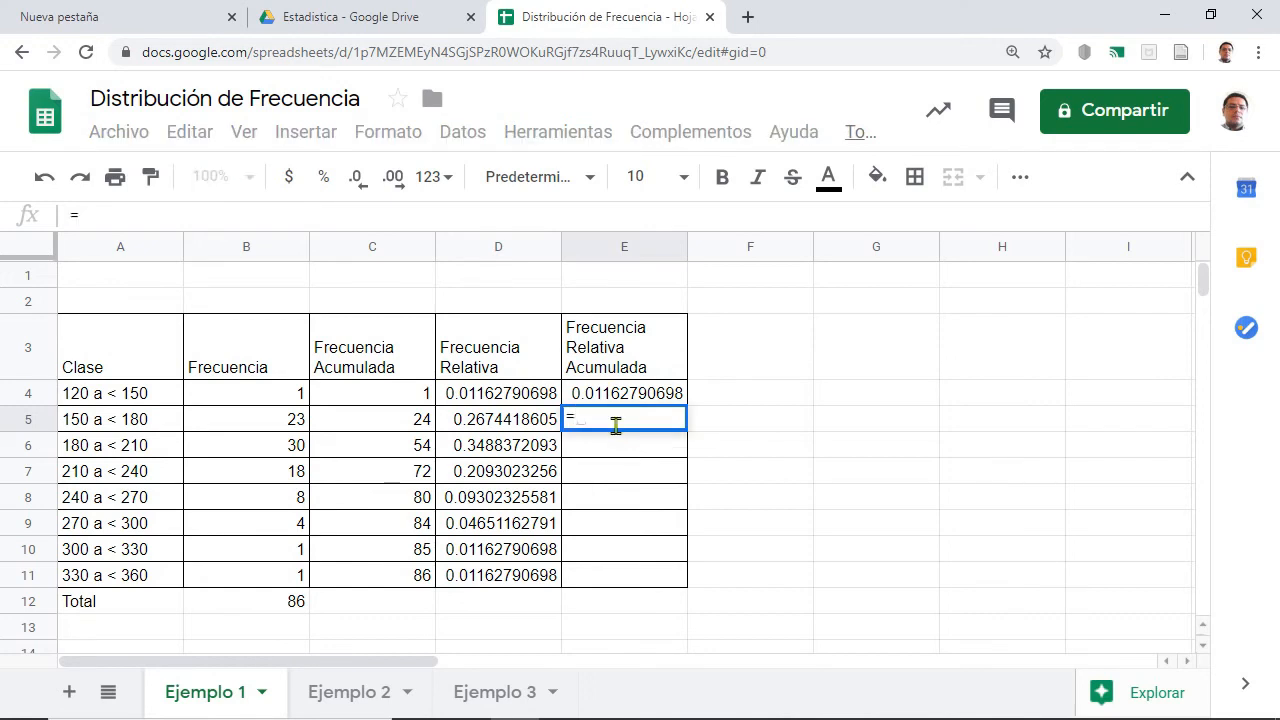
click(524, 430)
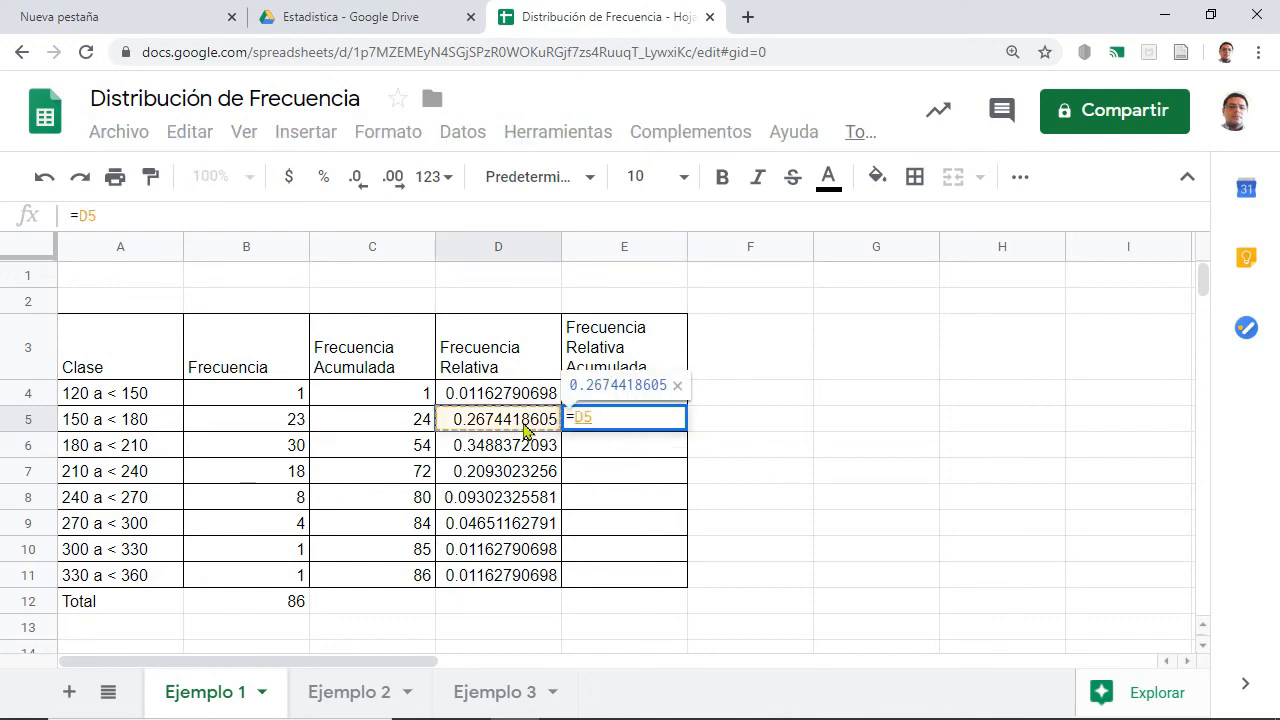
text(+)
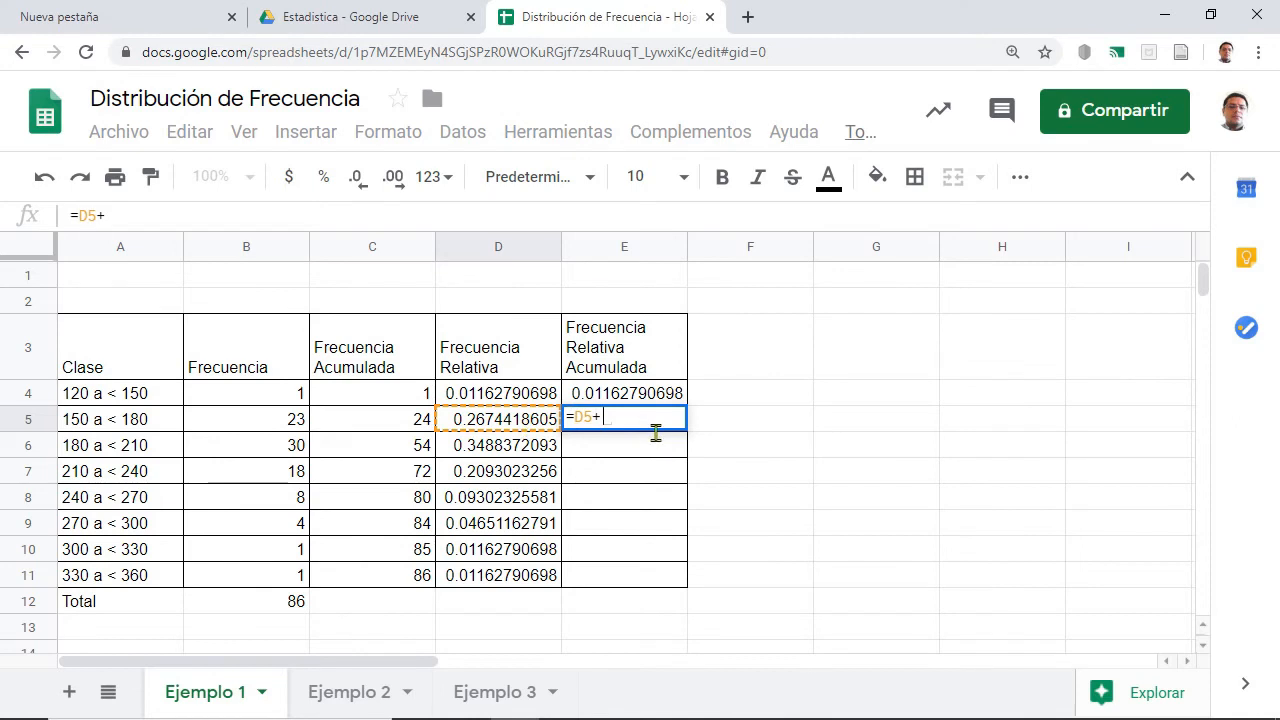
click(662, 400)
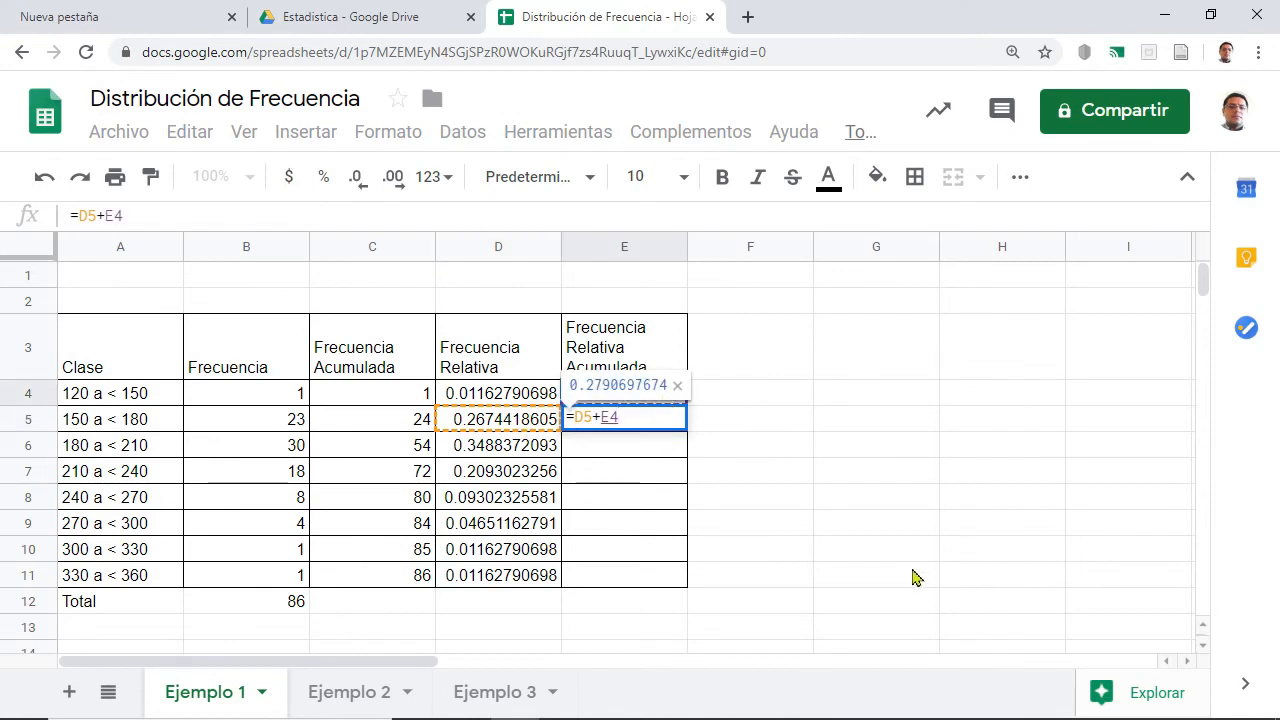
key(Return)
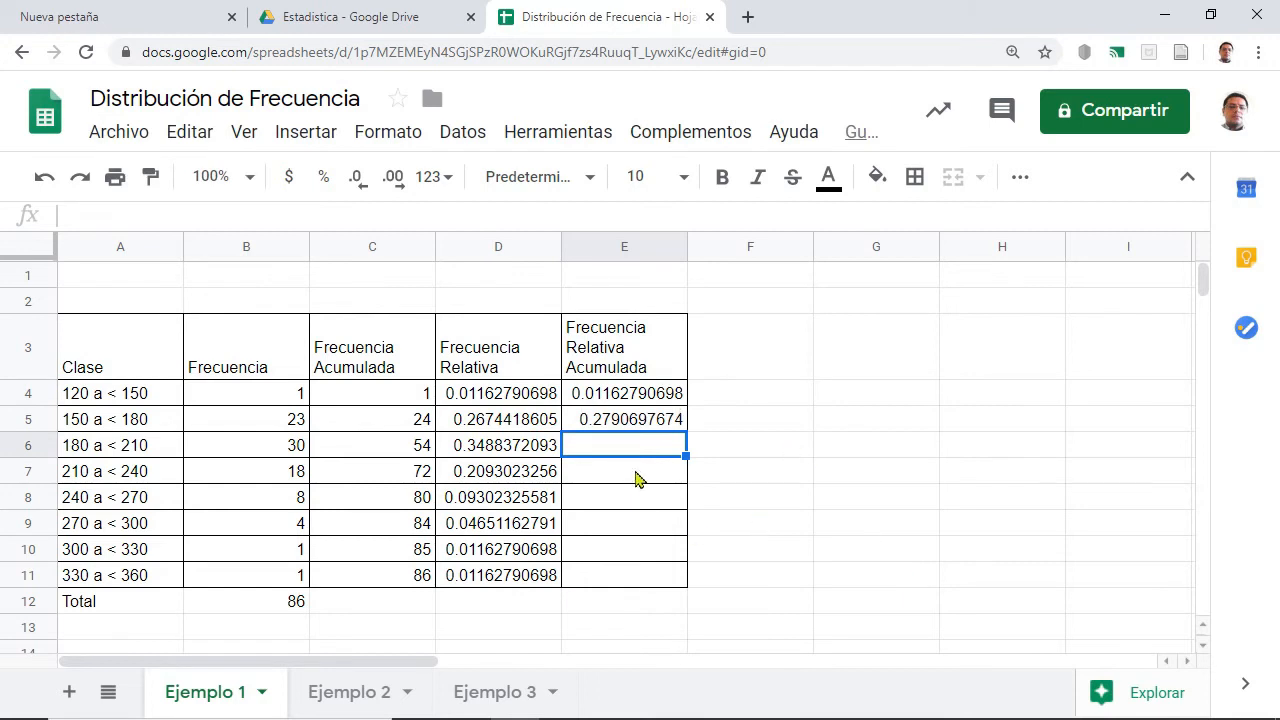
Fill the formula in E5 down through E11 to complete the Frecuencia Relativa Acumulada column and check the filled cells.
click(650, 425)
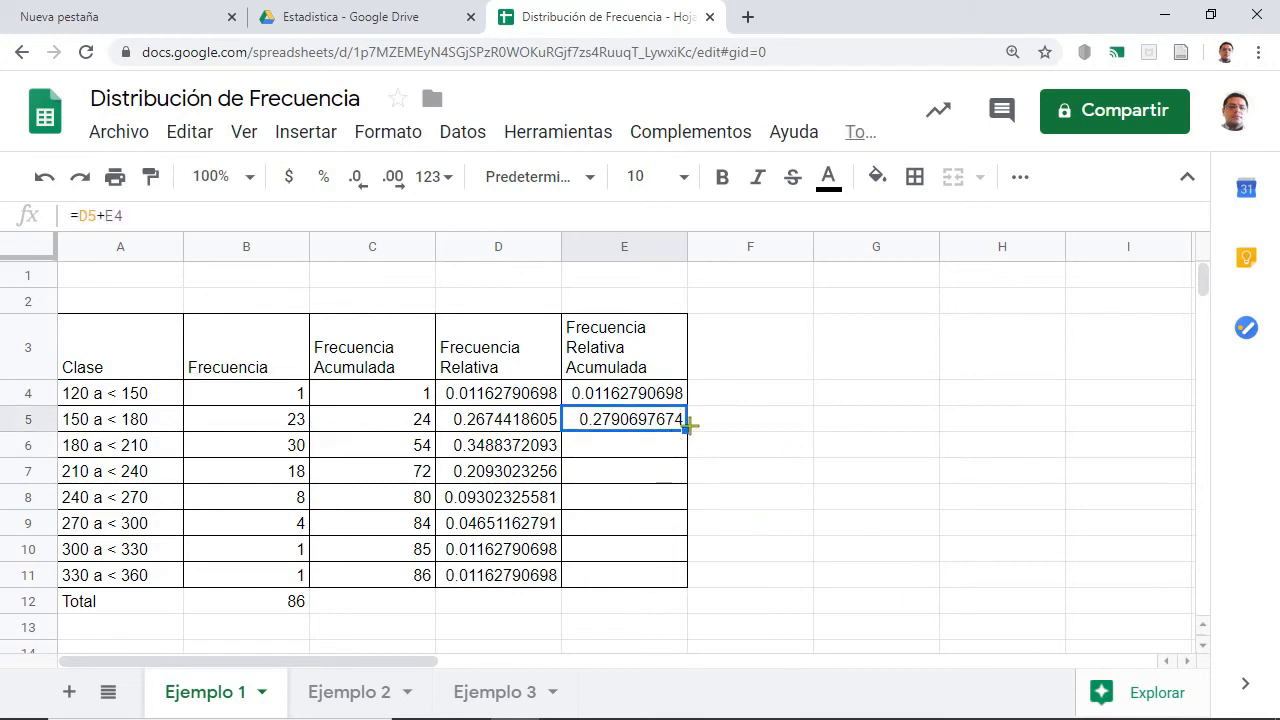
drag(688, 425, 676, 574)
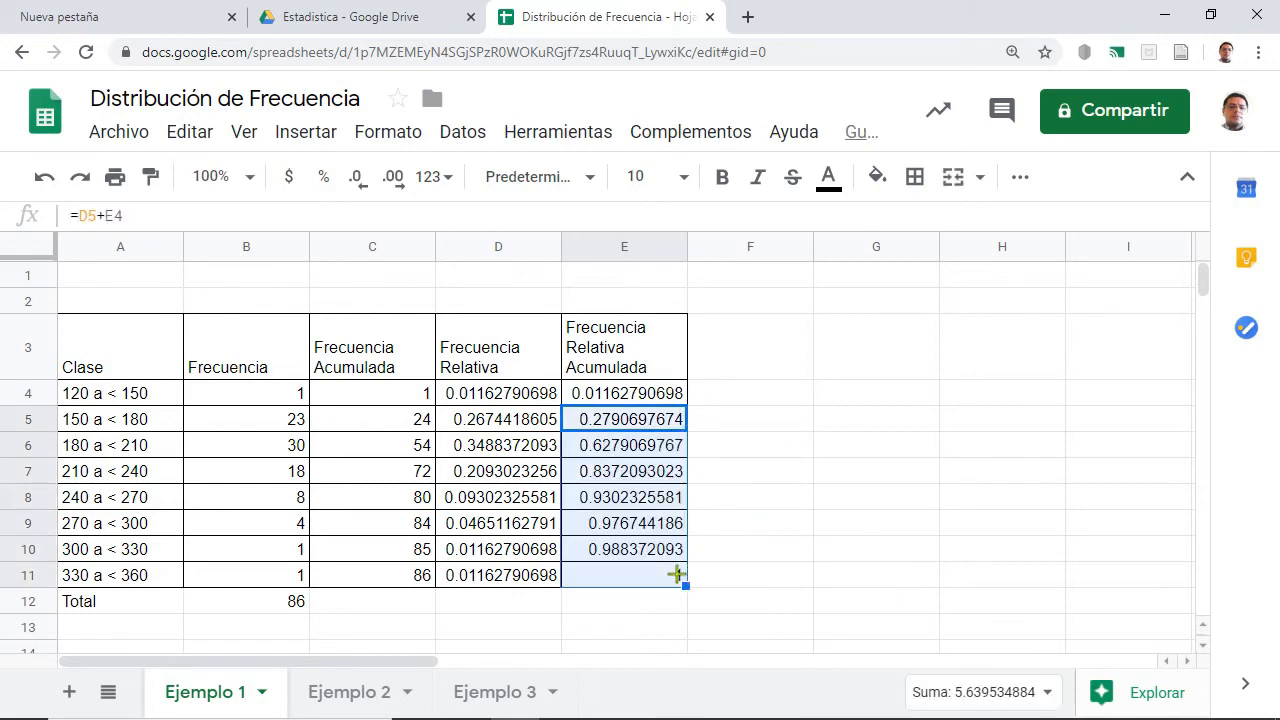
click(636, 452)
click(640, 578)
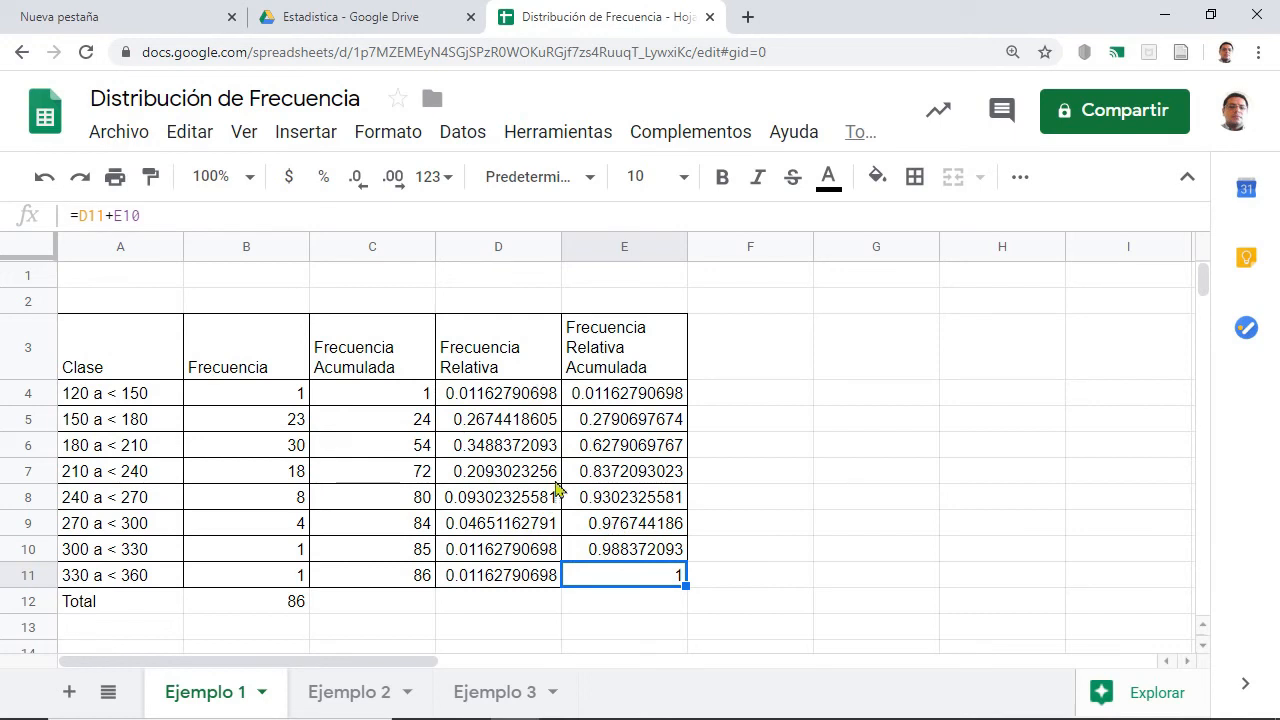
Format the relative and cumulative relative frequencies in D4:E11 as percentages (Porcentaje).
click(484, 396)
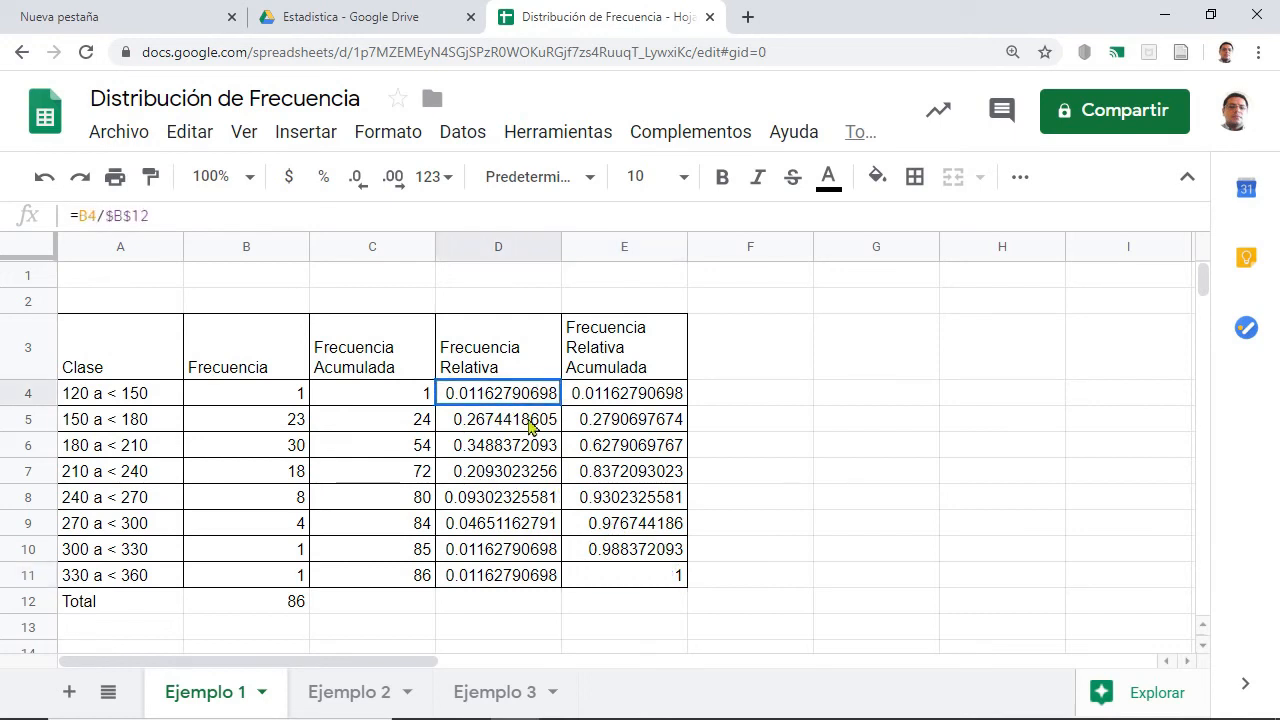
drag(530, 425, 641, 582)
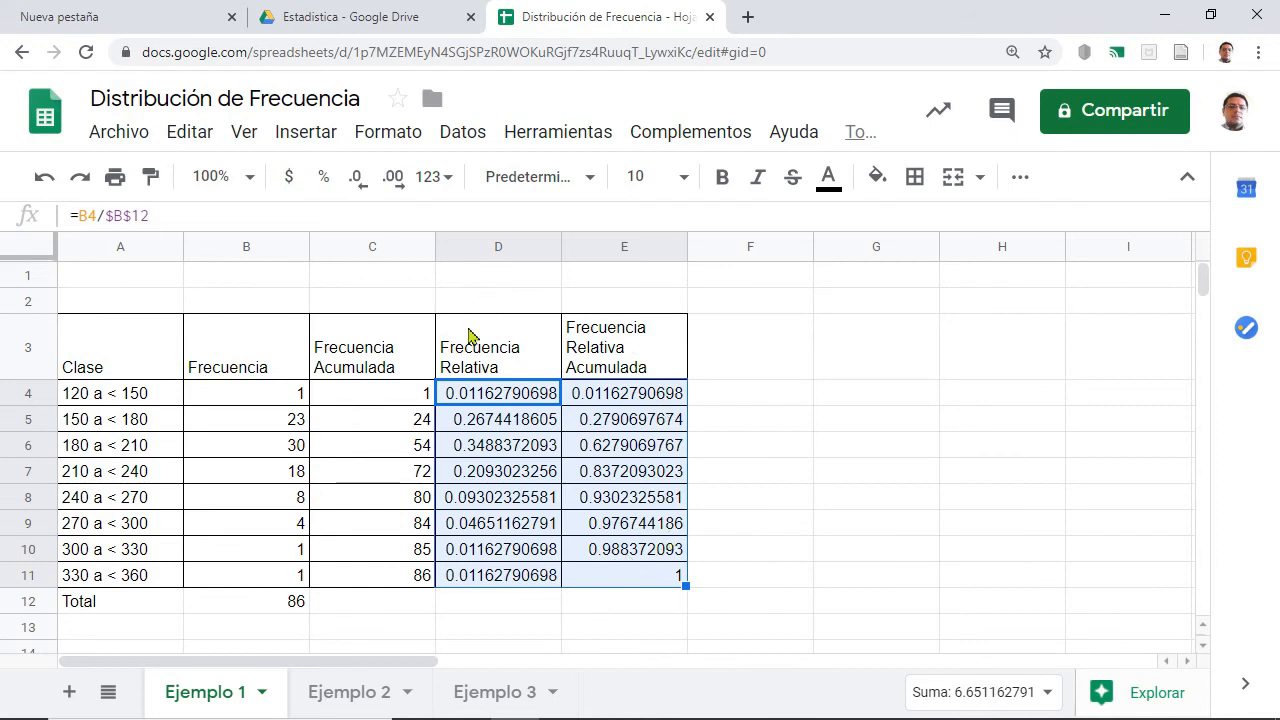
click(374, 143)
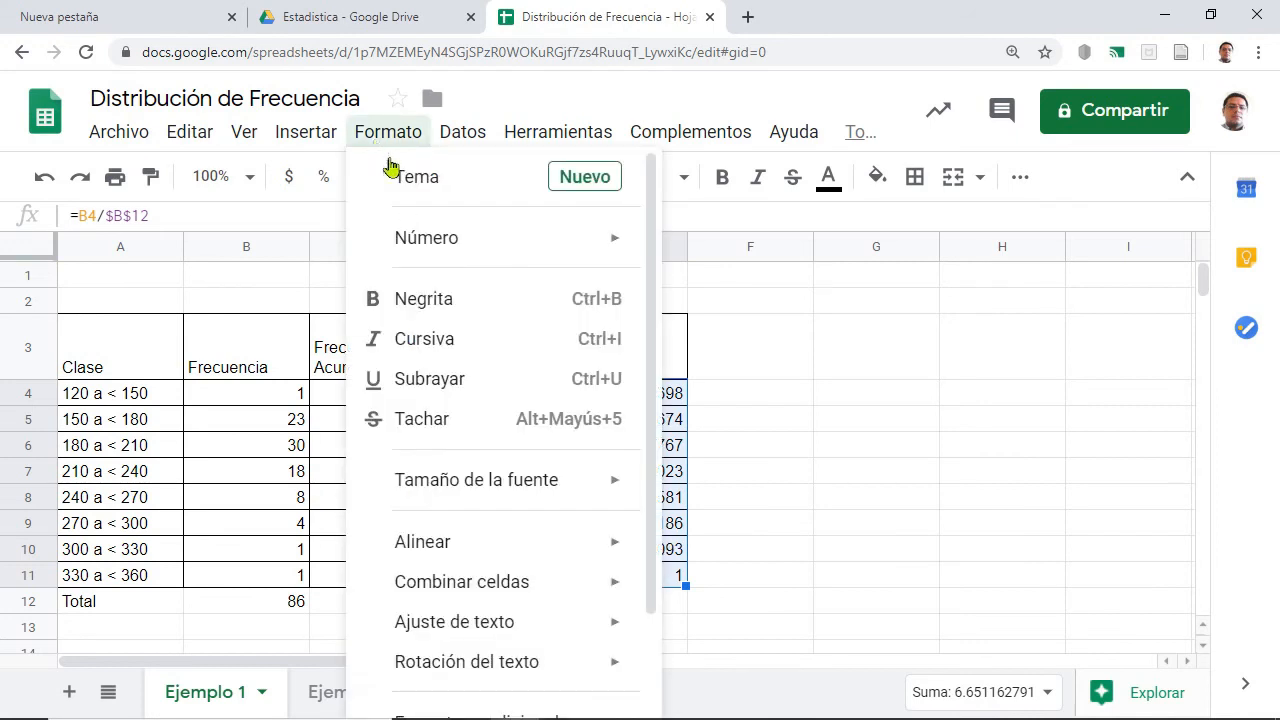
mouse_move(457, 244)
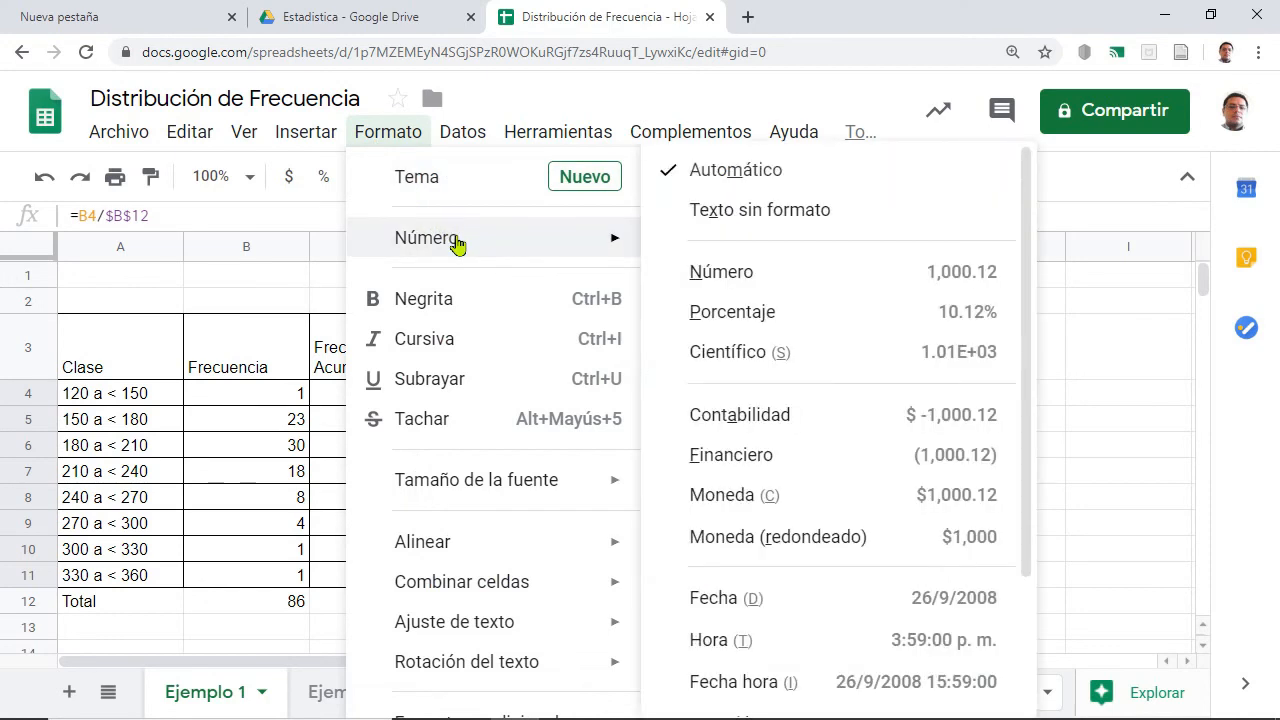
click(793, 320)
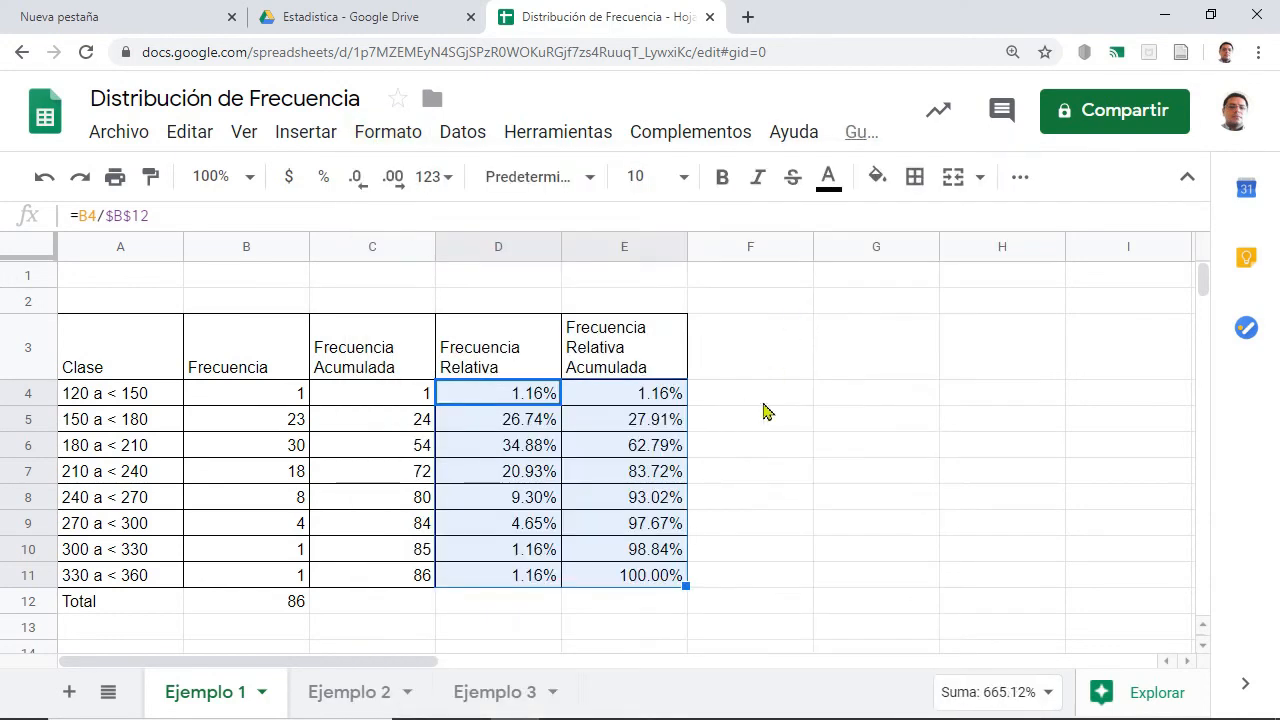
click(763, 404)
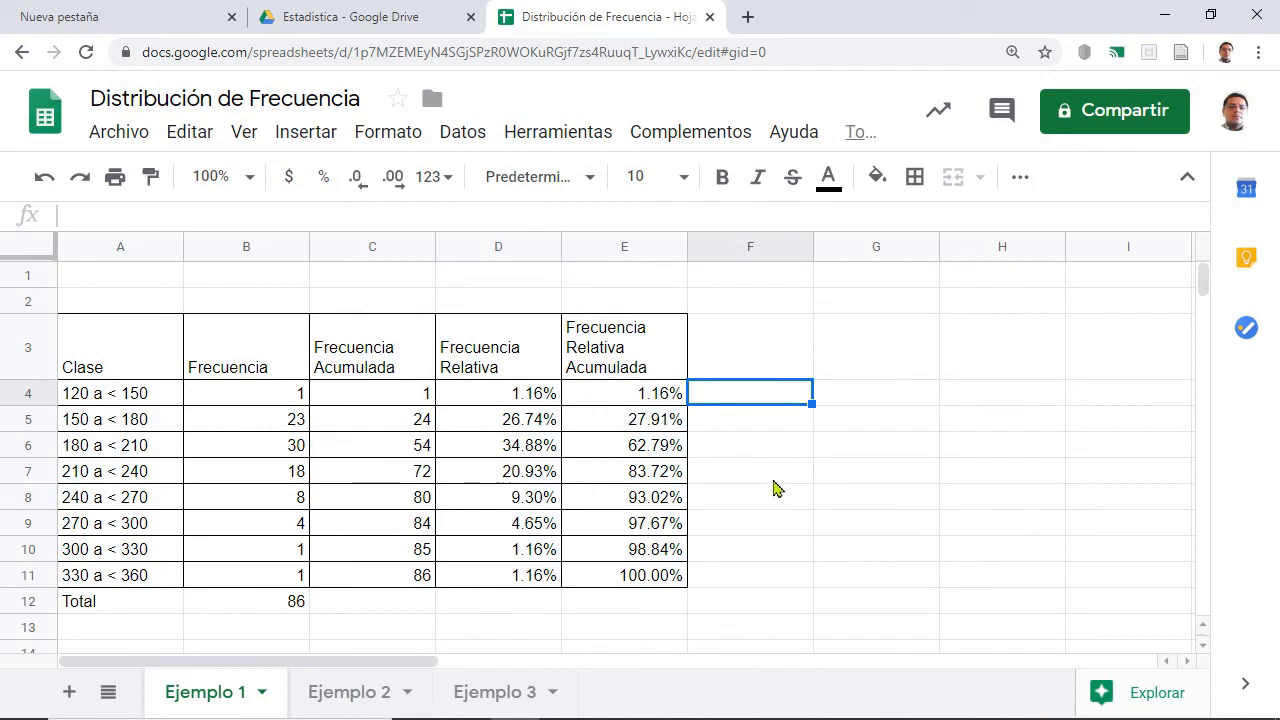
On the Ejemplo 2 sheet, calculate the frequency total in B10 with the formula =SUMA(B5:B9).
click(369, 695)
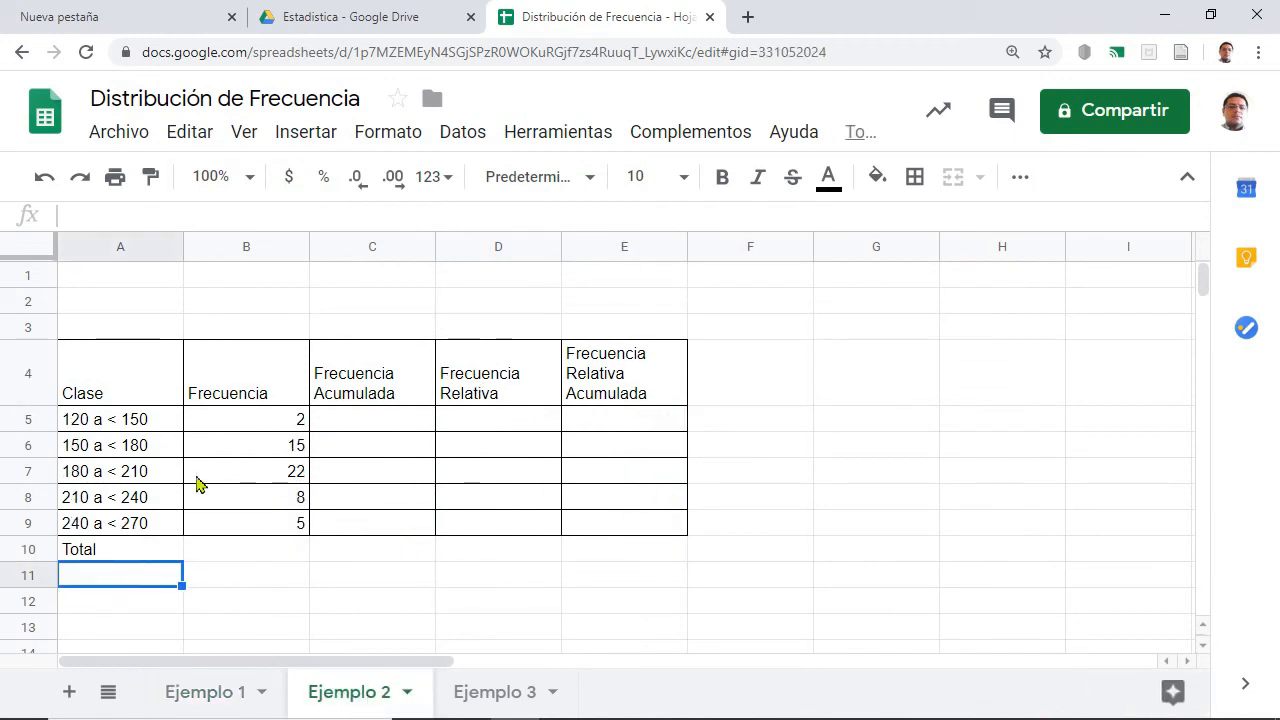
click(279, 553)
click(1258, 52)
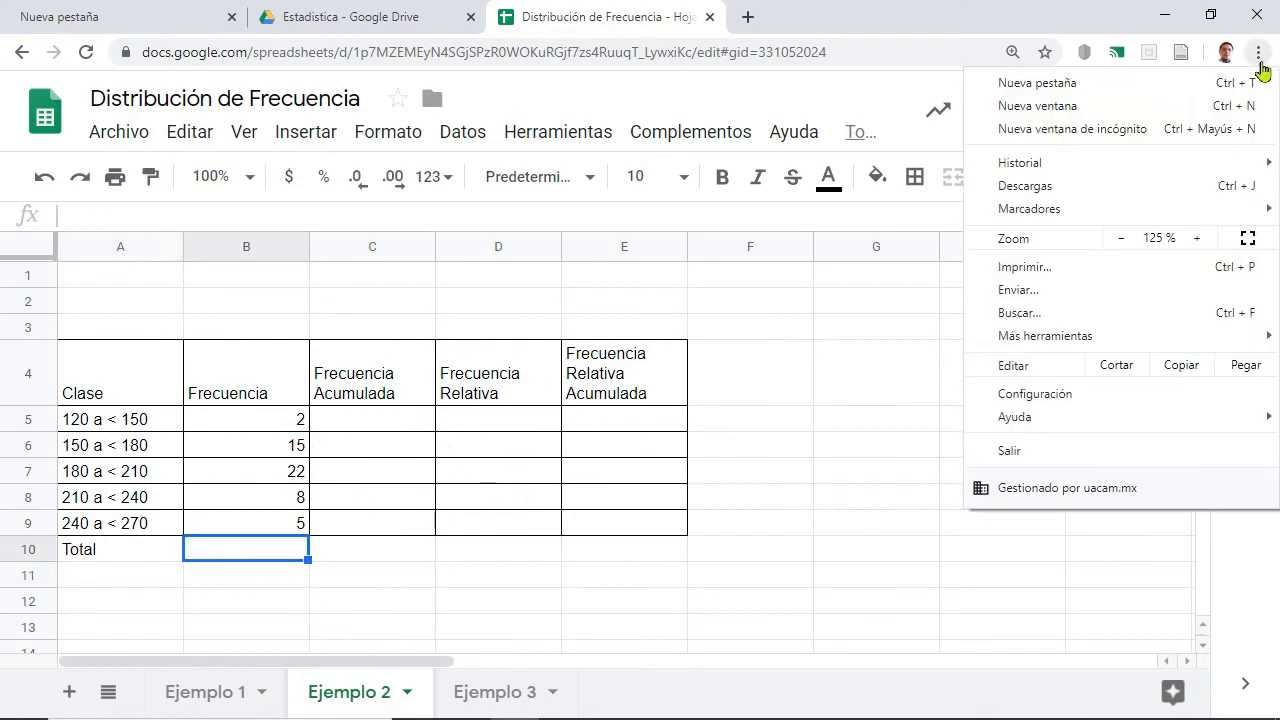
click(1121, 238)
click(1121, 238)
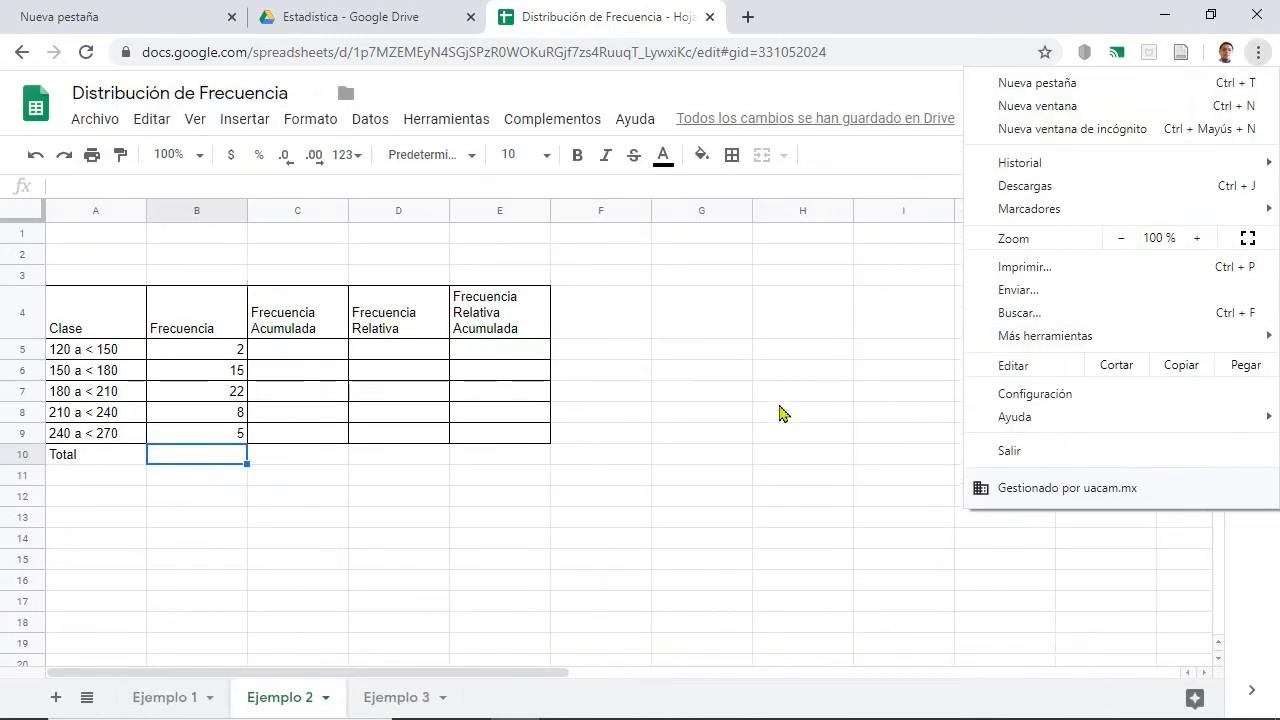
click(777, 414)
click(230, 438)
click(224, 456)
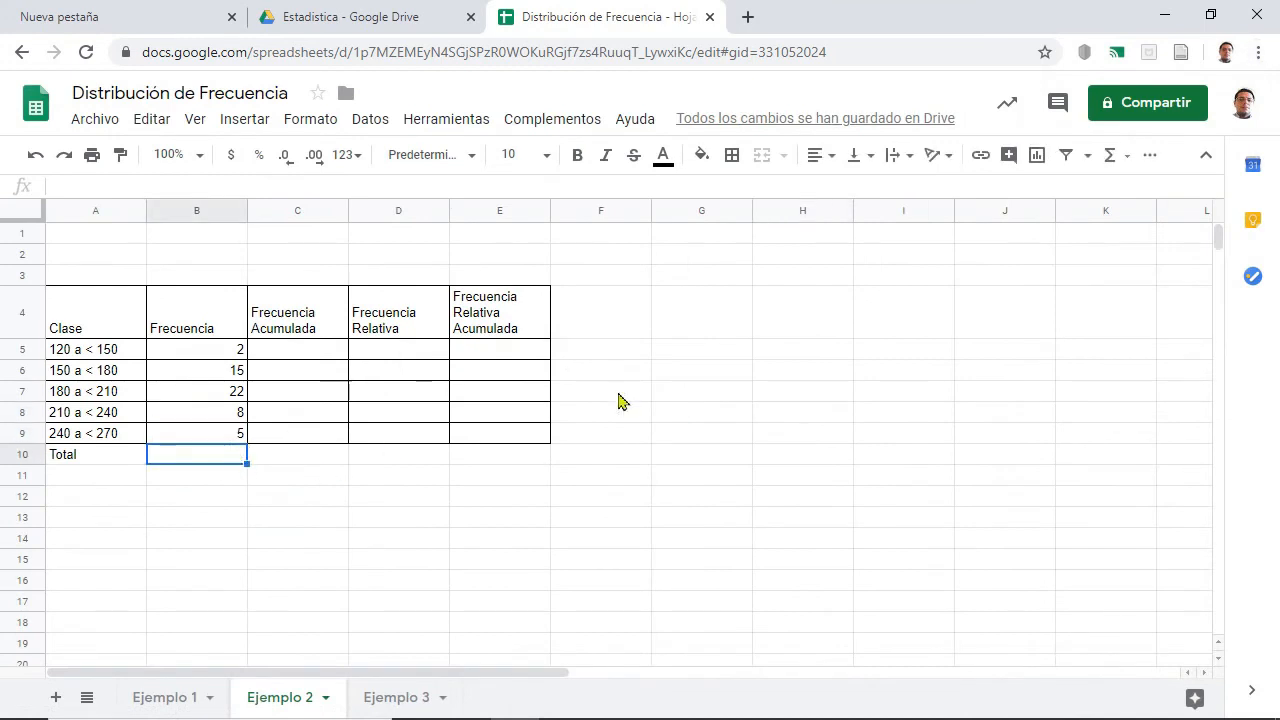
click(1110, 157)
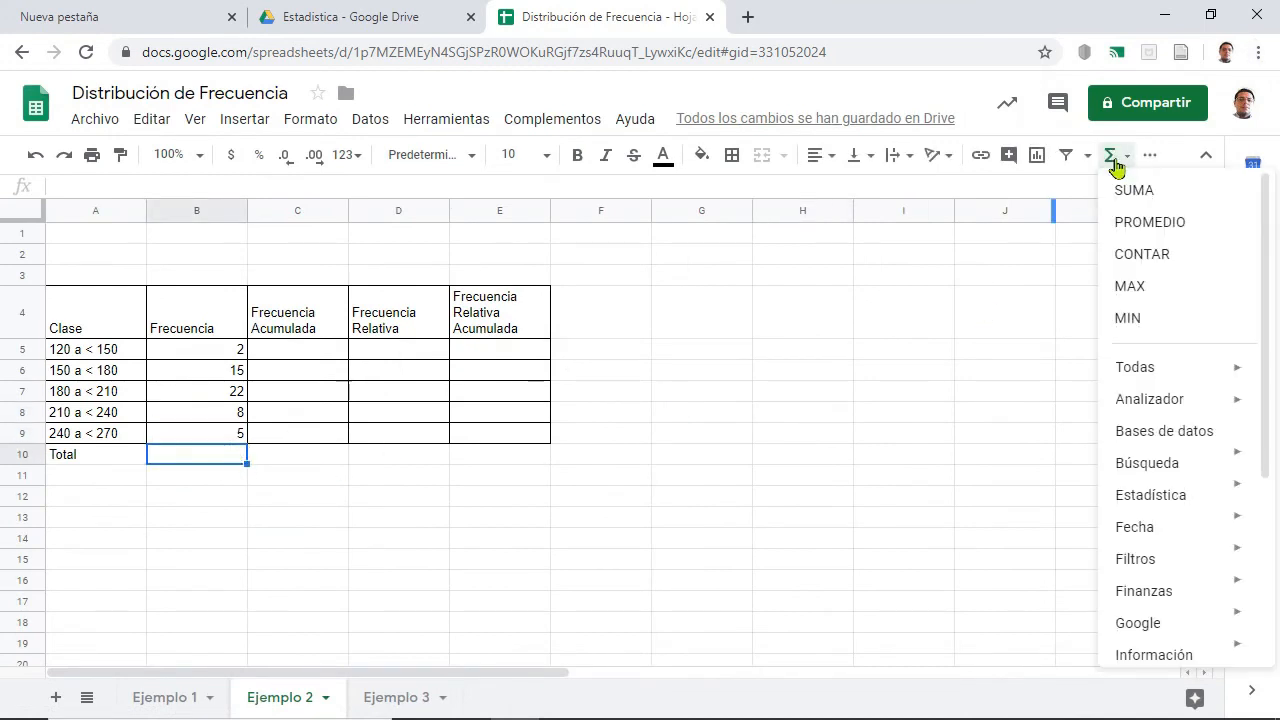
click(1136, 208)
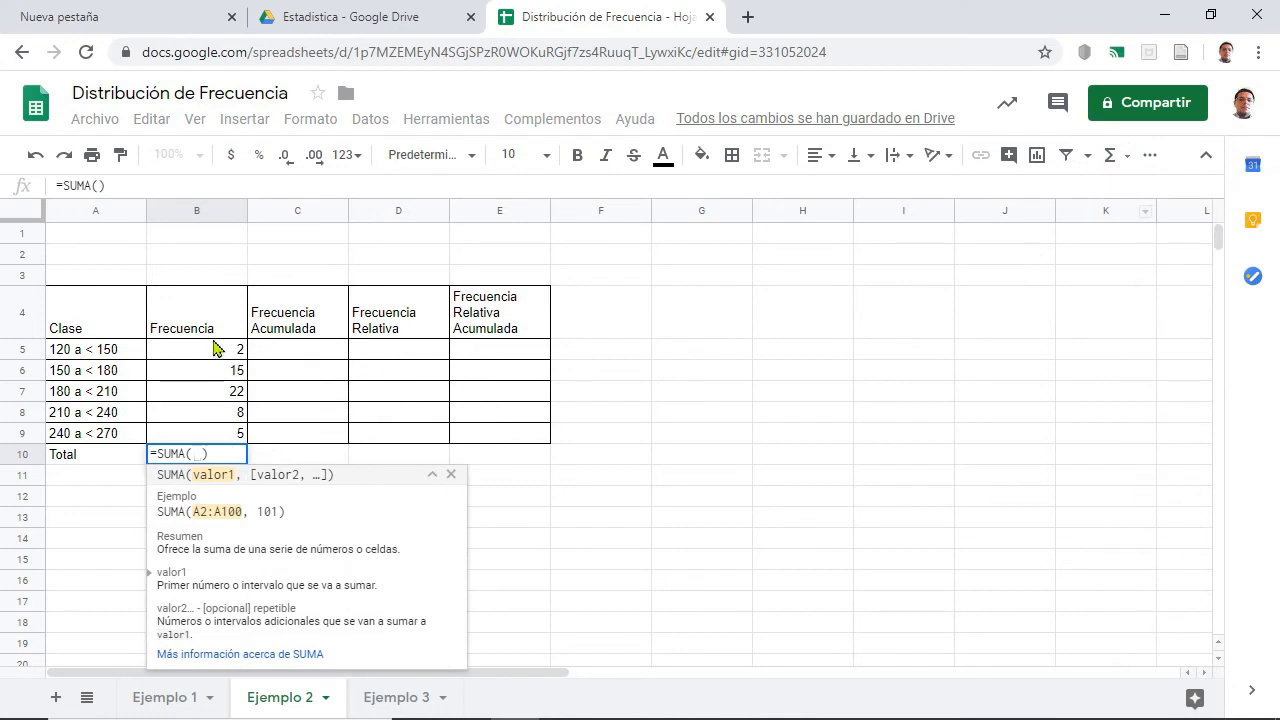
drag(216, 354, 228, 434)
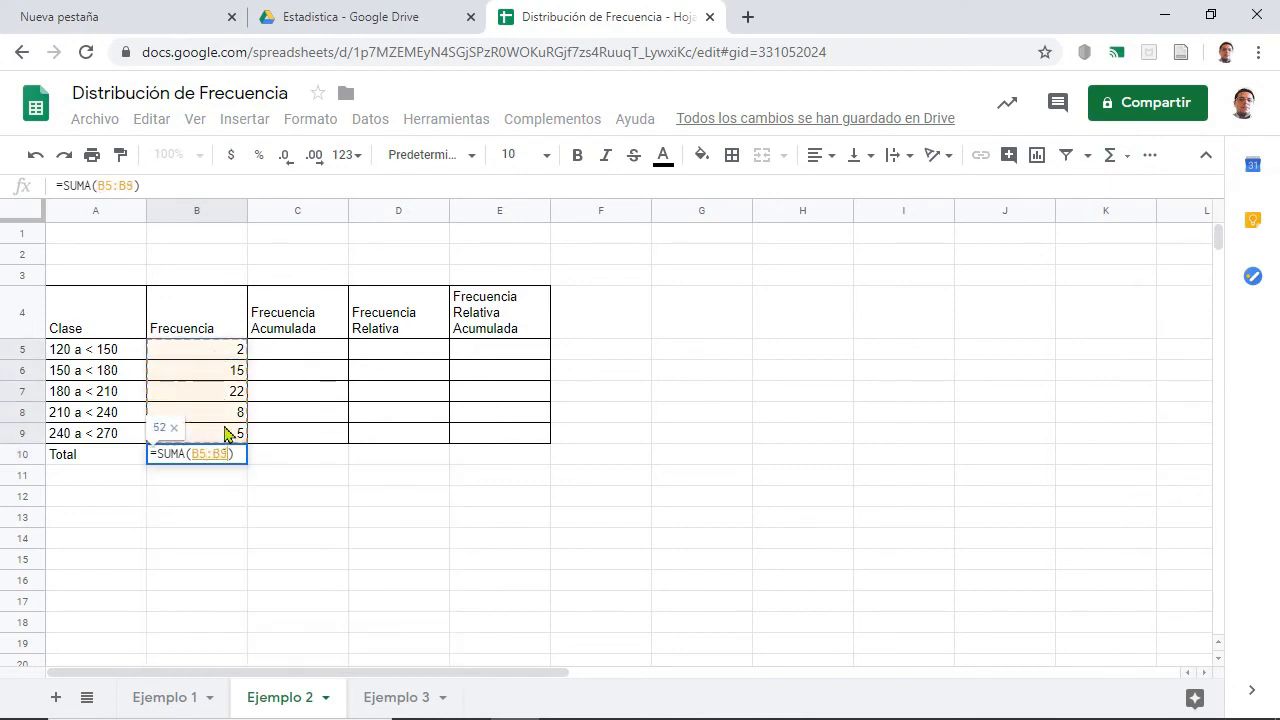
key(Return)
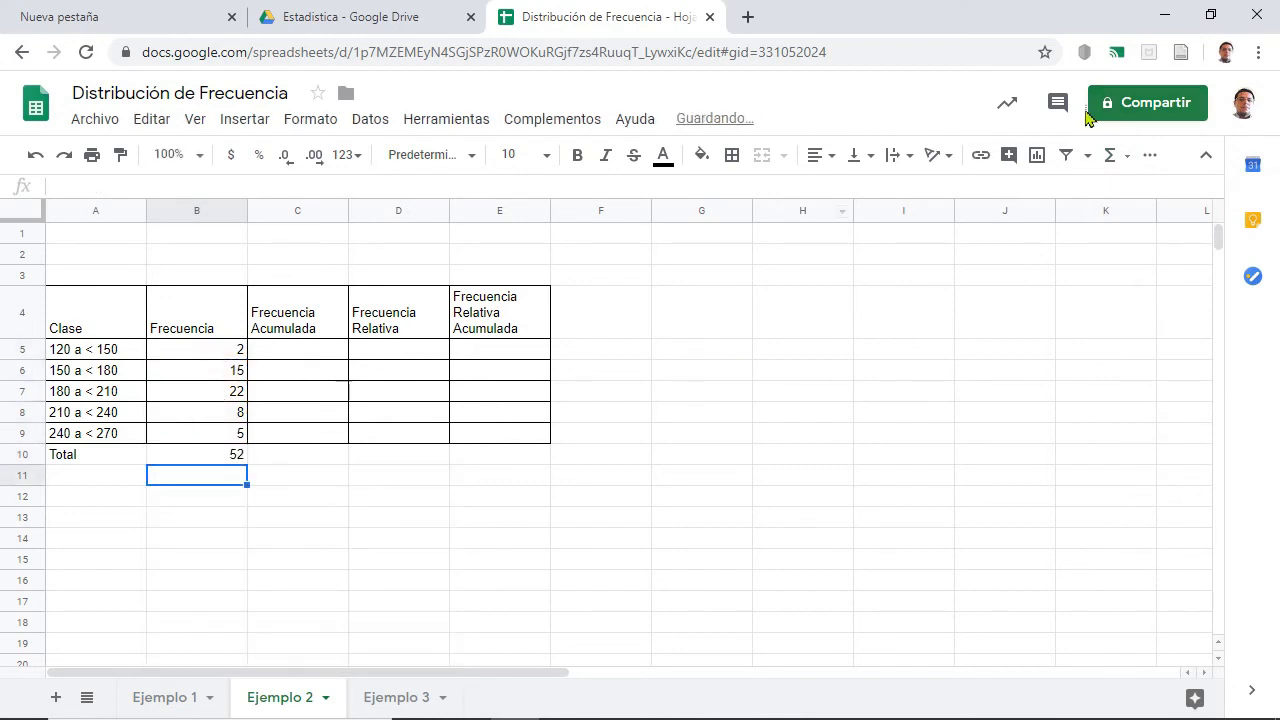
Enter the formula =B5 in cell C5 as the first cumulative frequency of the Ejemplo 2 table.
click(1257, 52)
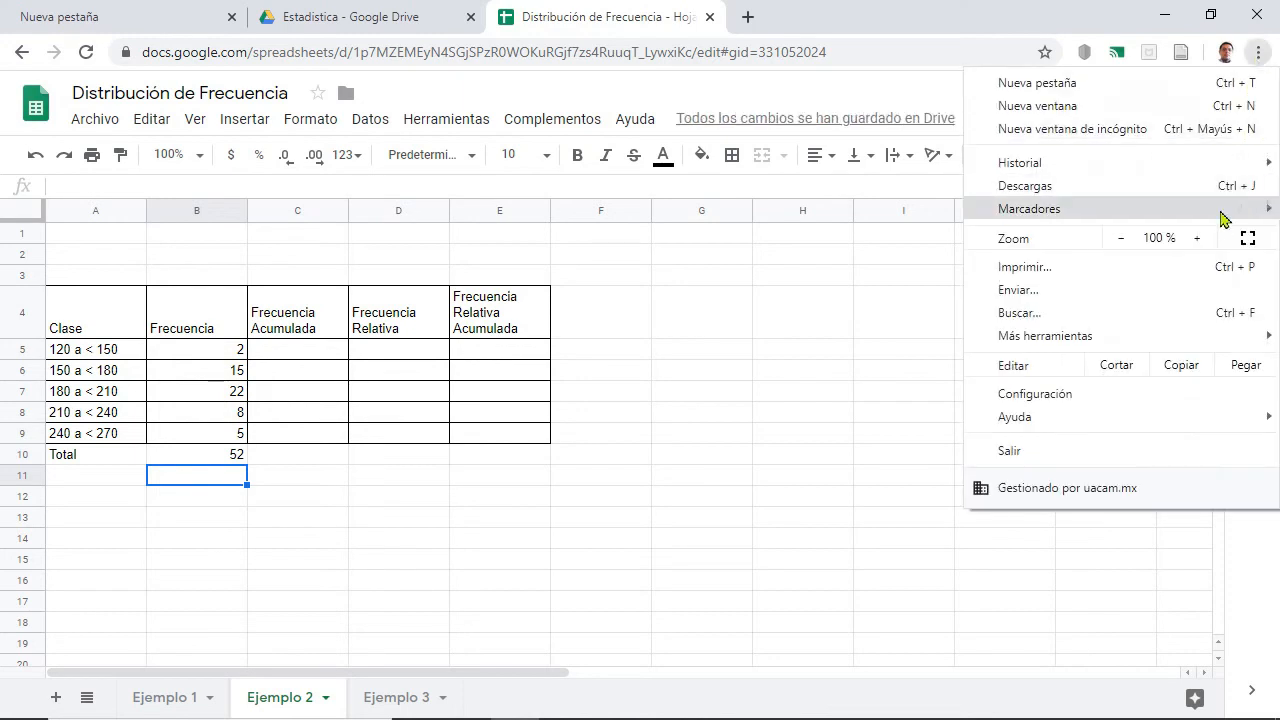
click(1197, 238)
click(1197, 238)
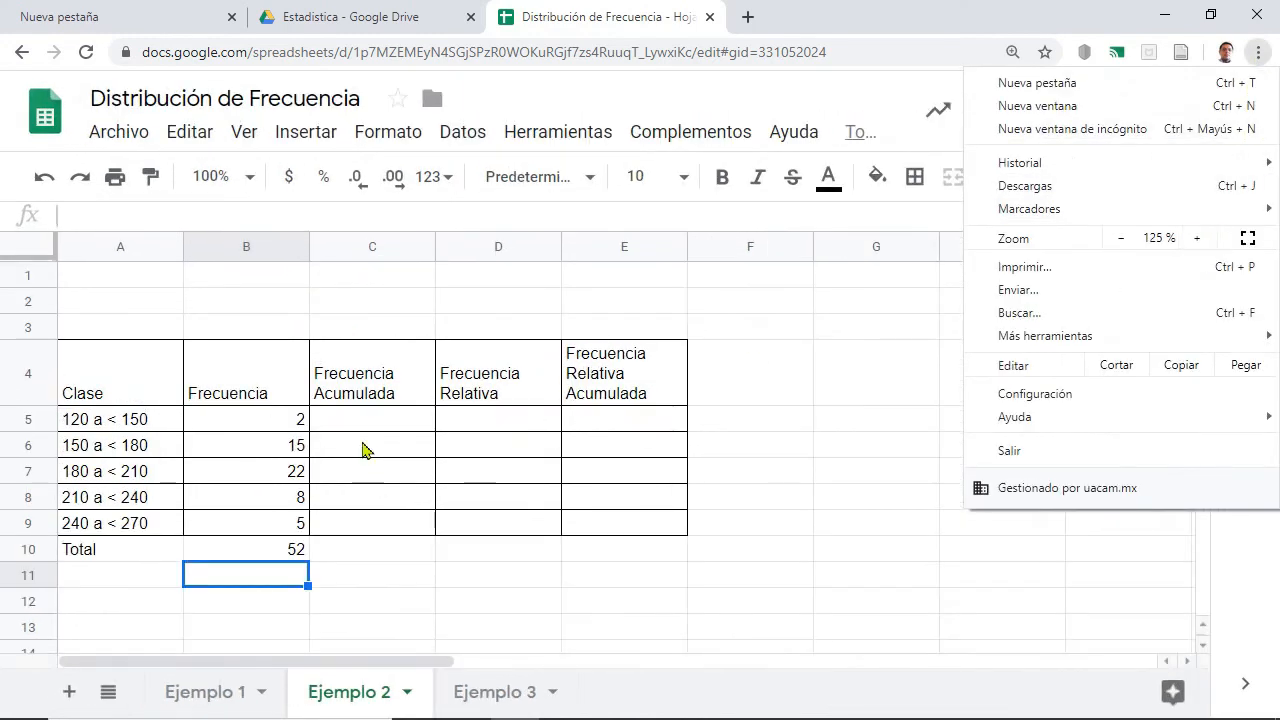
click(405, 425)
text(=)
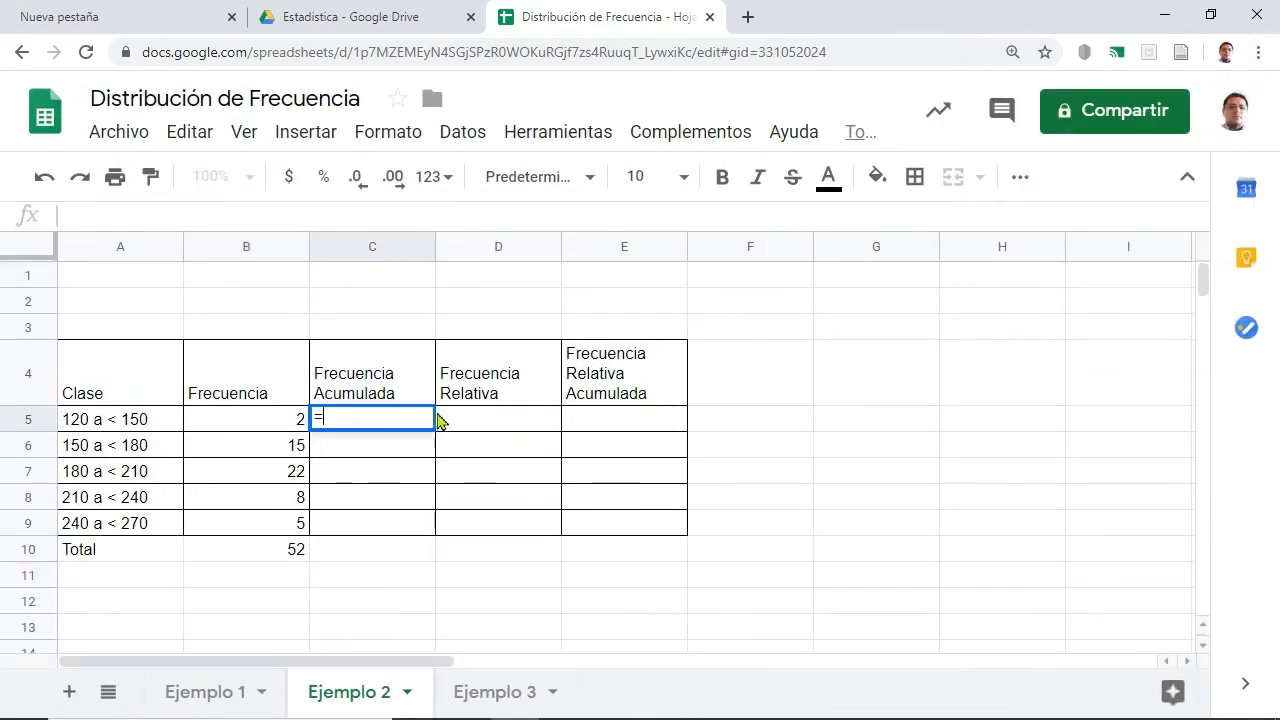
click(248, 419)
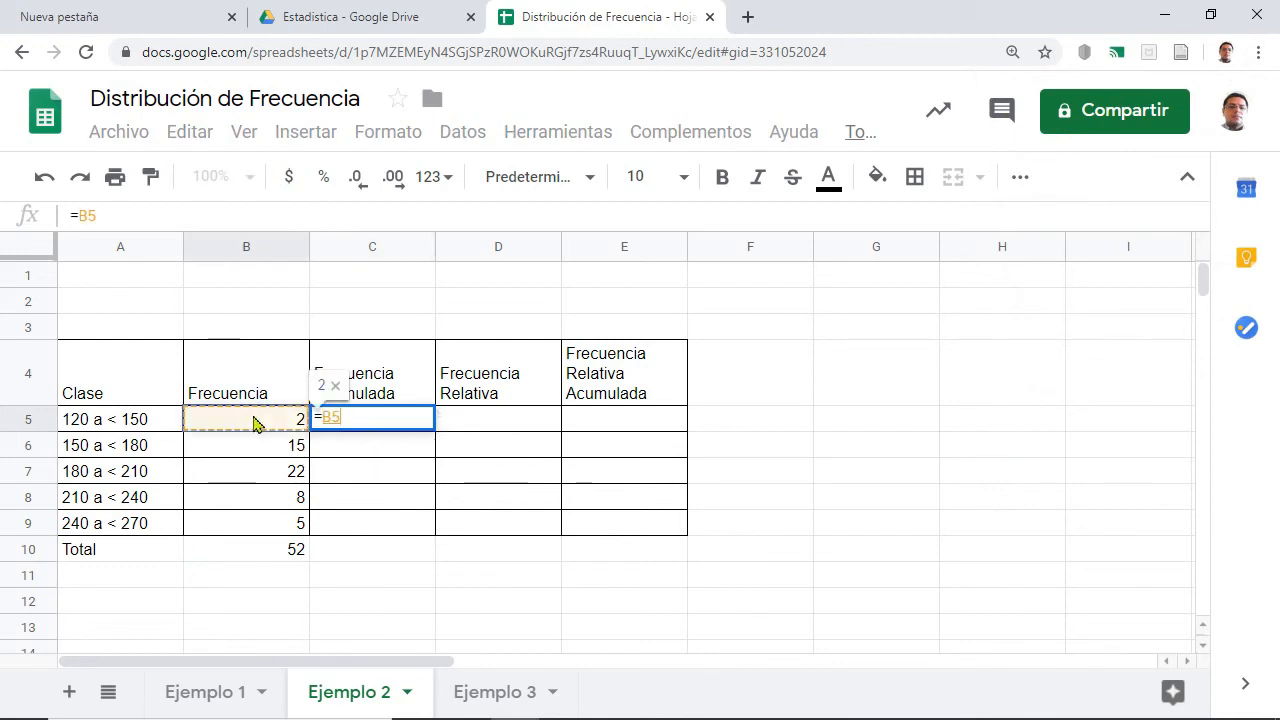
key(Return)
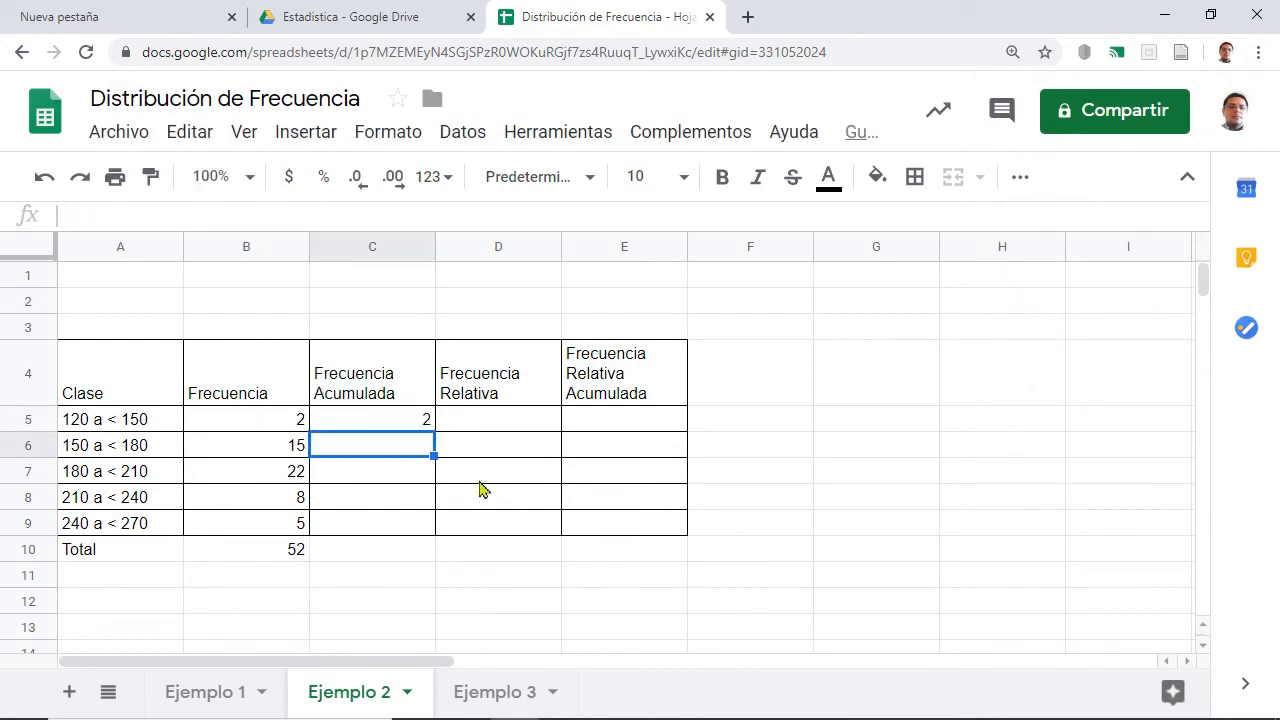
Enter the formula =B6+C5 in cell C6 to calculate the second class's cumulative frequency.
text(=)
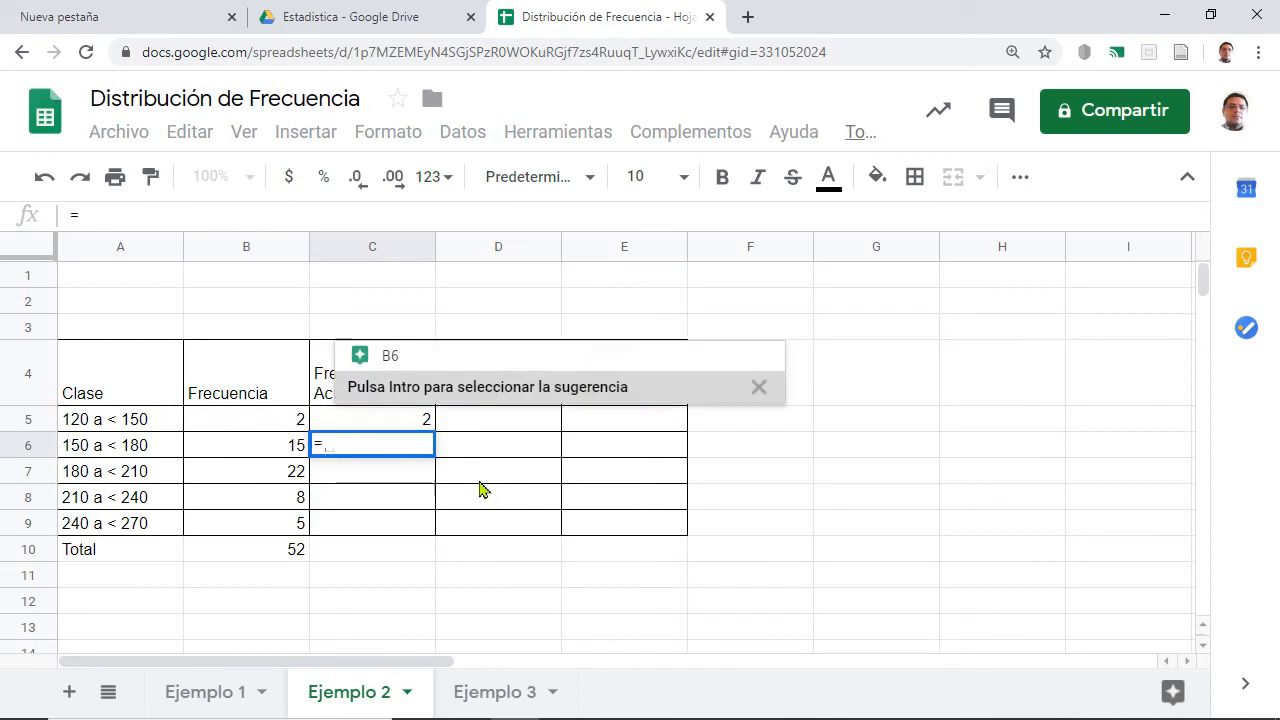
click(290, 449)
text(+)
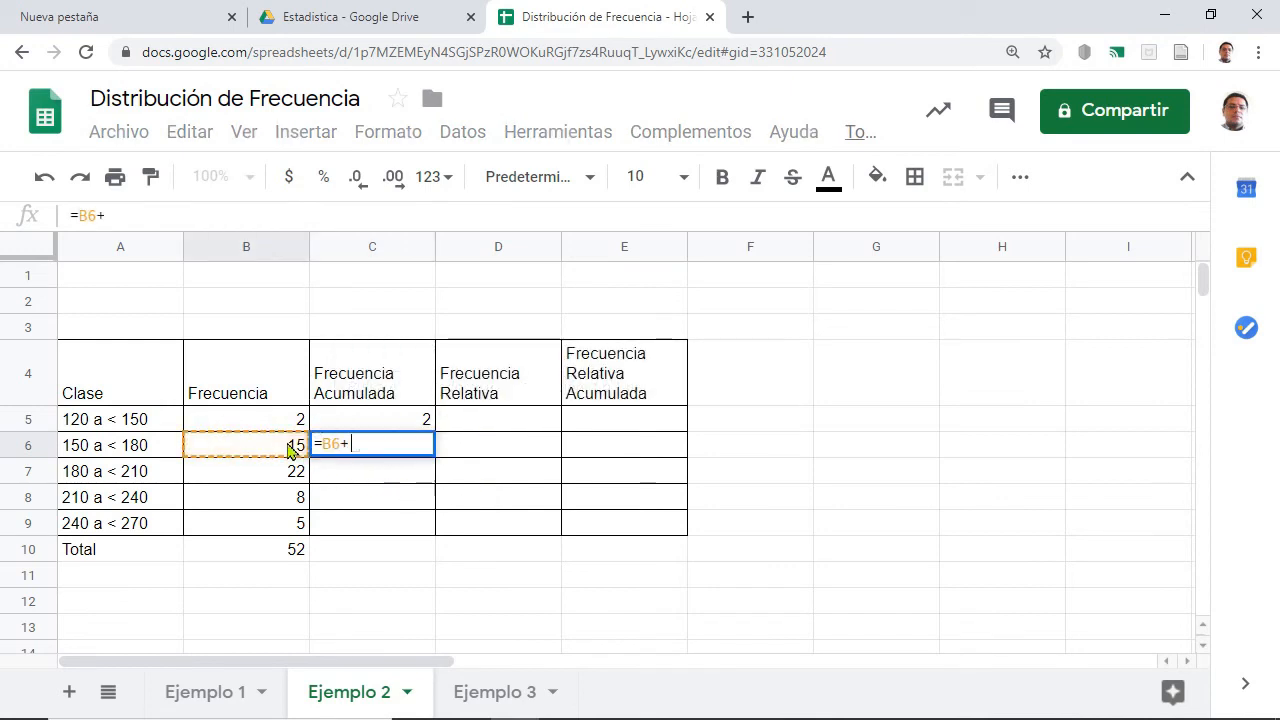
click(380, 429)
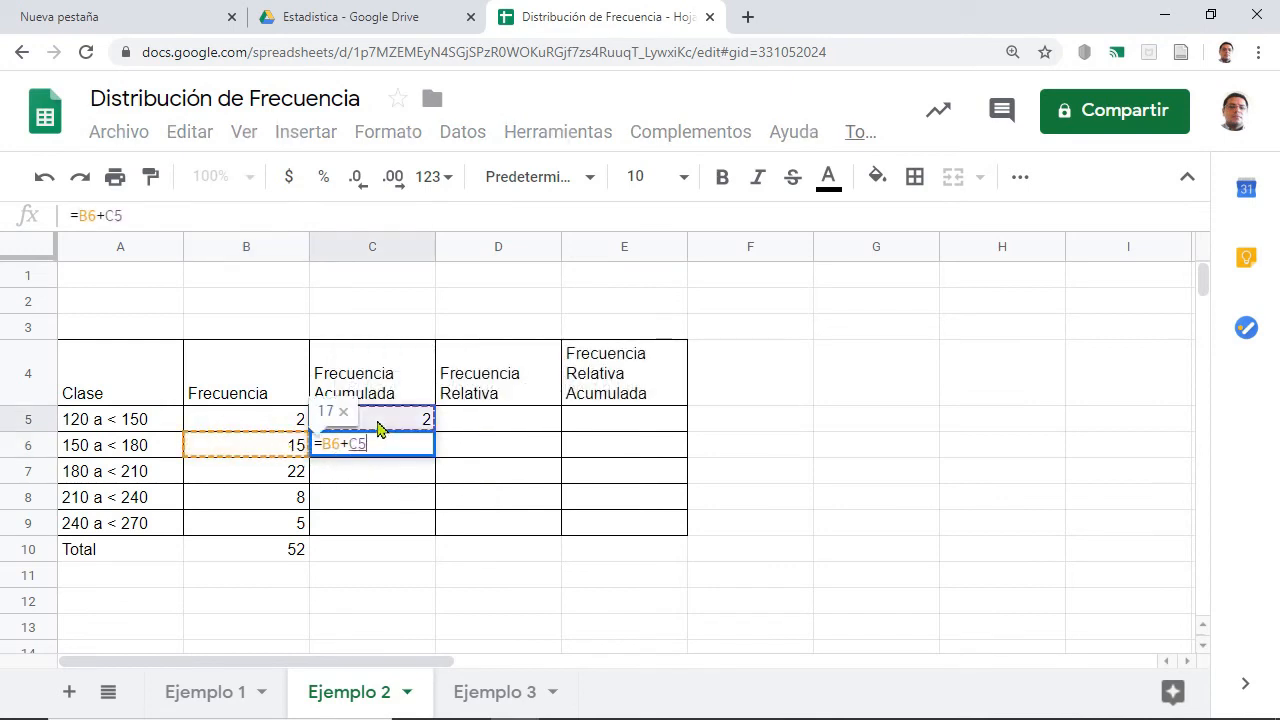
key(Return)
Fill the formula in C6 down through C9 to complete the Frecuencia Acumulada column and check the last cell.
click(417, 449)
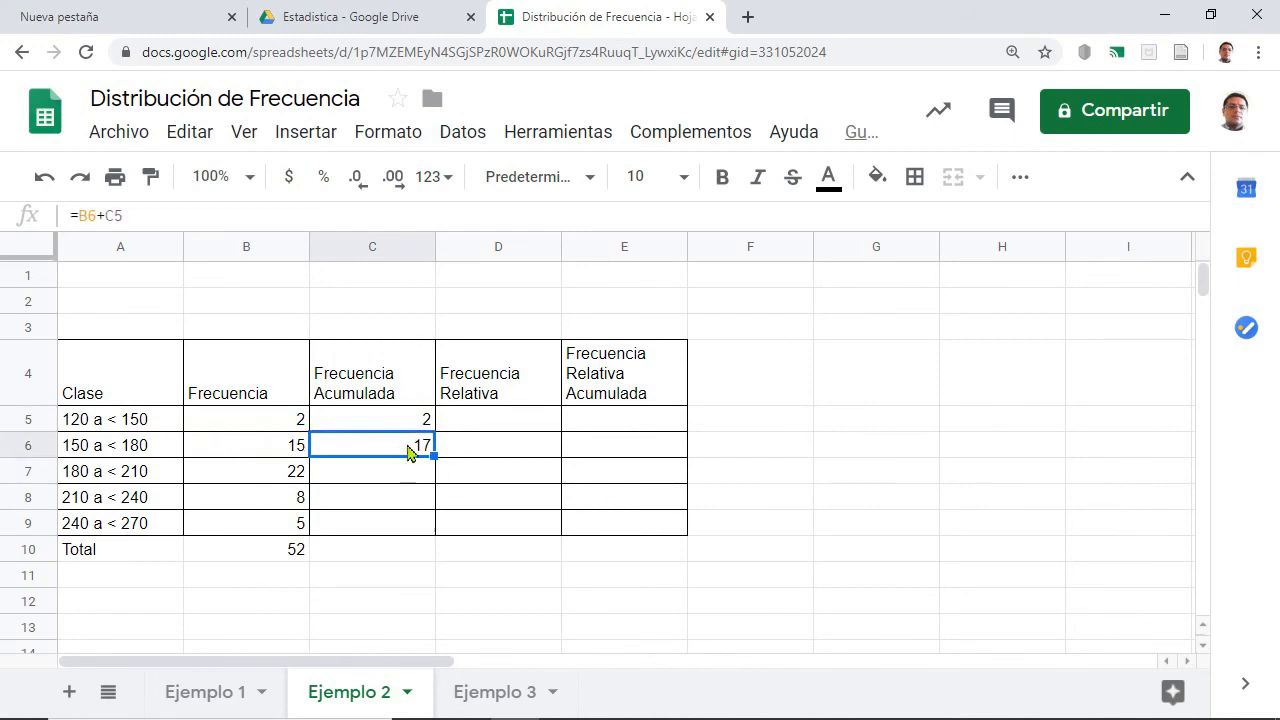
drag(433, 457, 408, 533)
click(408, 535)
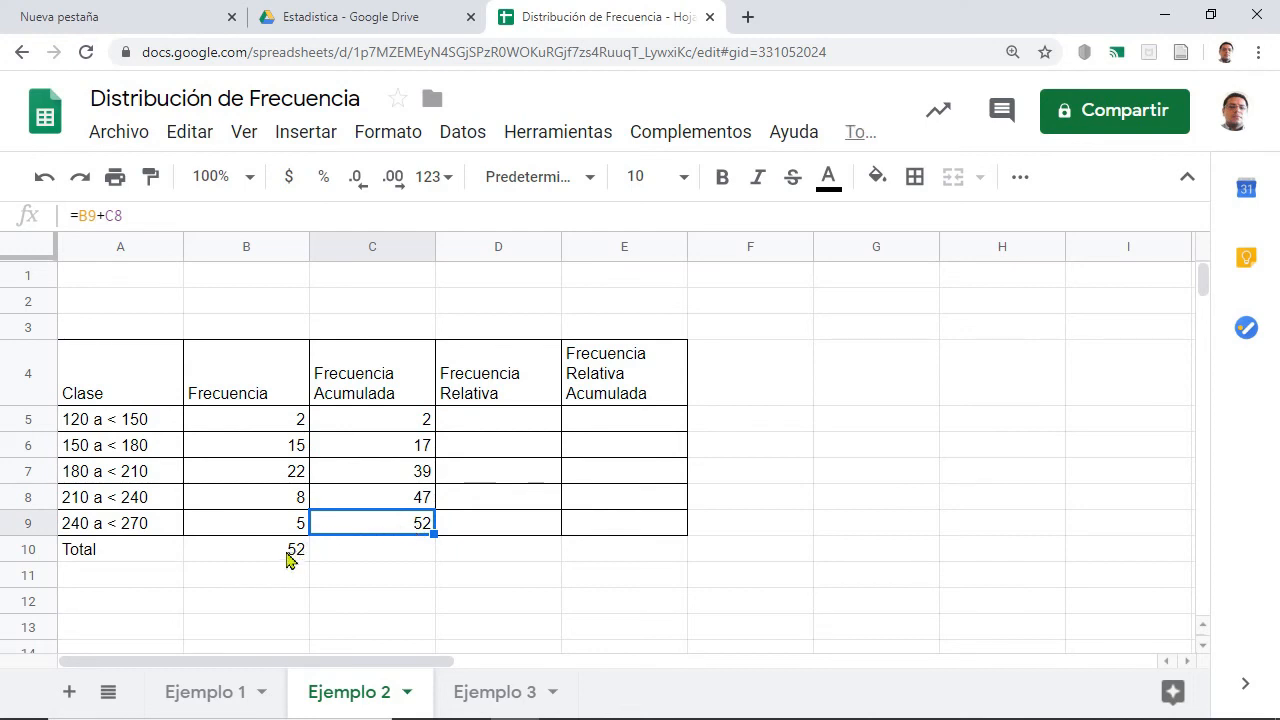
Calculate the first relative frequency in D5 with the formula =B5/$B$10 and fill it down through D9.
click(478, 420)
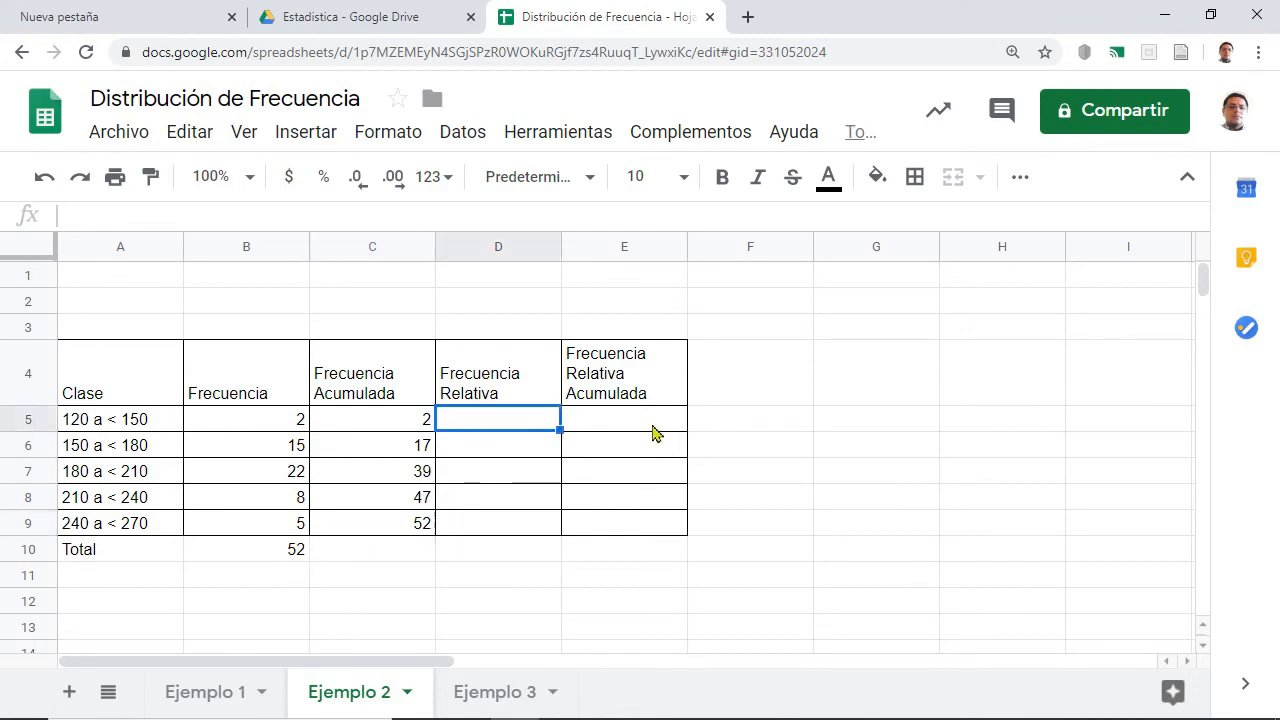
text(=)
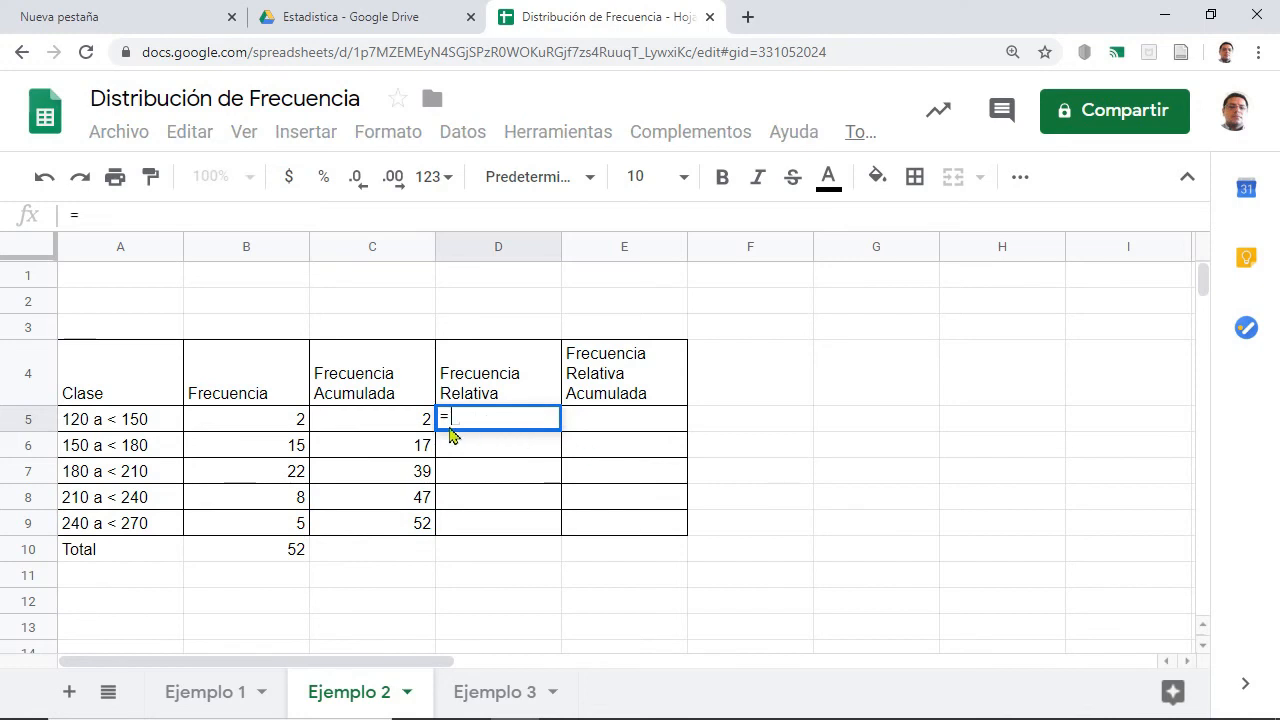
click(268, 426)
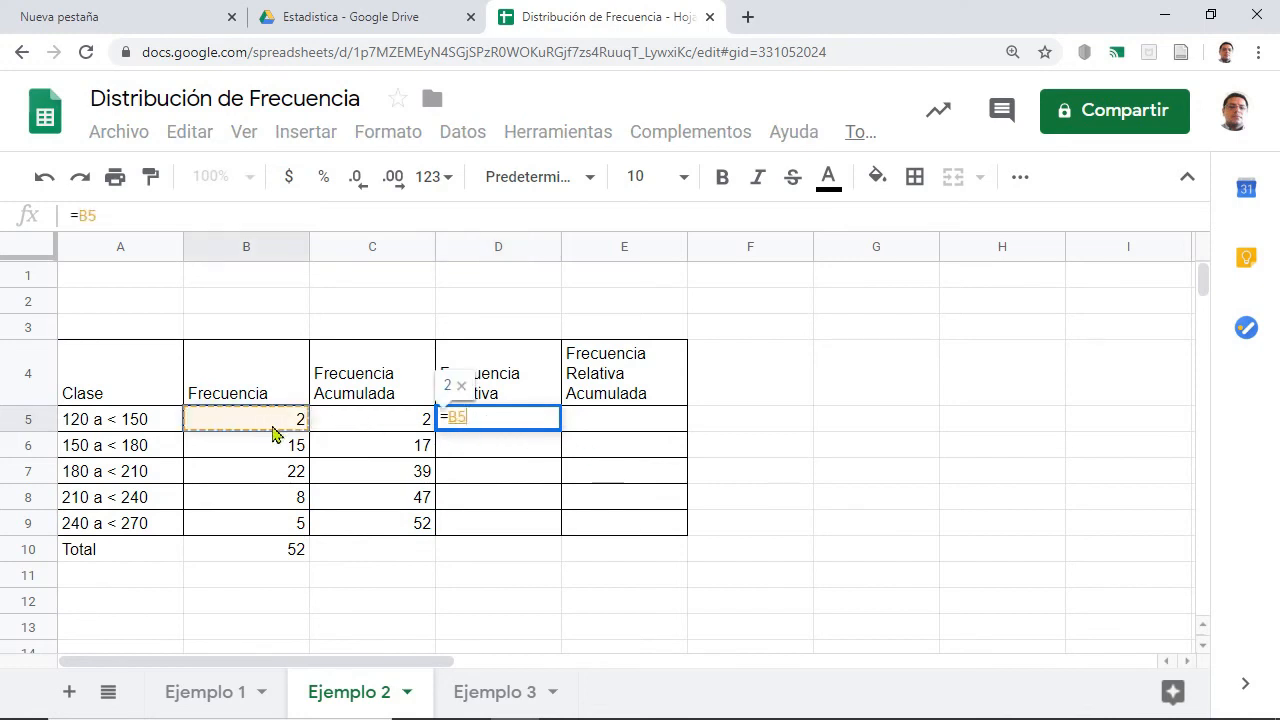
click(388, 426)
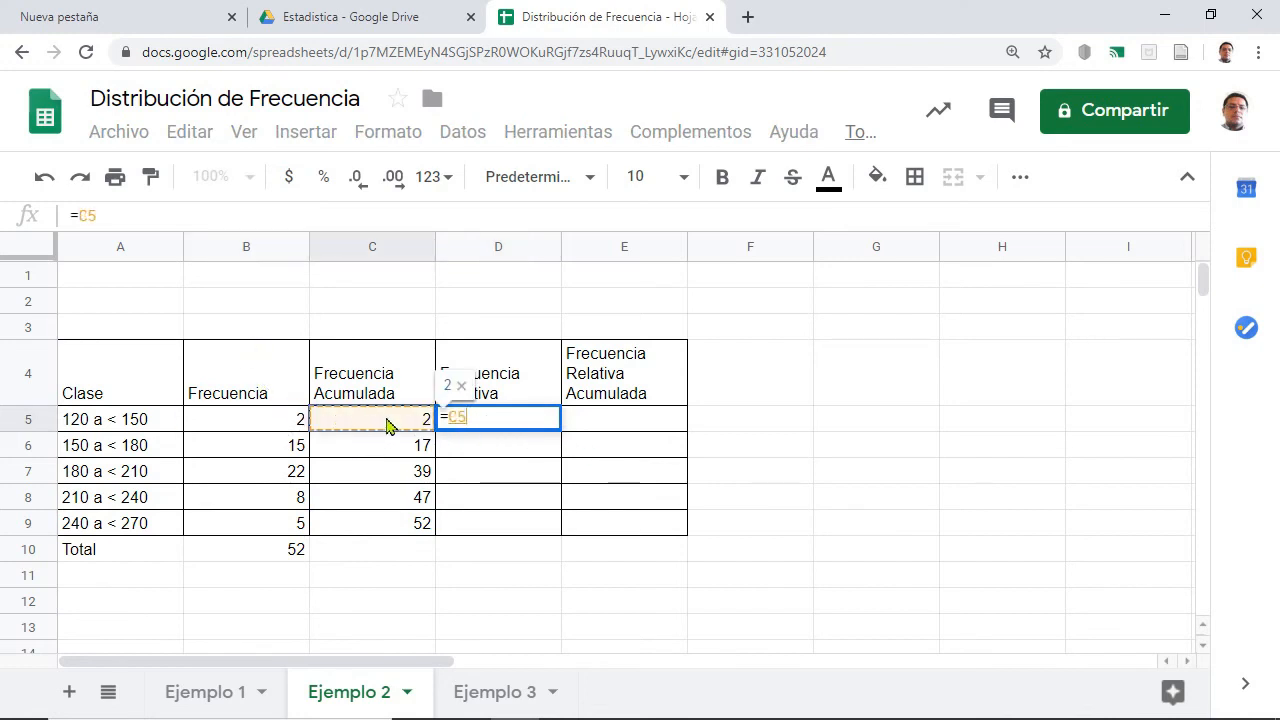
click(262, 430)
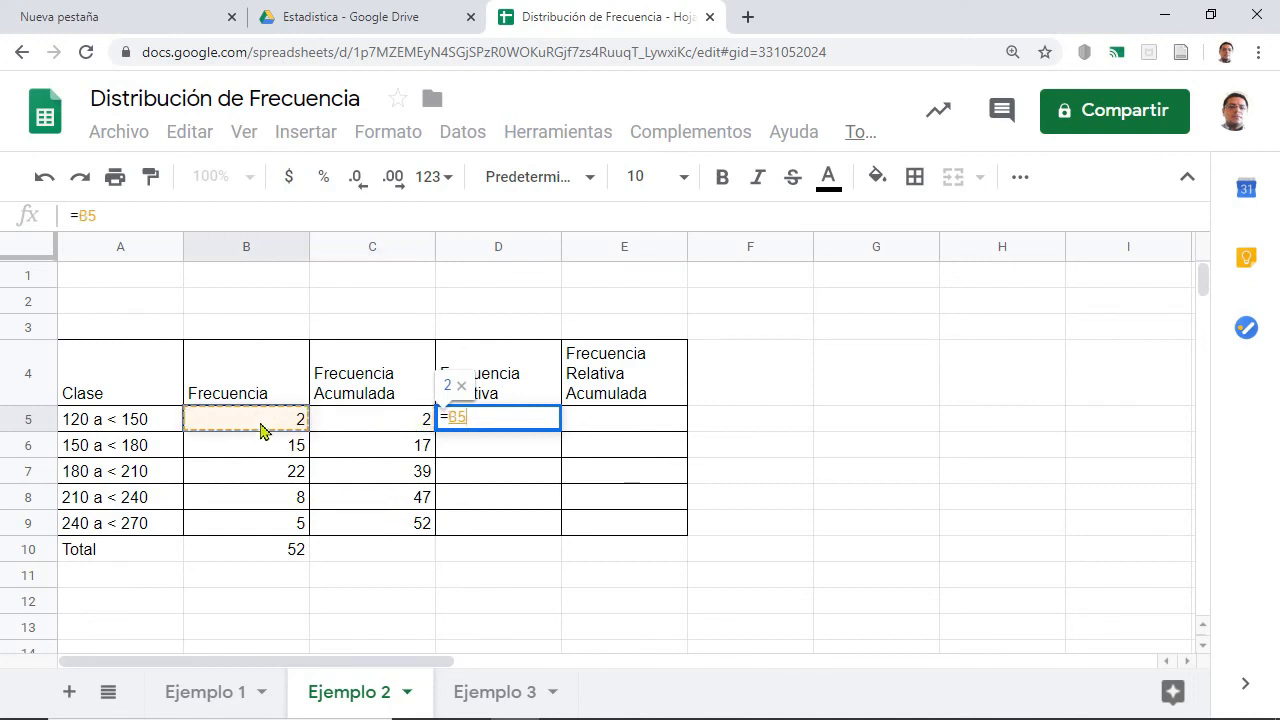
text(/)
click(281, 558)
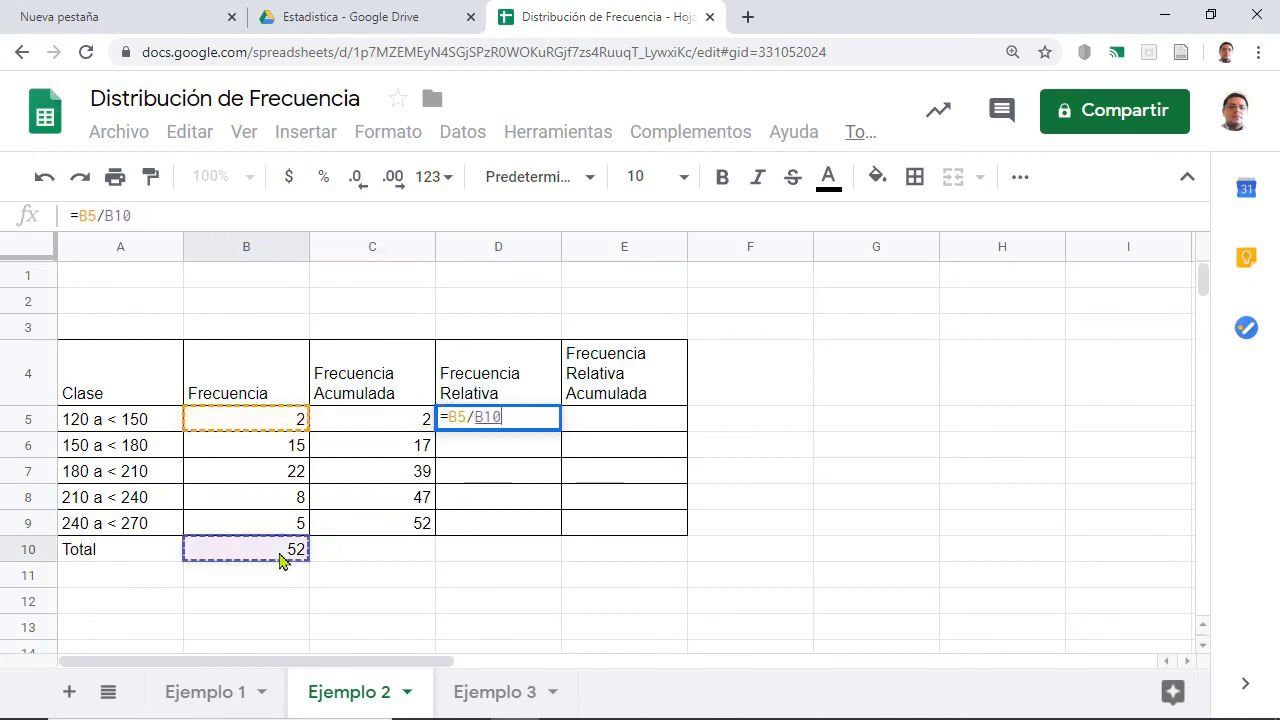
mouse_move(486, 420)
mouse_down()
mouse_move(531, 418)
mouse_move(495, 421)
mouse_up()
click(498, 420)
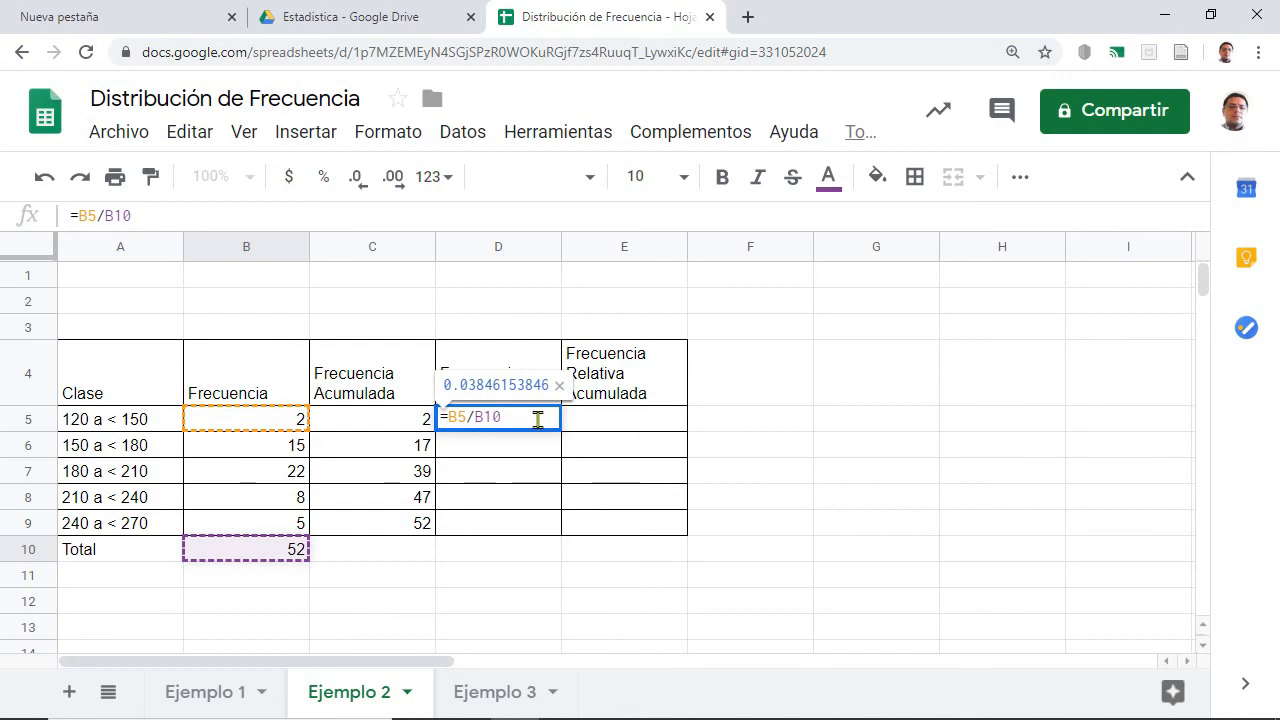
key(F4)
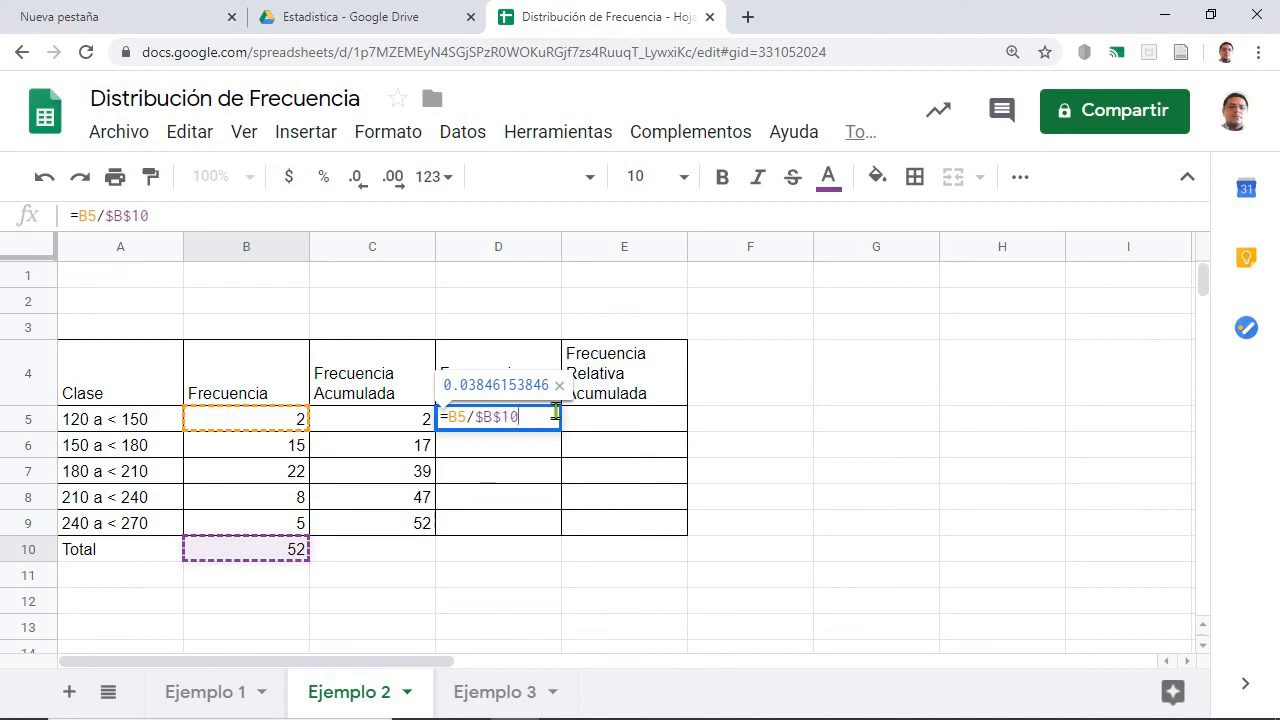
key(Return)
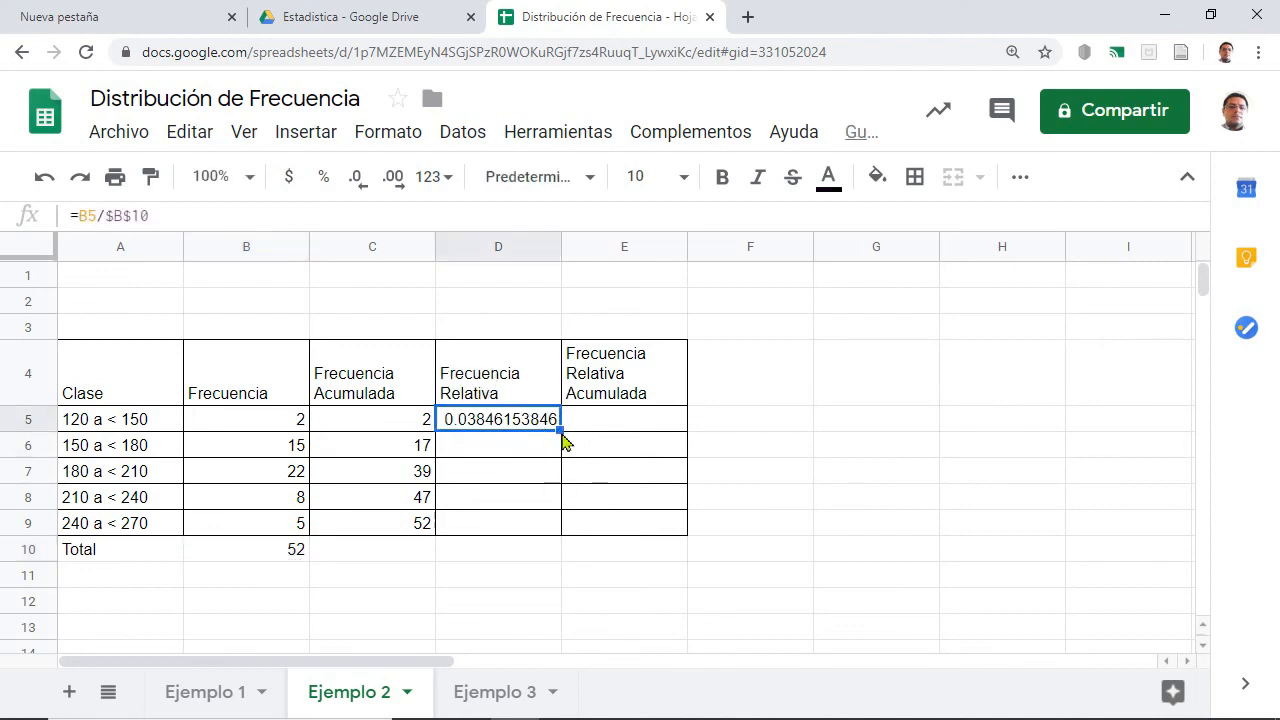
drag(561, 430, 548, 525)
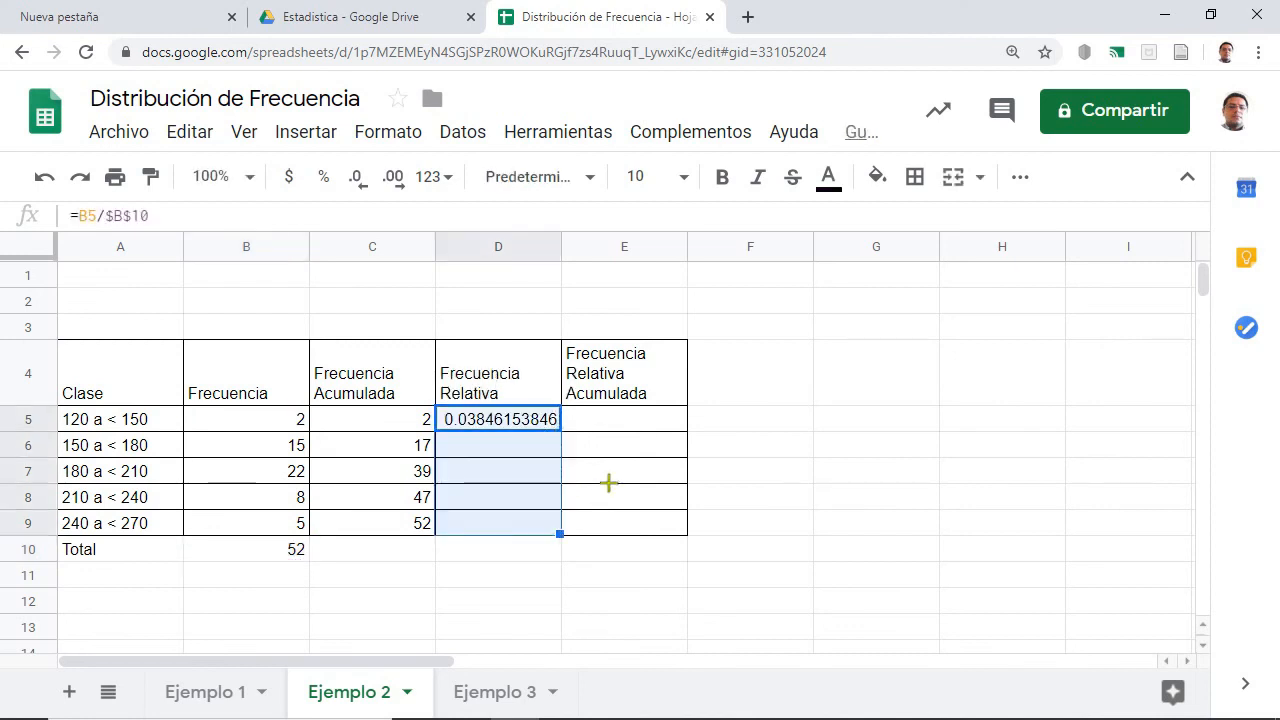
click(612, 488)
Enter the formula =D5 in cell E5 as the first cumulative relative frequency.
click(624, 419)
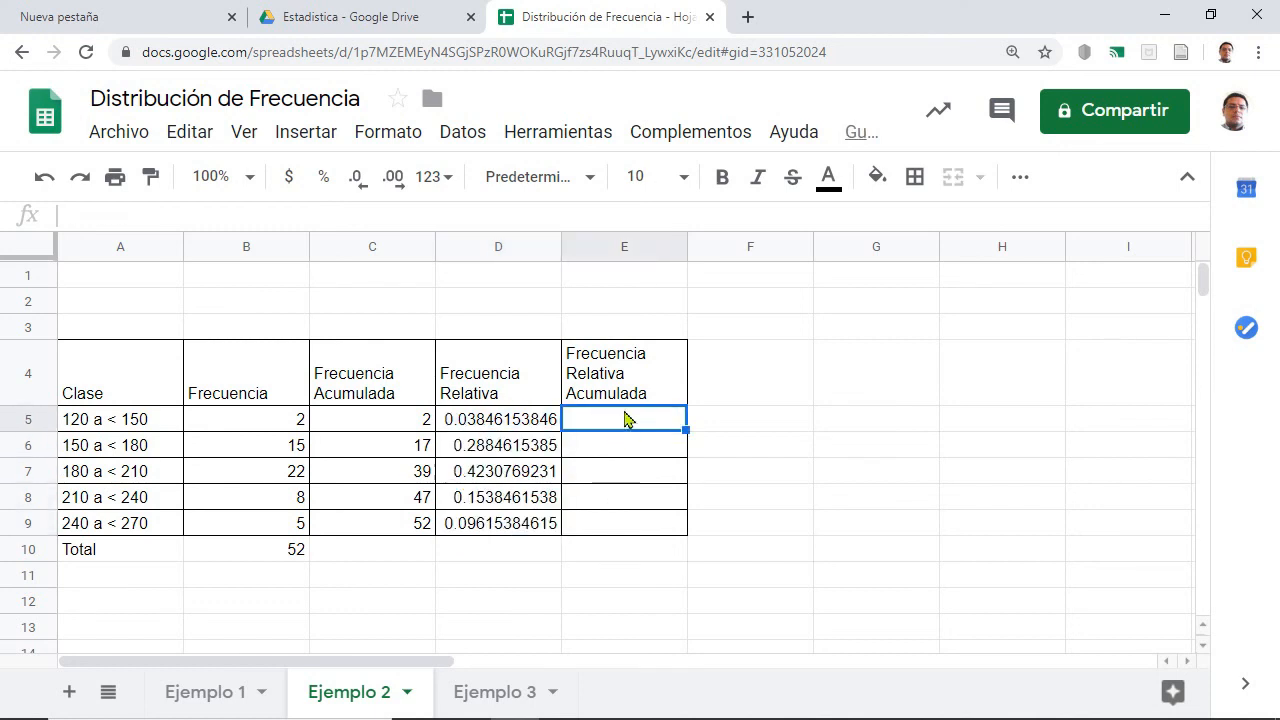
text(=)
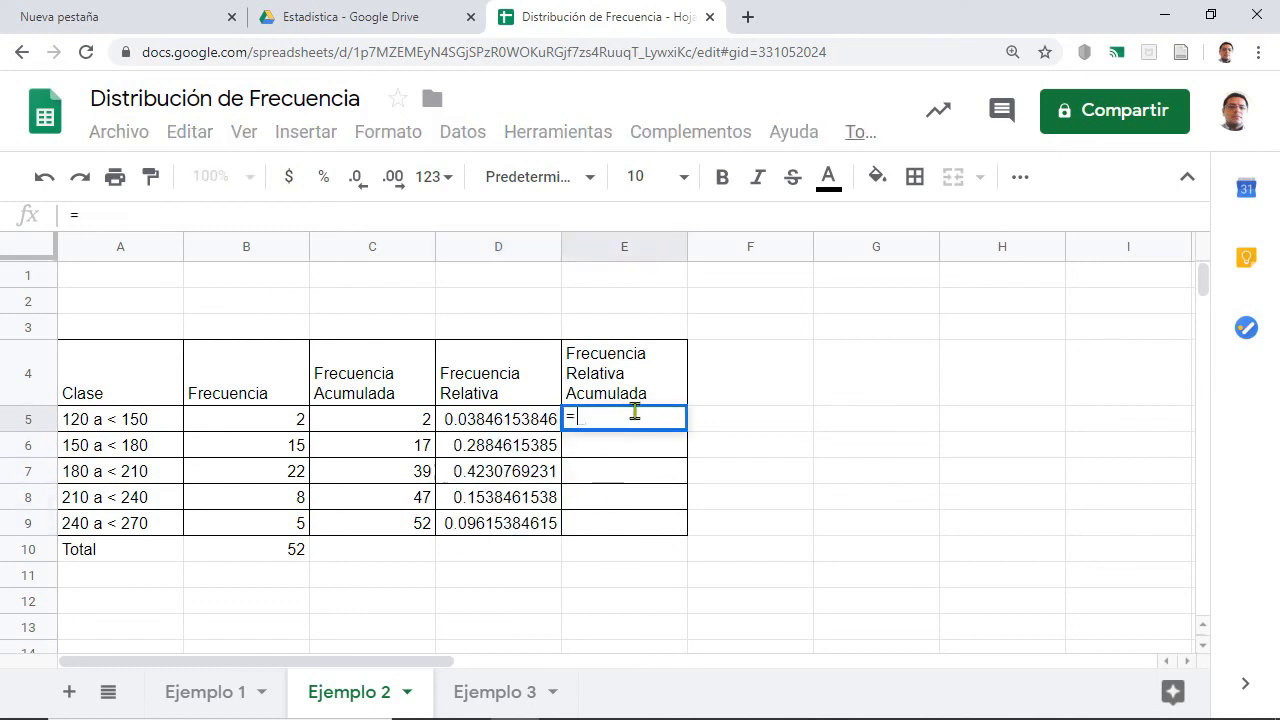
click(510, 427)
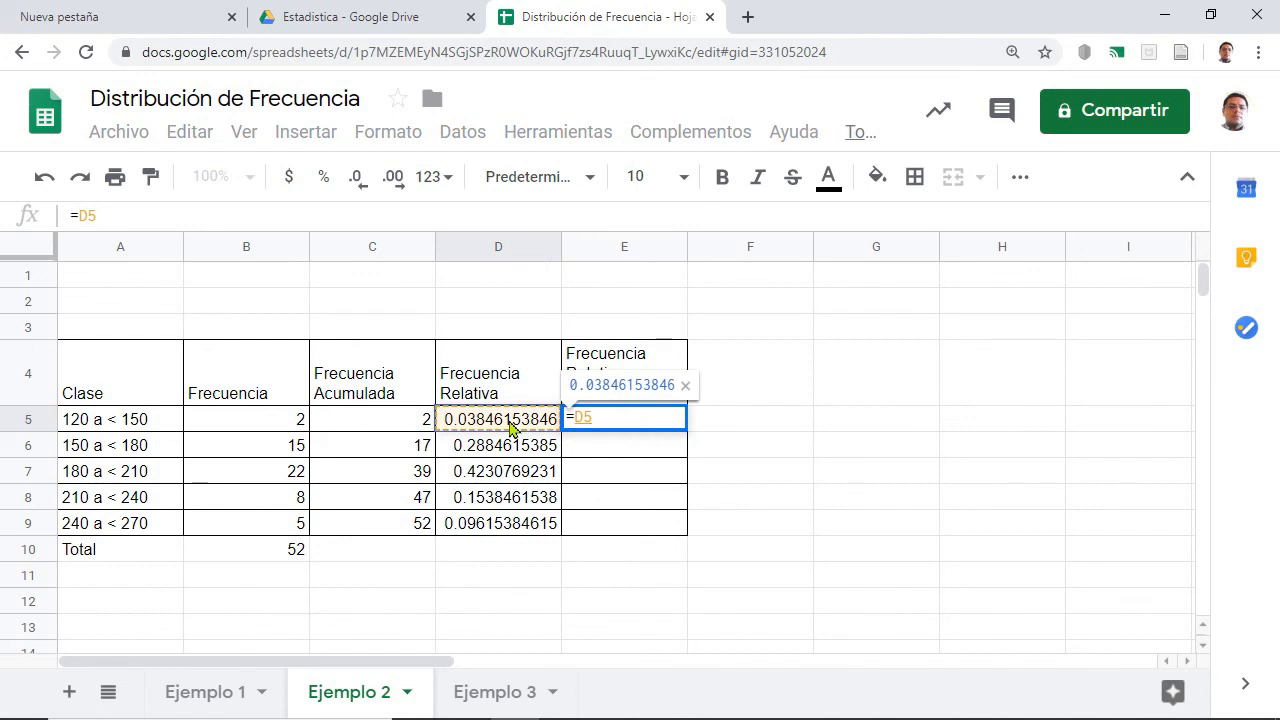
key(Return)
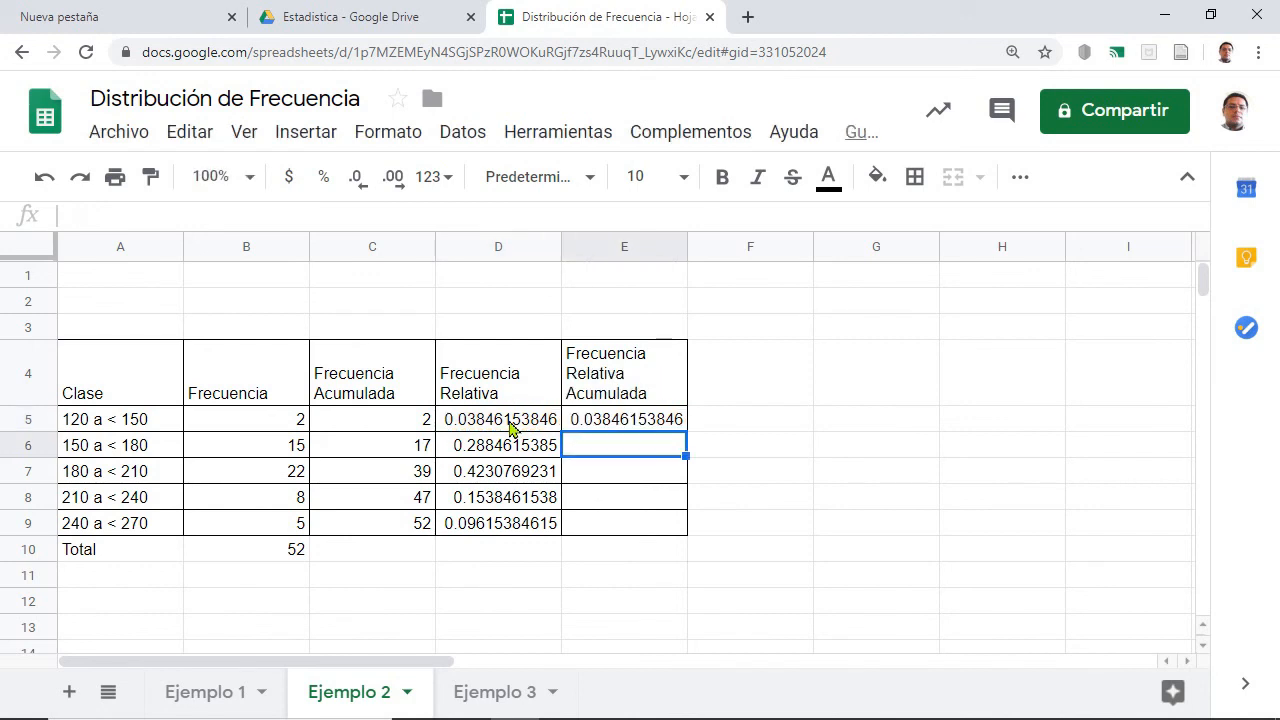
Enter the formula =D6+E5 in cell E6 to calculate the second class's cumulative relative frequency.
text(=)
click(524, 455)
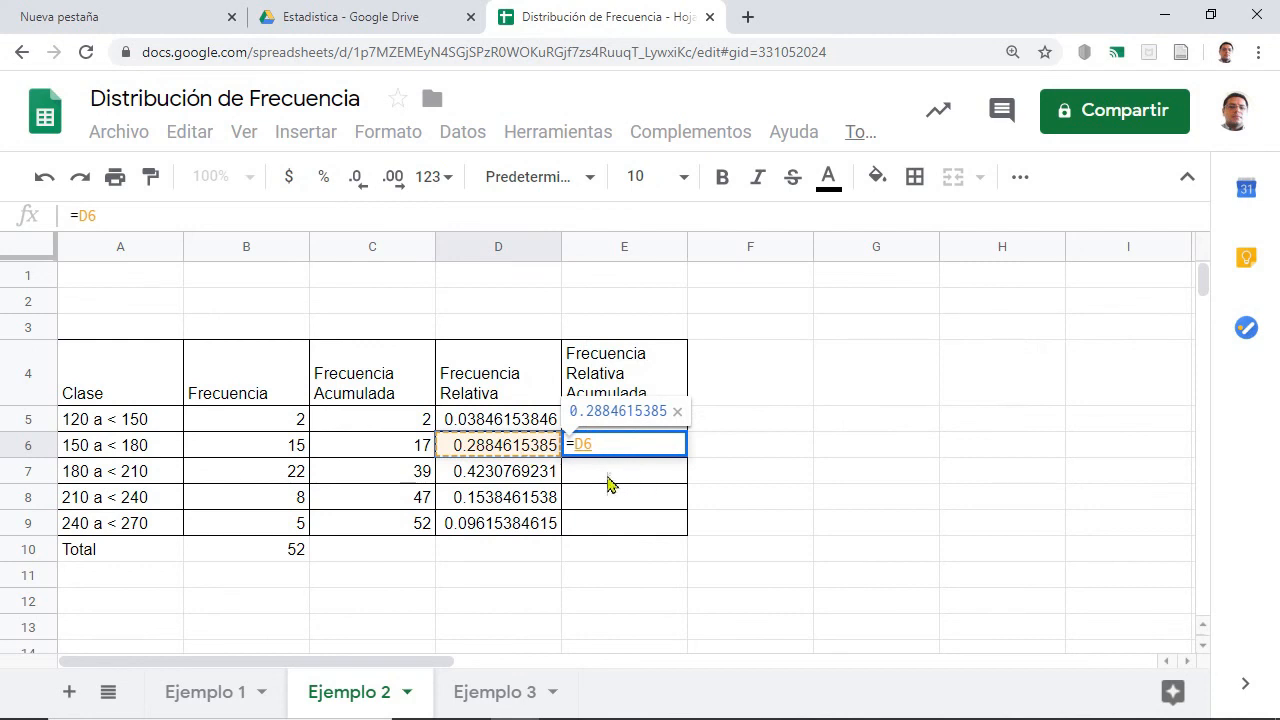
text(+)
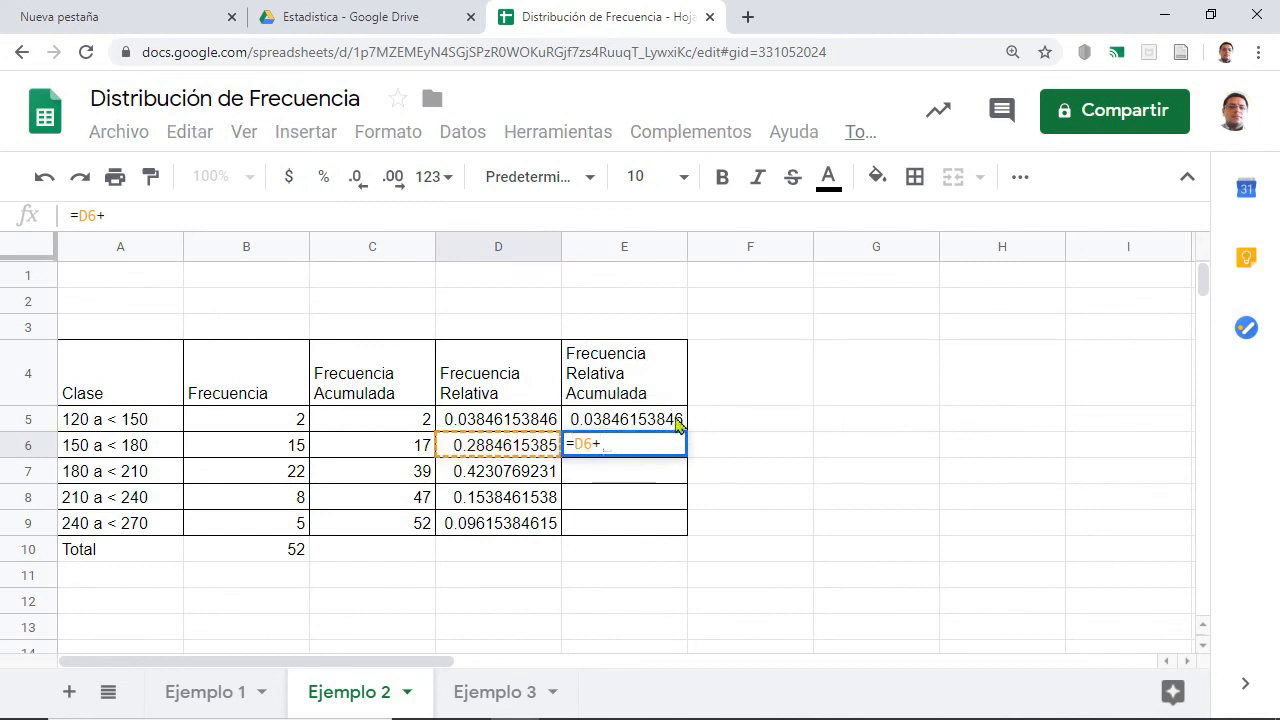
click(676, 420)
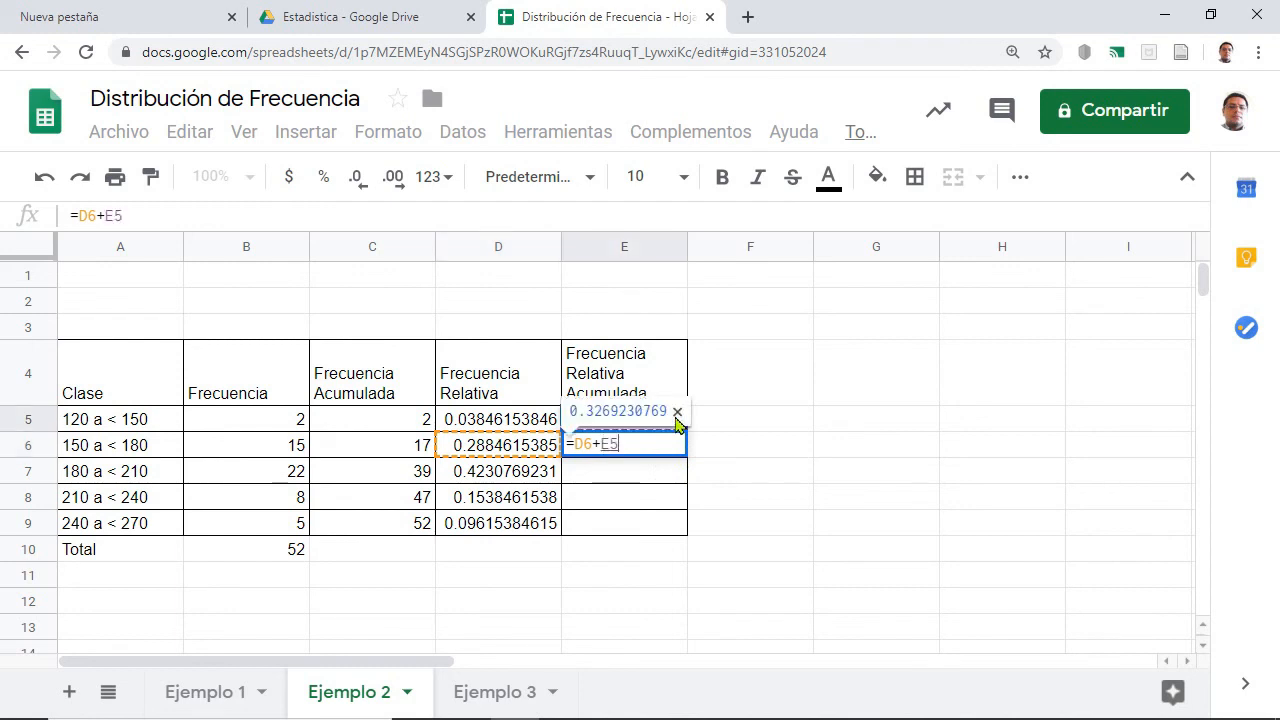
key(Return)
Fill the formula in E6 down through E9 to complete the Frecuencia Relativa Acumulada column and check the last cell.
click(660, 447)
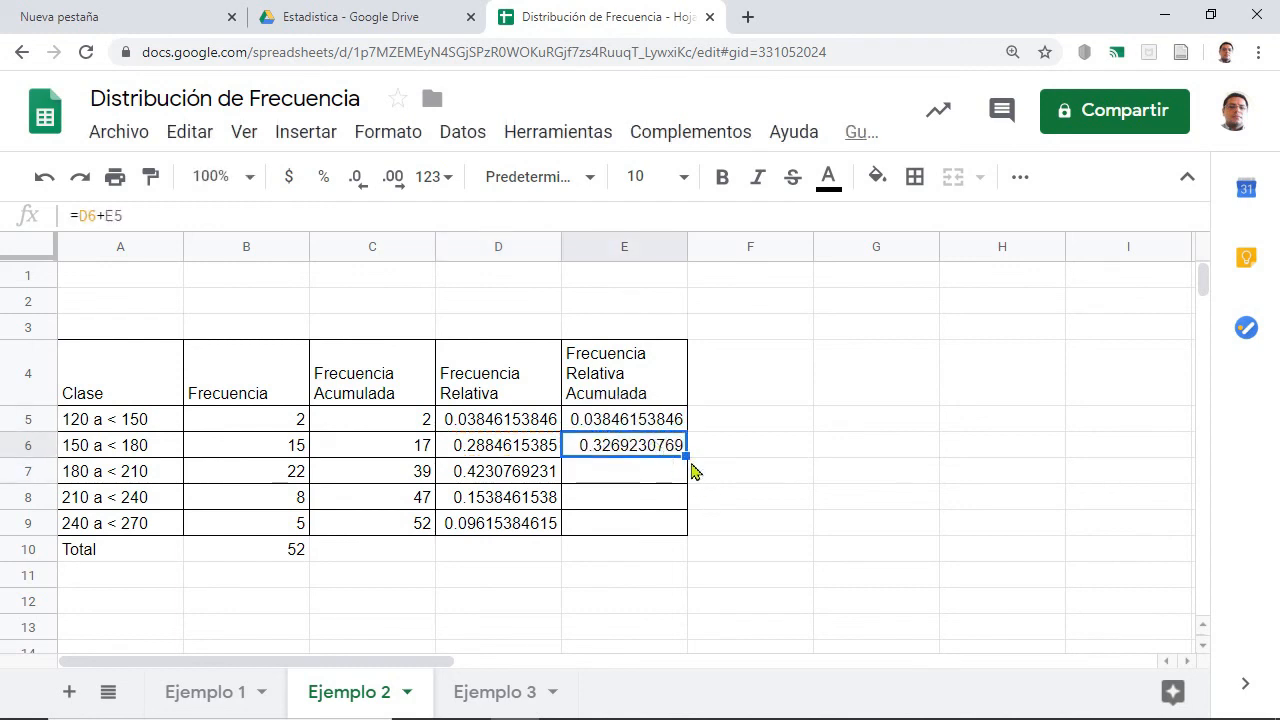
drag(689, 471, 688, 530)
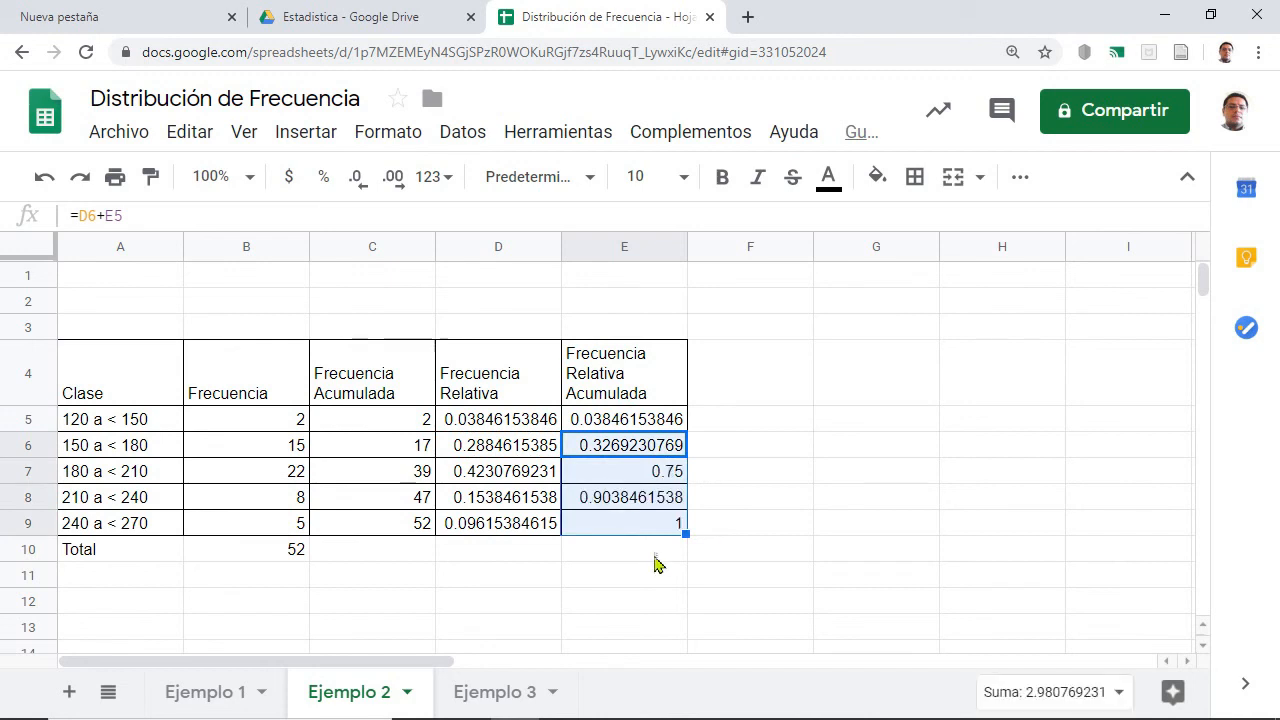
click(629, 526)
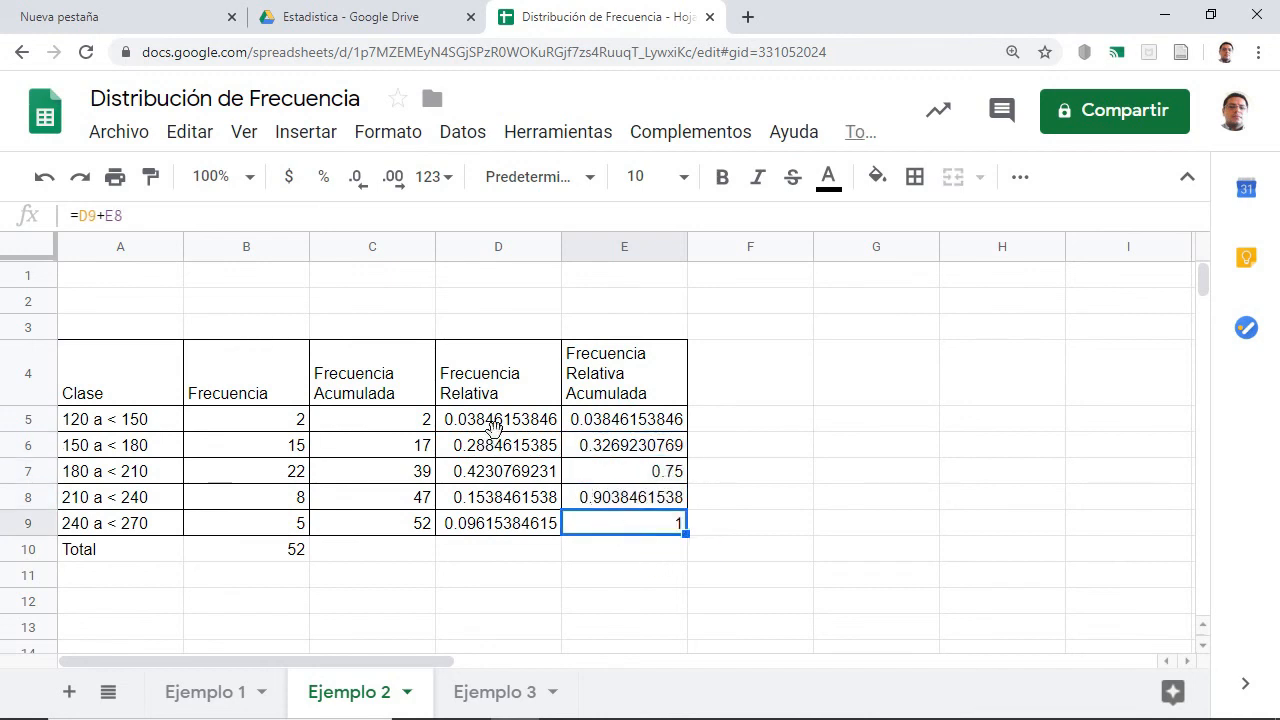
Format the relative and cumulative relative frequencies in D5:E9 with the Porcentaje number format.
drag(493, 428, 620, 532)
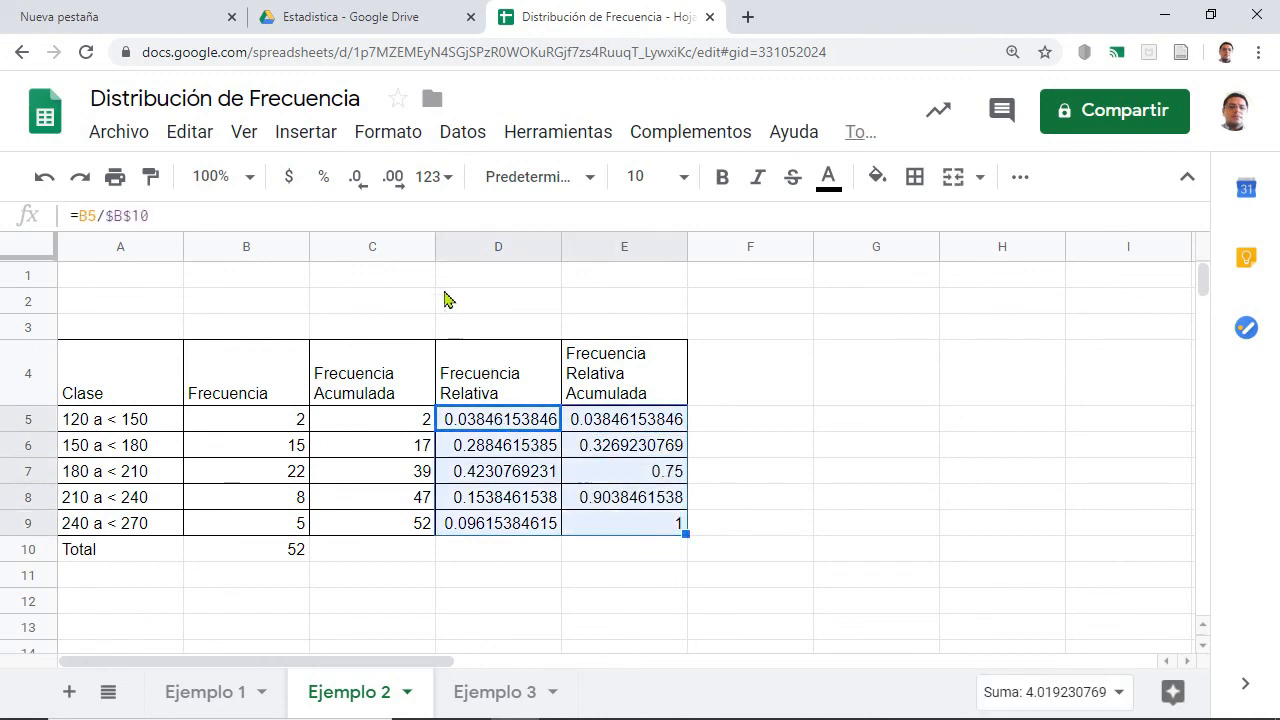
click(400, 136)
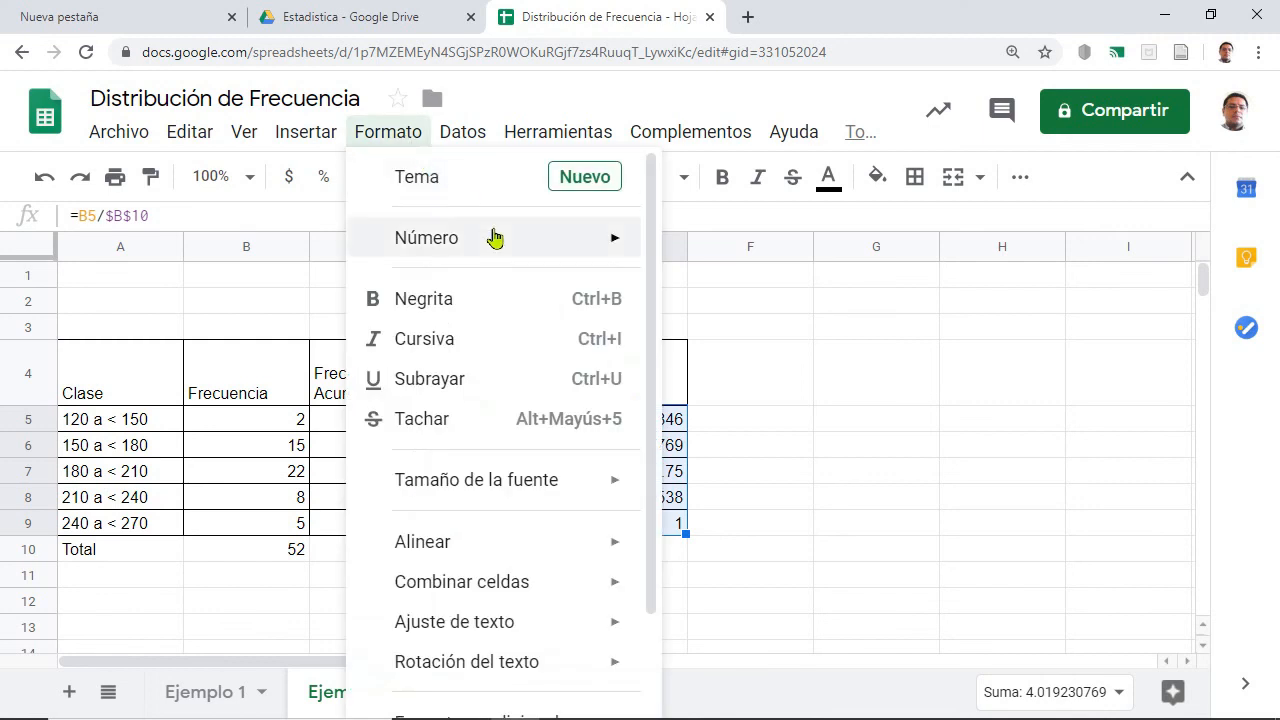
mouse_move(495, 238)
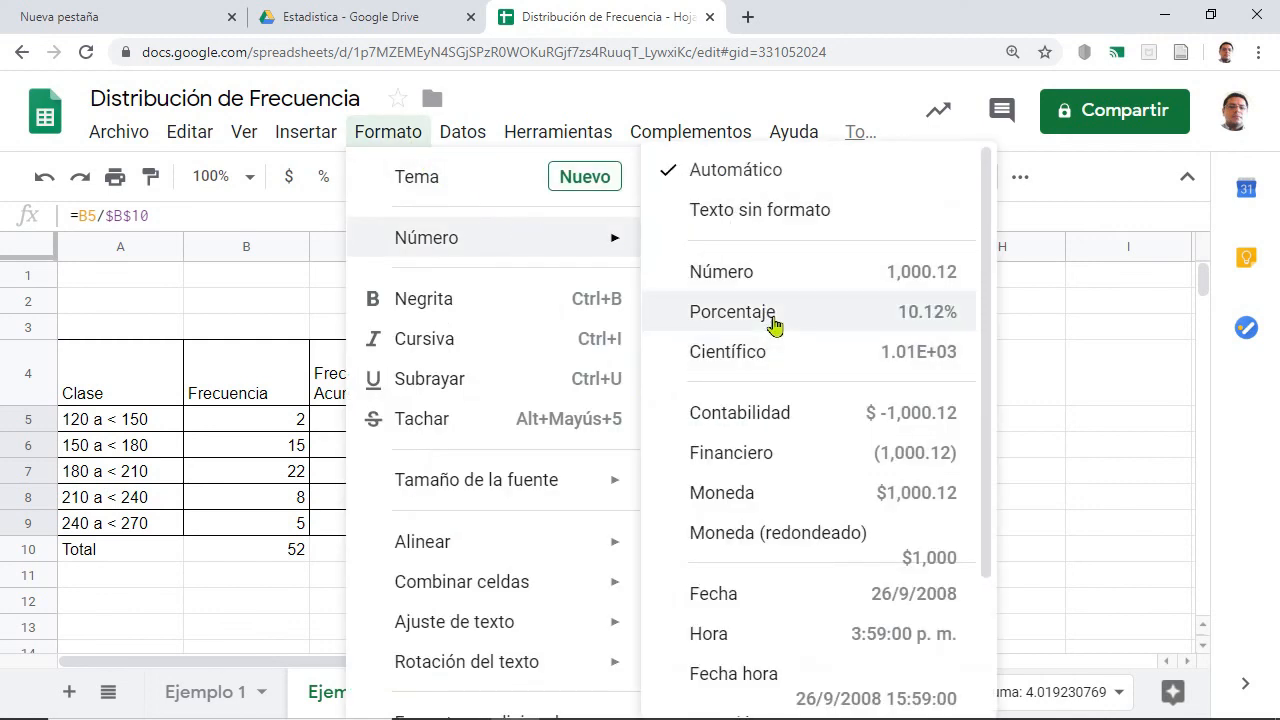
click(773, 322)
click(776, 398)
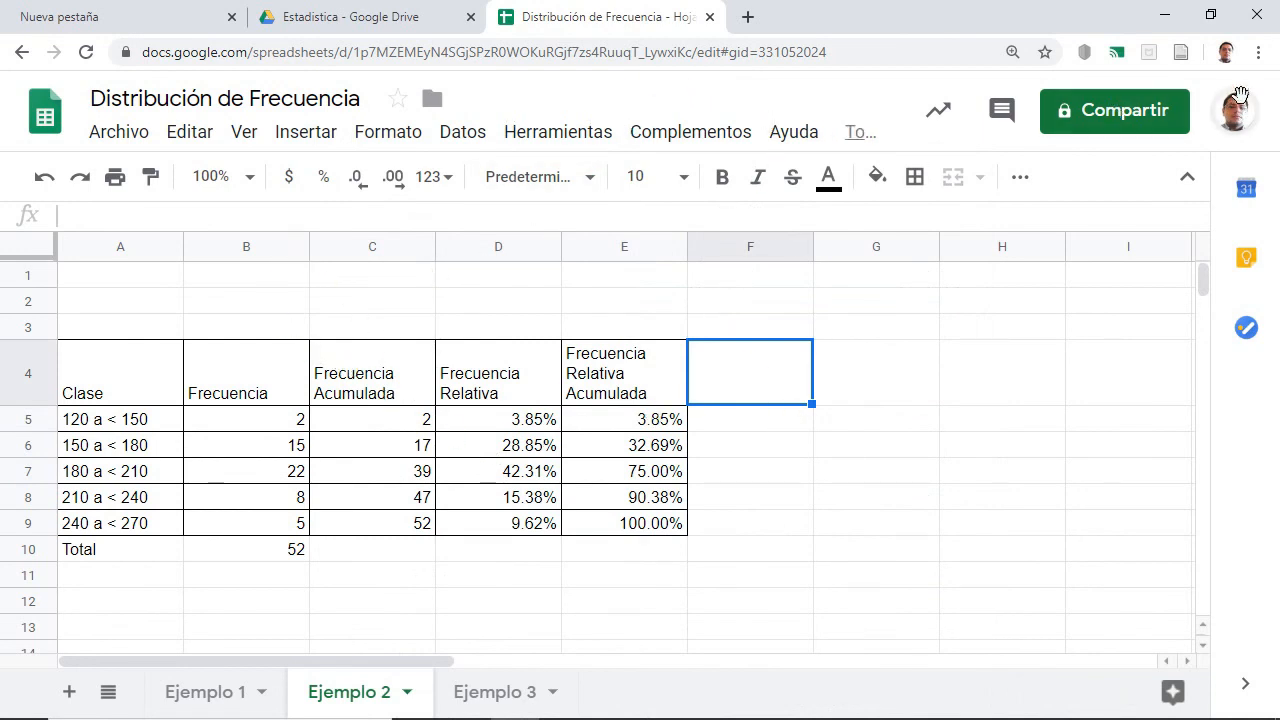
Reduce the browser's page zoom so that more of the Ejemplo 2 sheet fits on screen.
click(1257, 52)
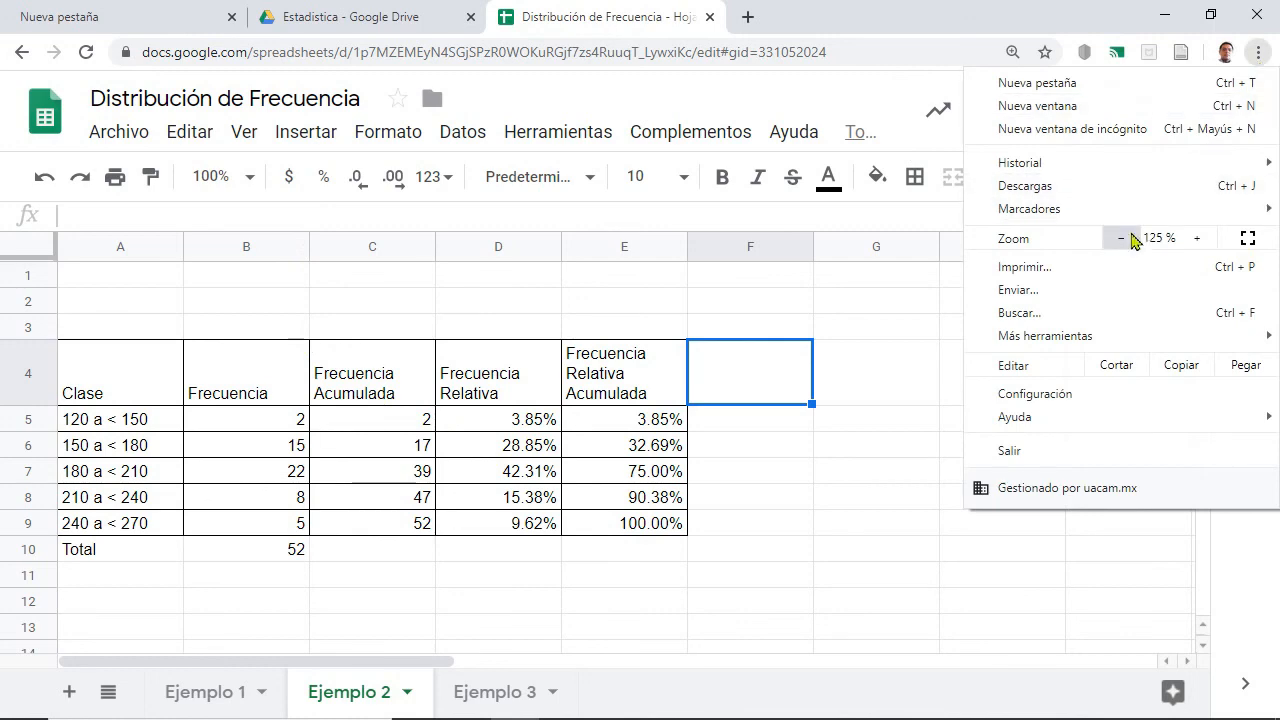
click(1122, 240)
click(743, 420)
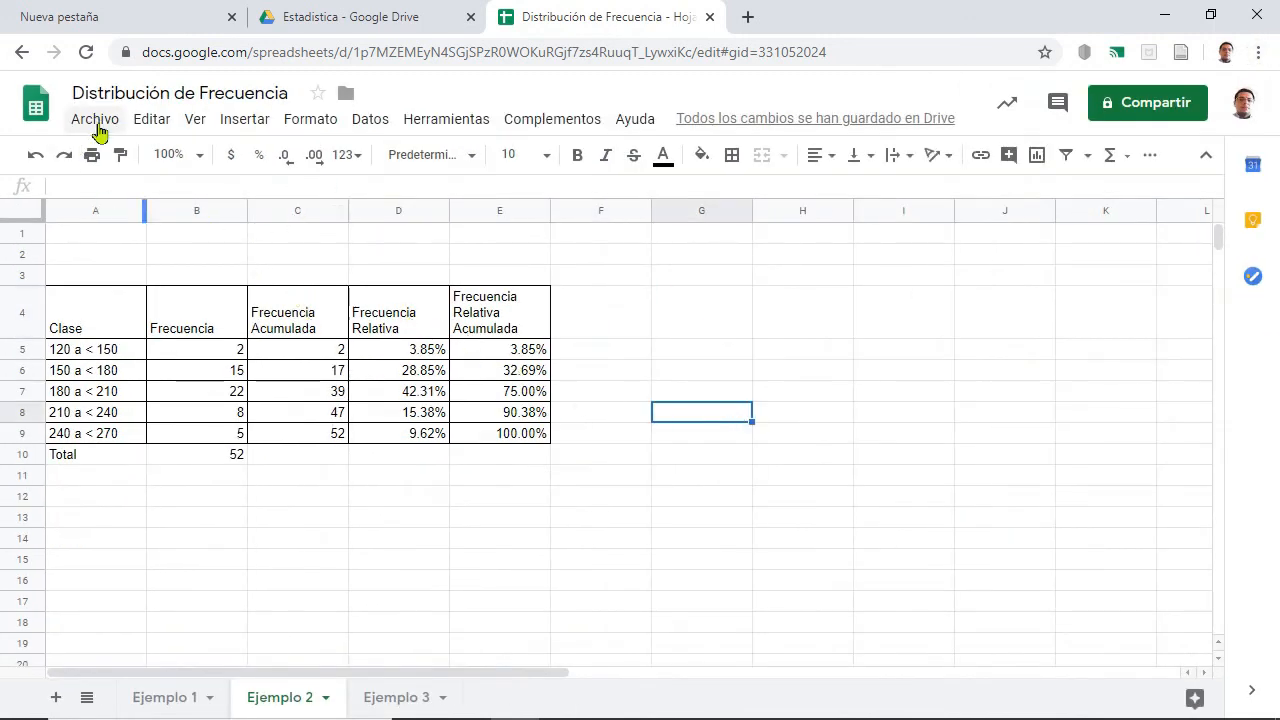
Review the regional, time zone and function language options in the spreadsheet settings, and close them without saving.
click(100, 122)
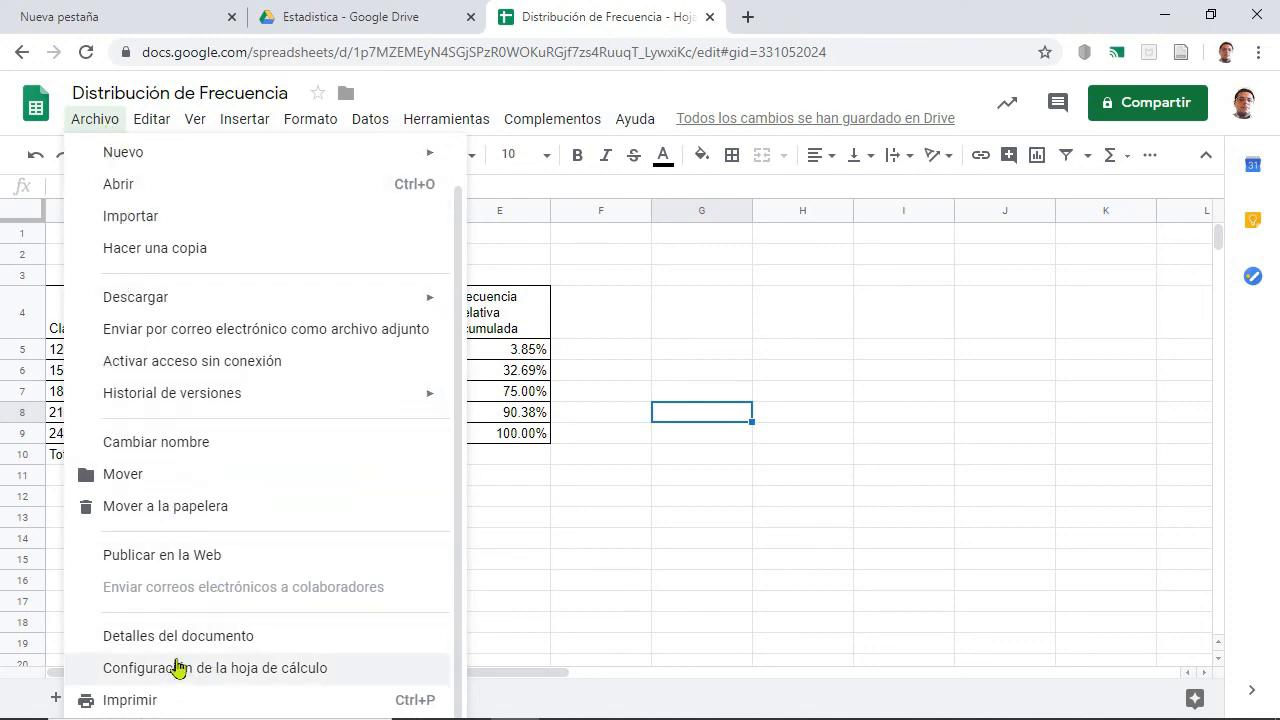
click(217, 676)
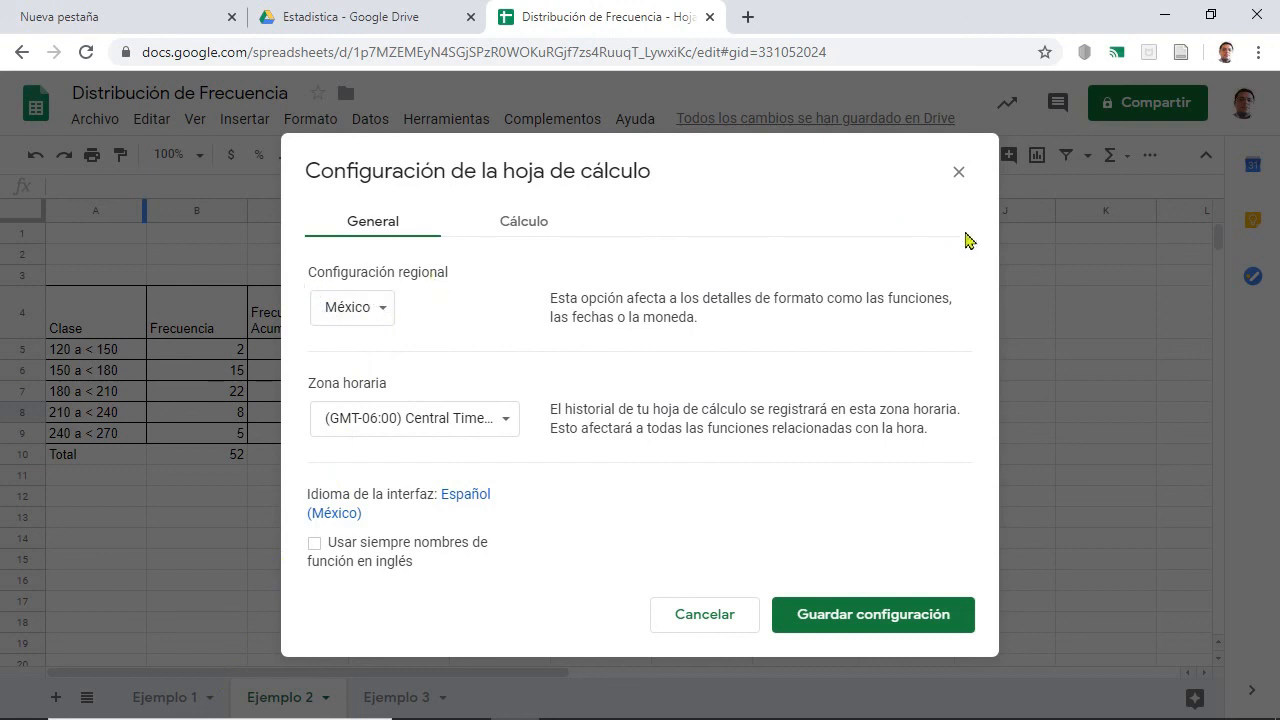
click(960, 184)
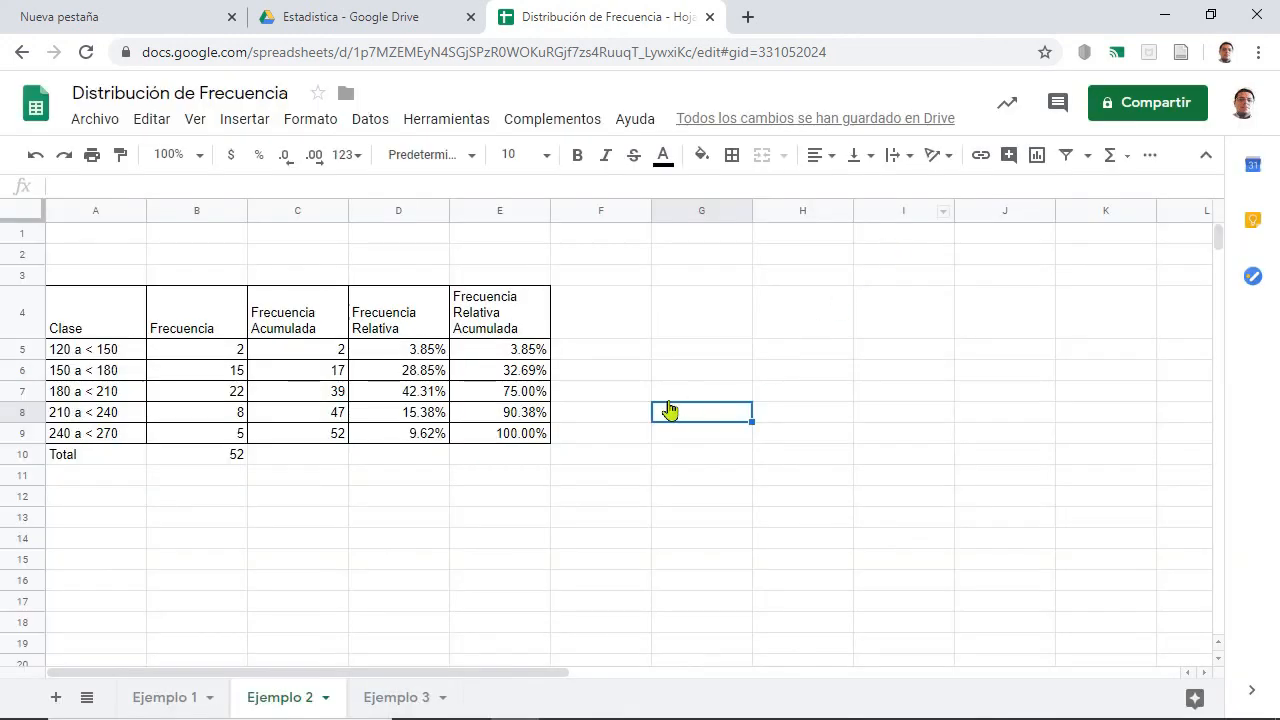
click(620, 362)
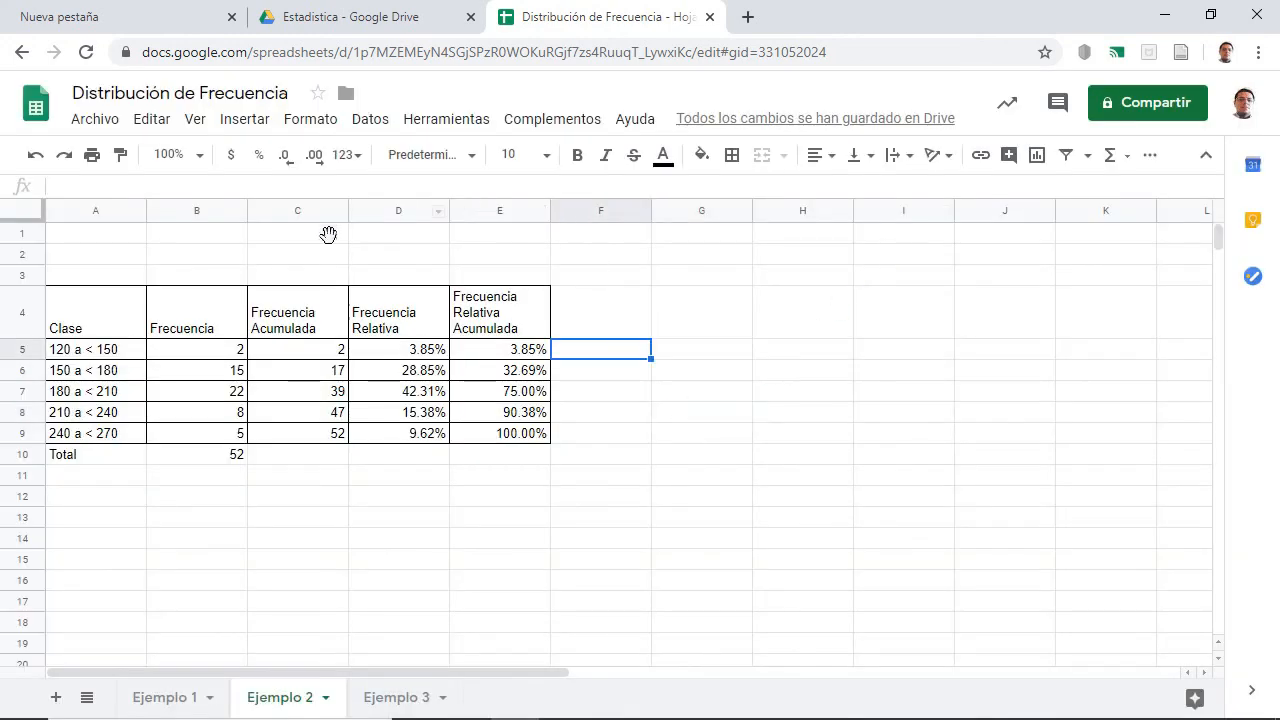